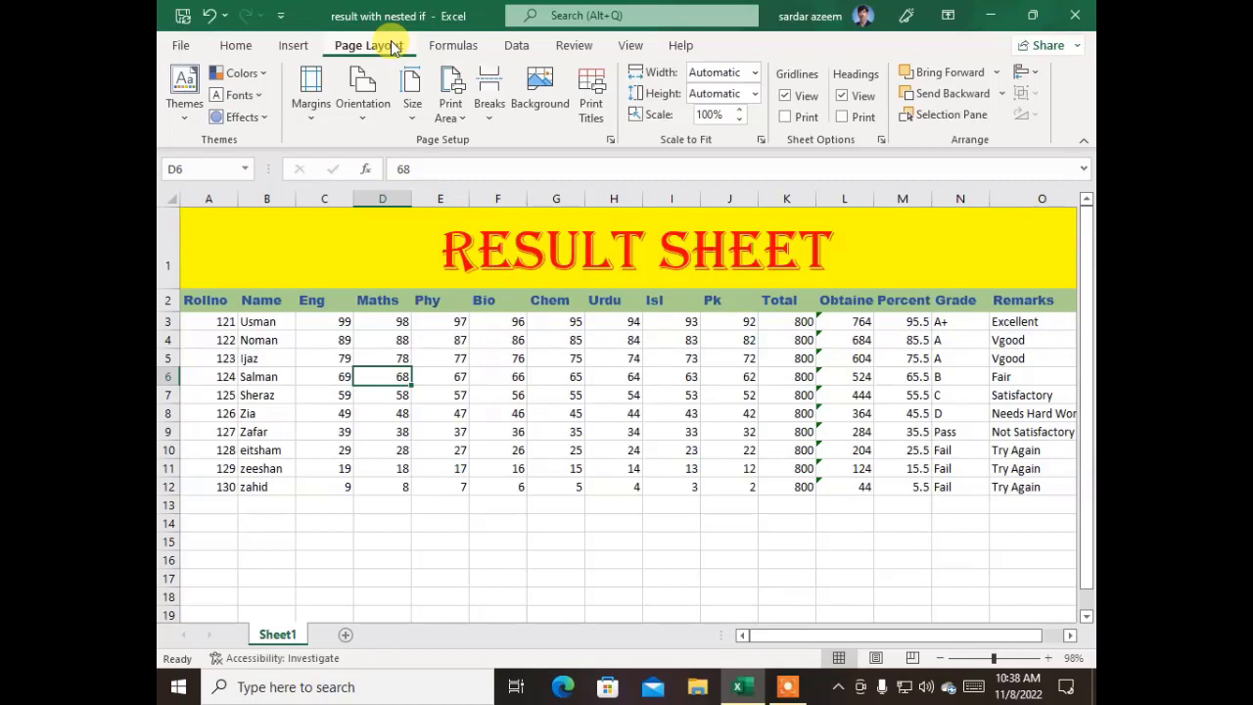
Apply the Gallery theme to the workbook and switch its theme colours to Red Violet
click(192, 123)
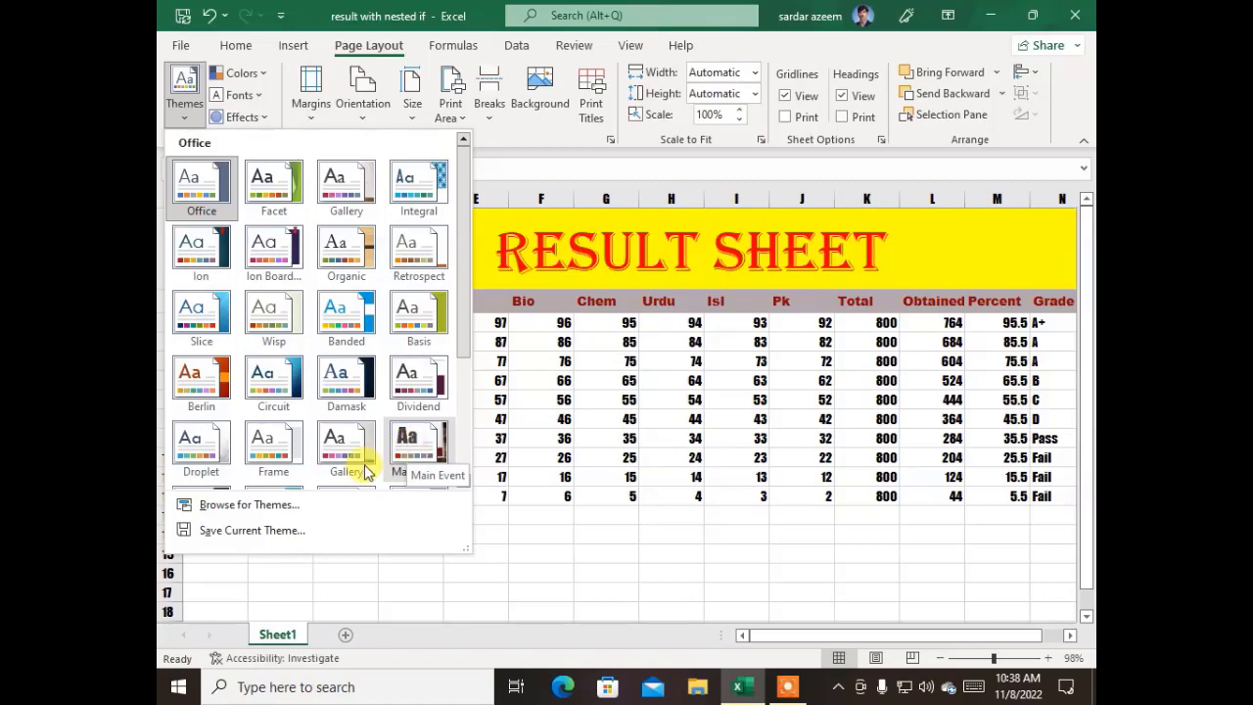
scroll(299, 387, down, 3)
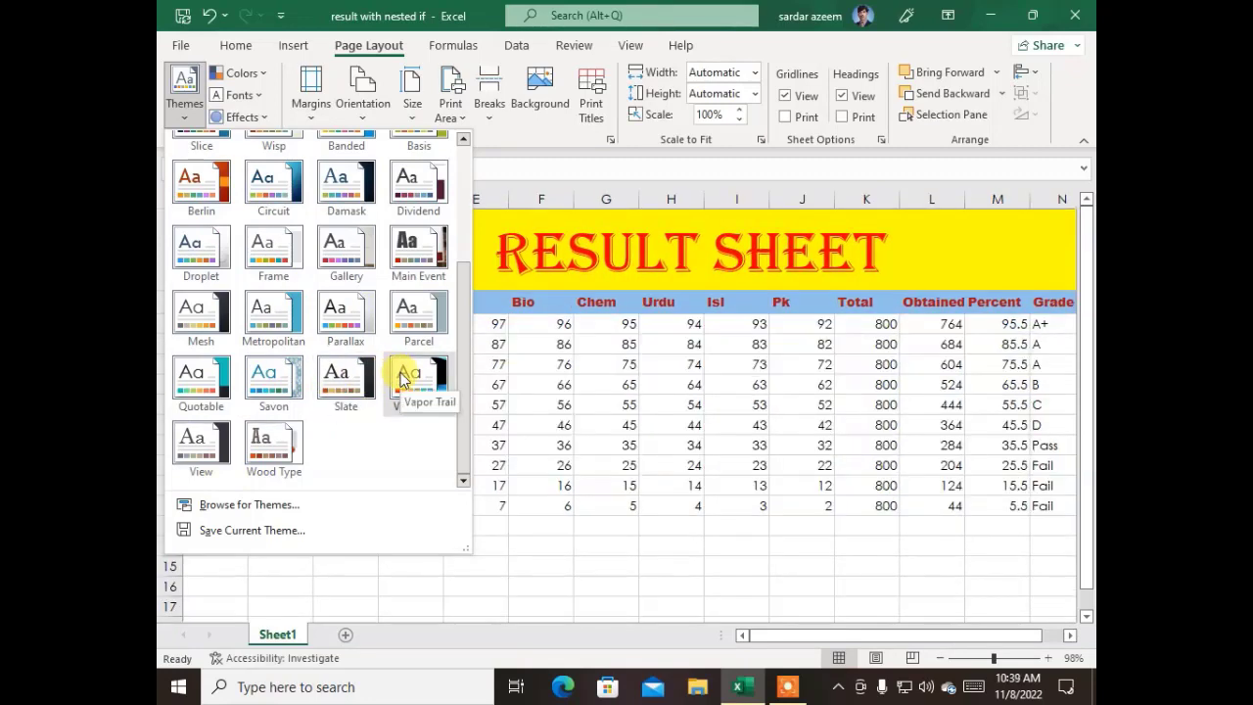
click(353, 258)
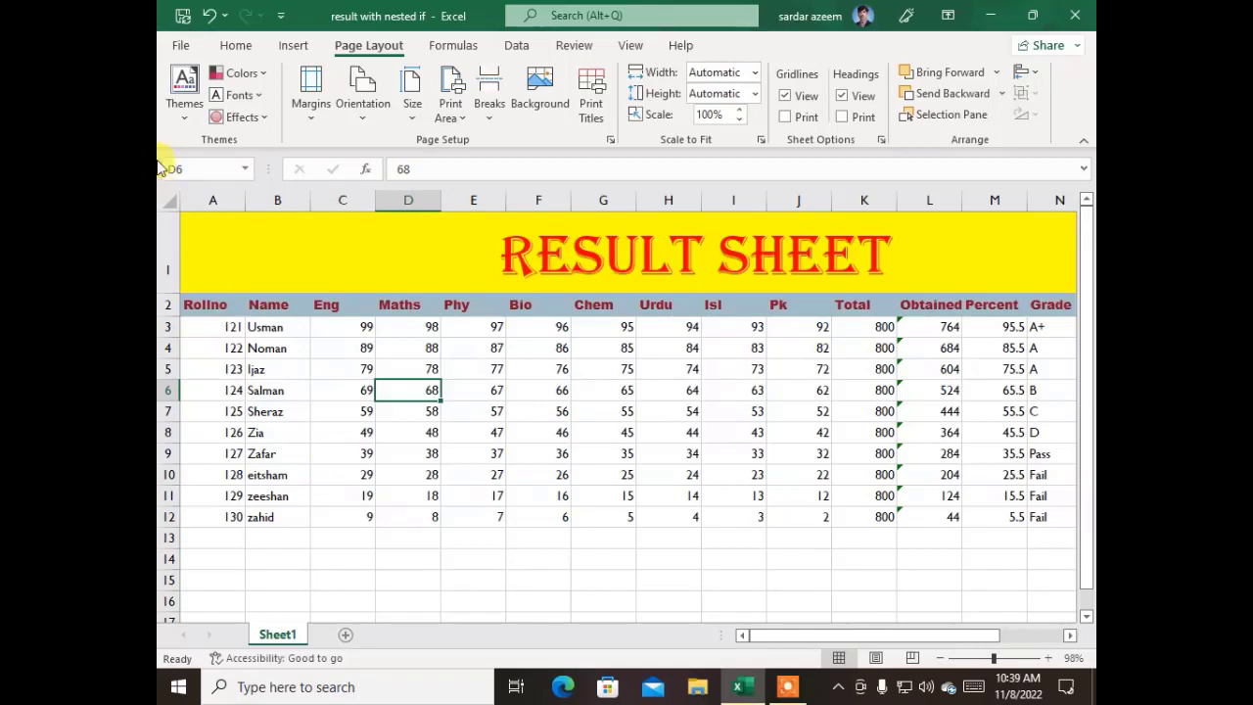
click(233, 77)
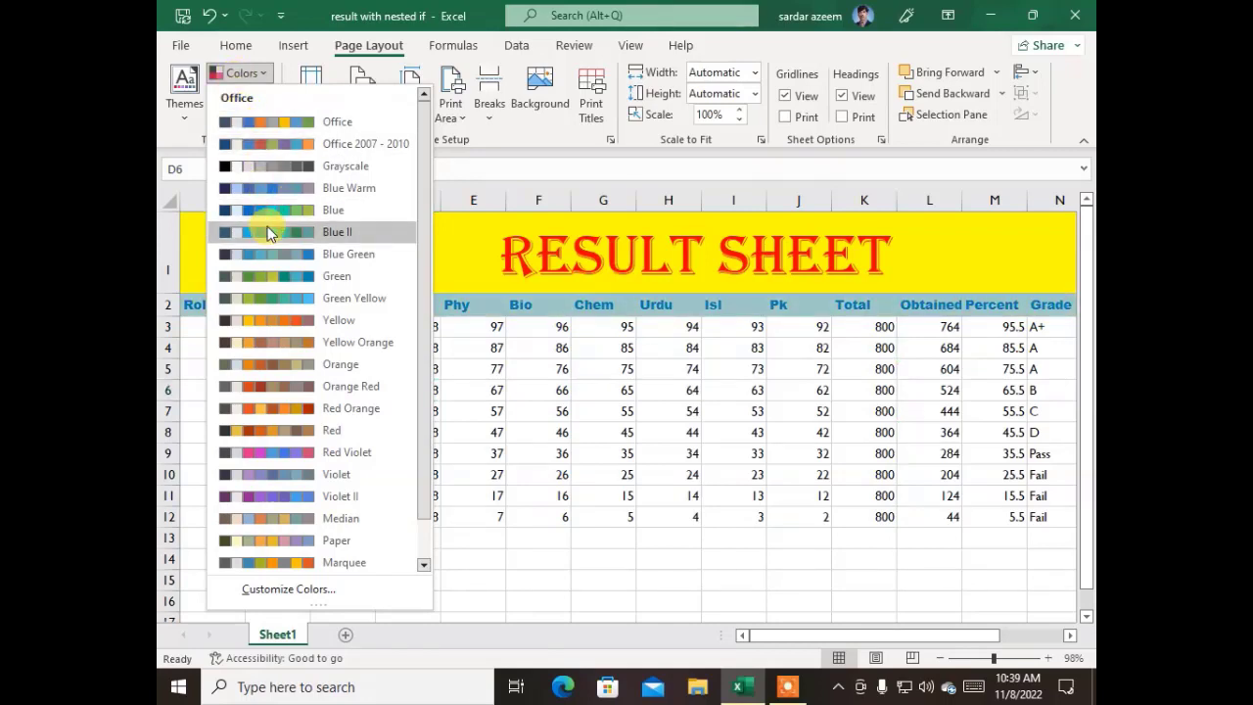
click(276, 453)
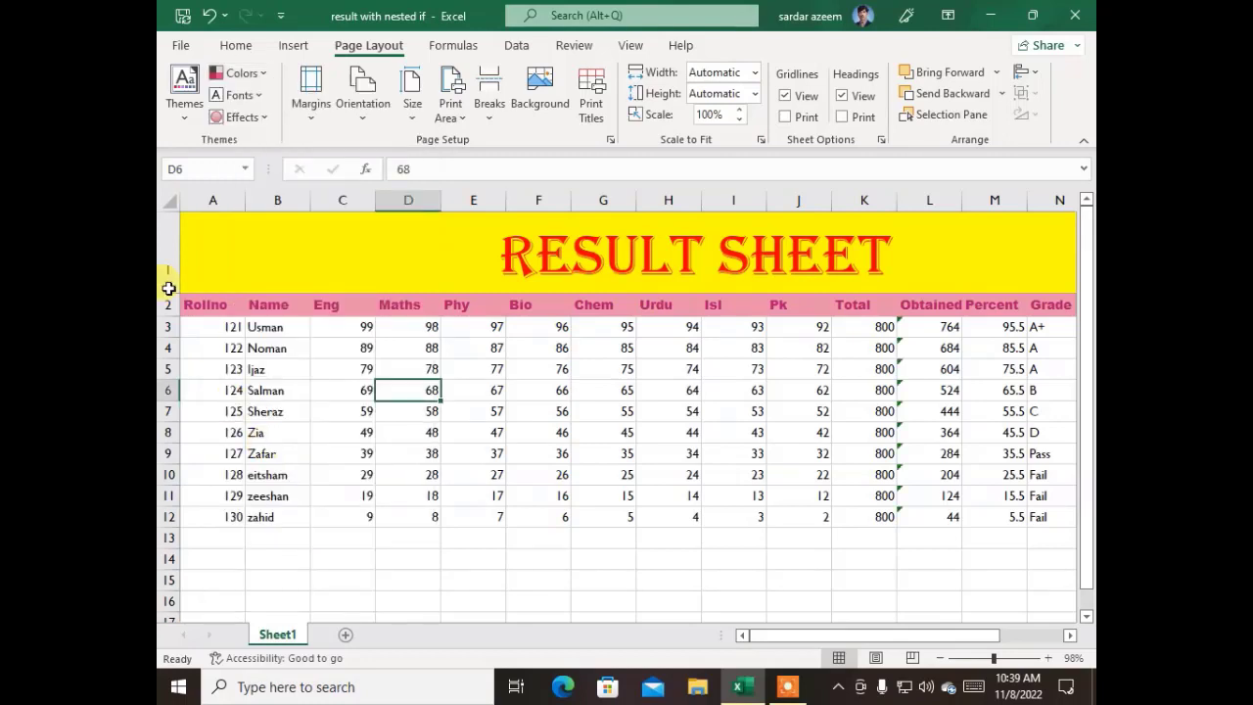
Set the workbook's theme fonts to Arial Black-Arial
click(240, 96)
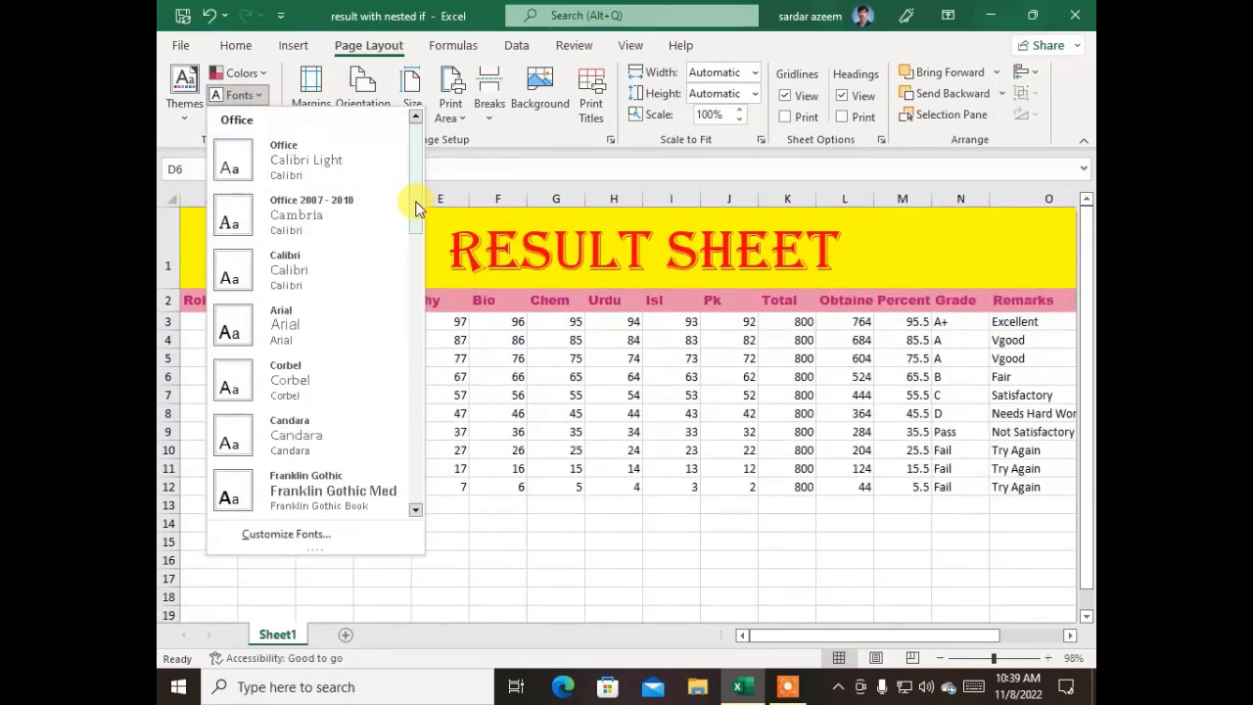
drag(415, 209, 415, 501)
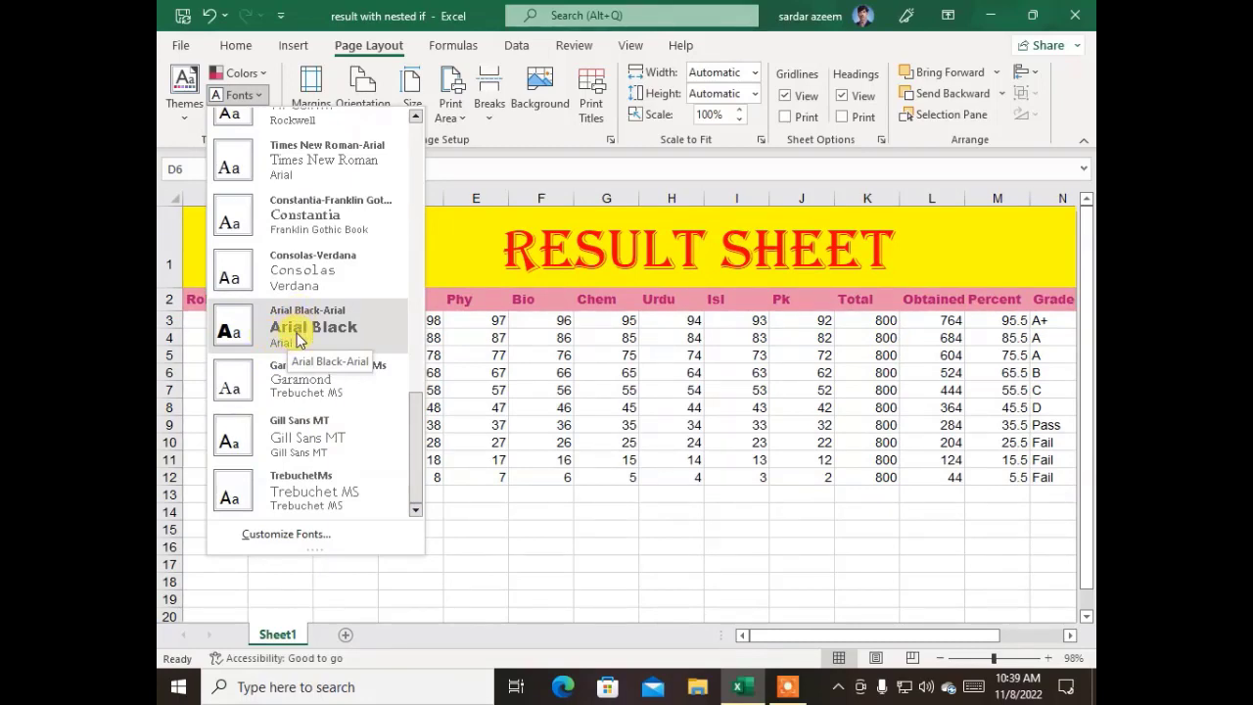
click(297, 336)
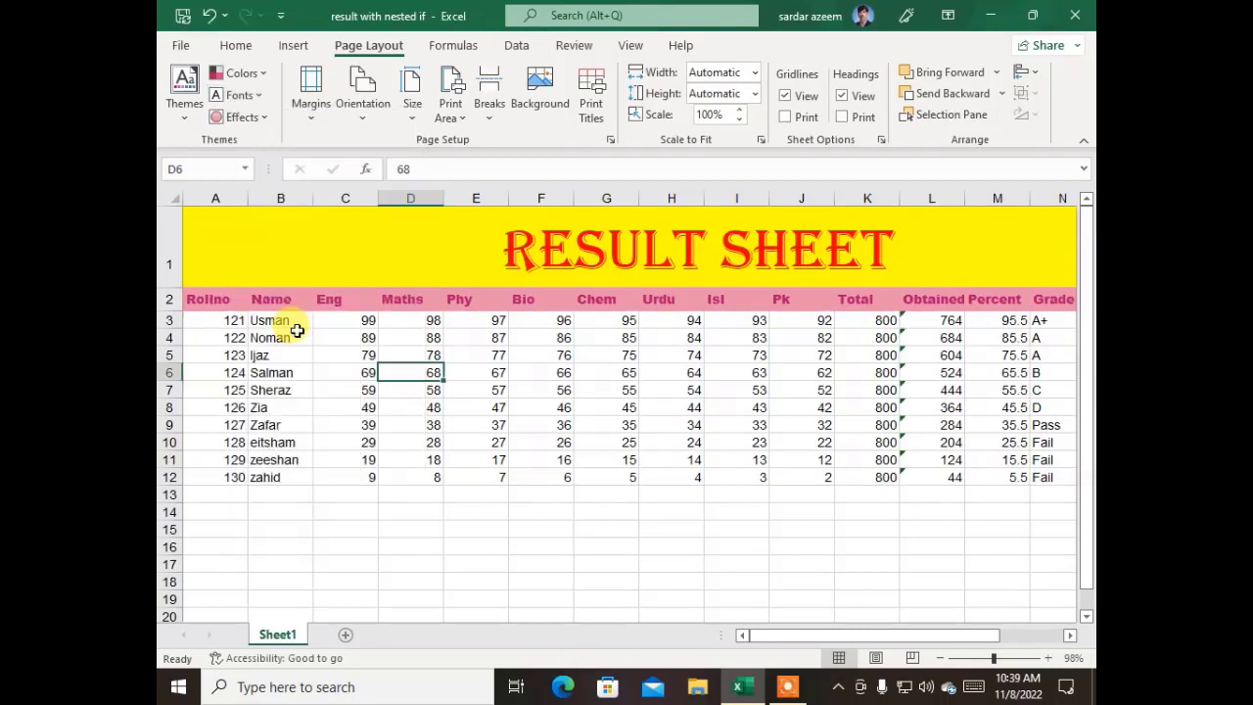
click(240, 79)
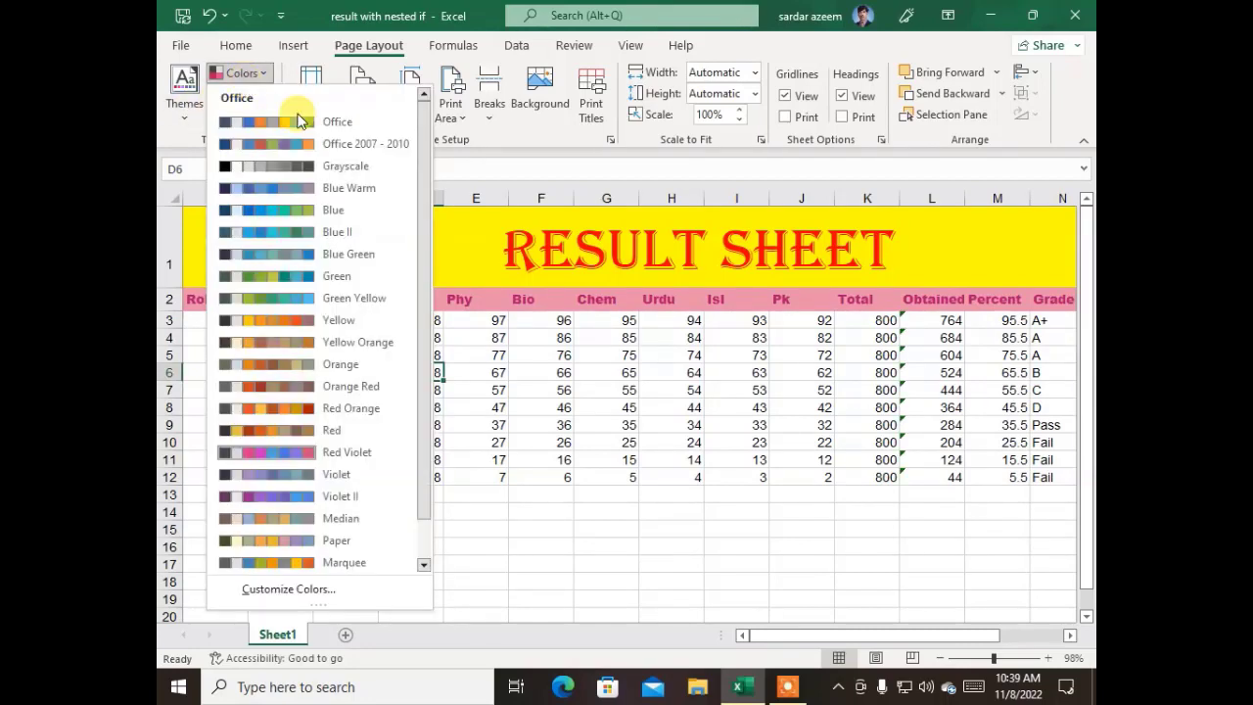
click(607, 417)
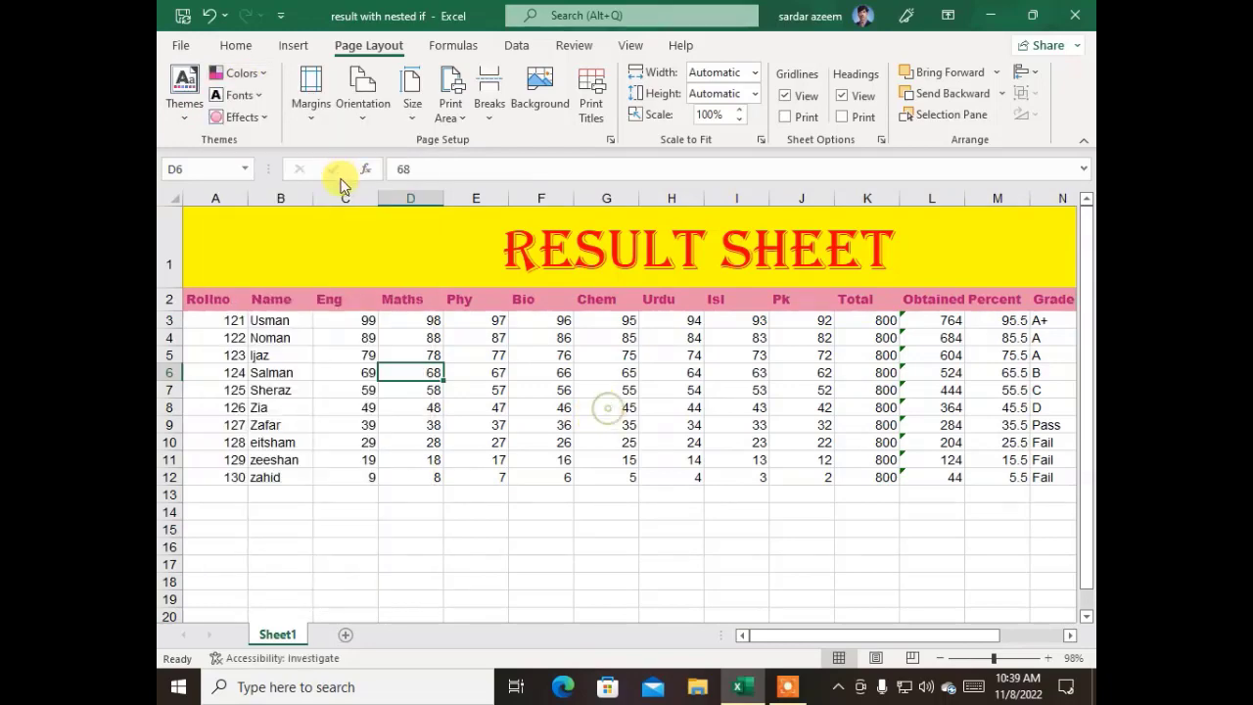
click(229, 76)
key(Escape)
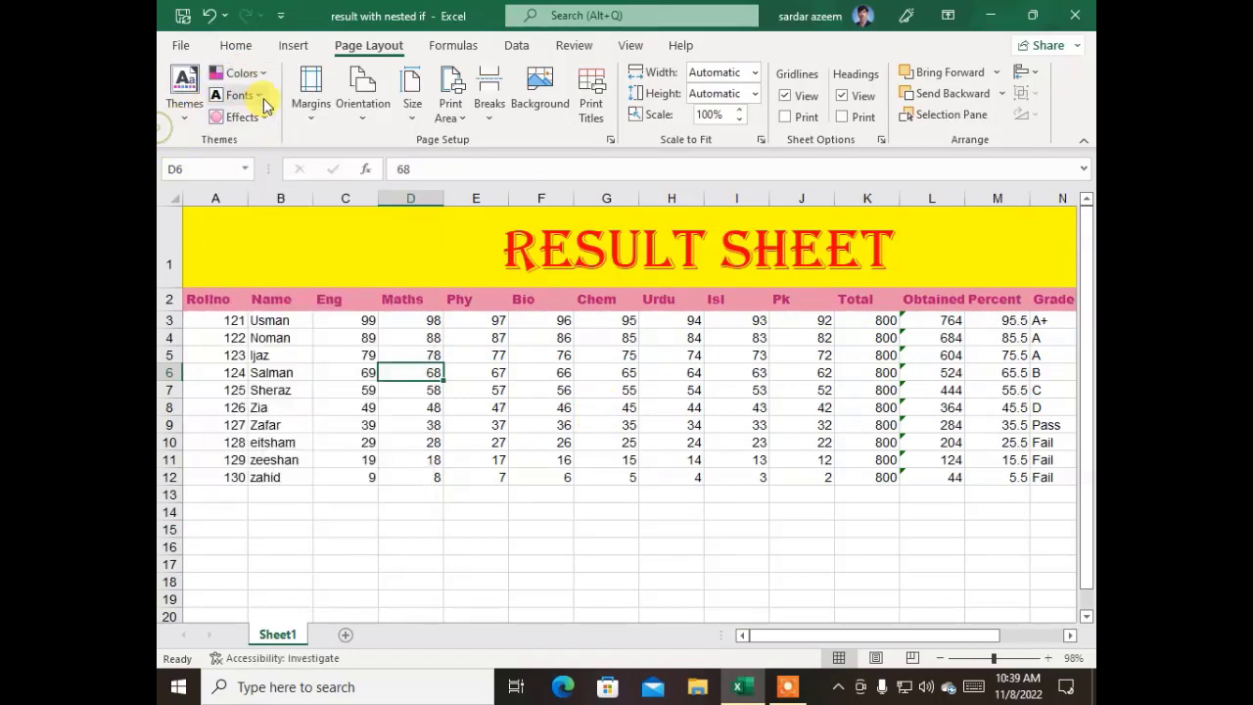
Browse the theme font sets and apply Franklin Gothic to the workbook
click(260, 96)
scroll(322, 316, down, 3)
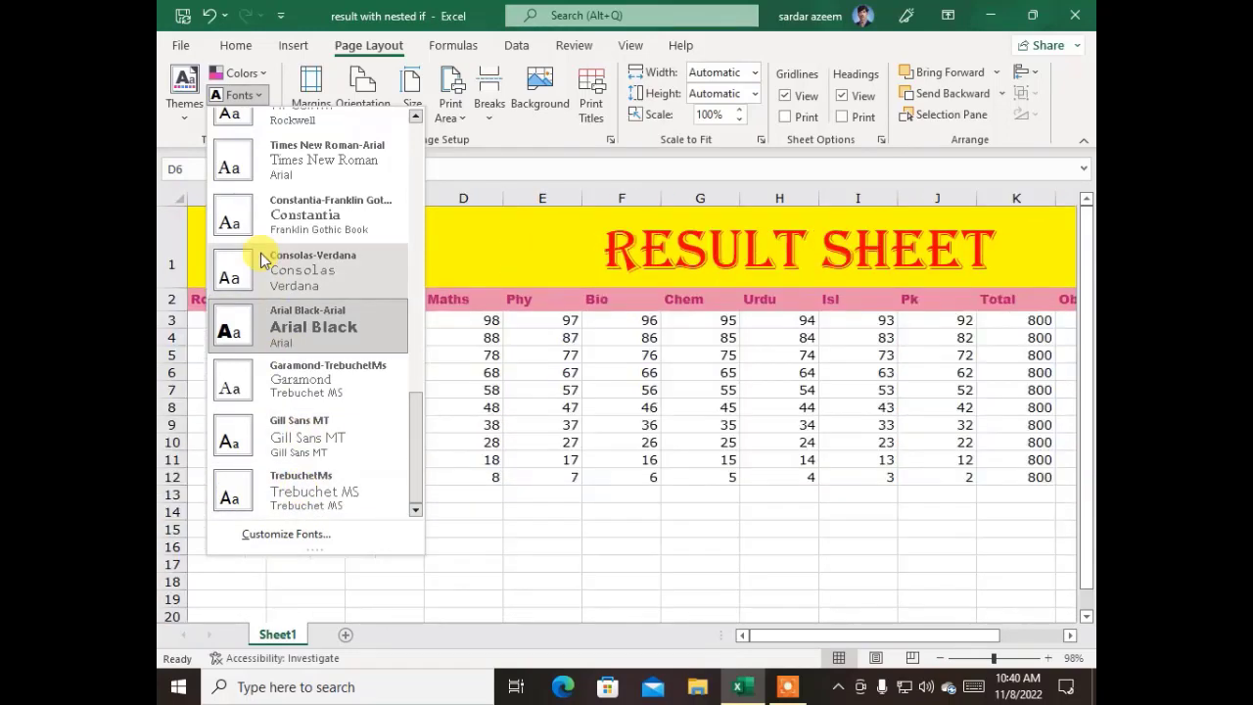
scroll(262, 259, up, 3)
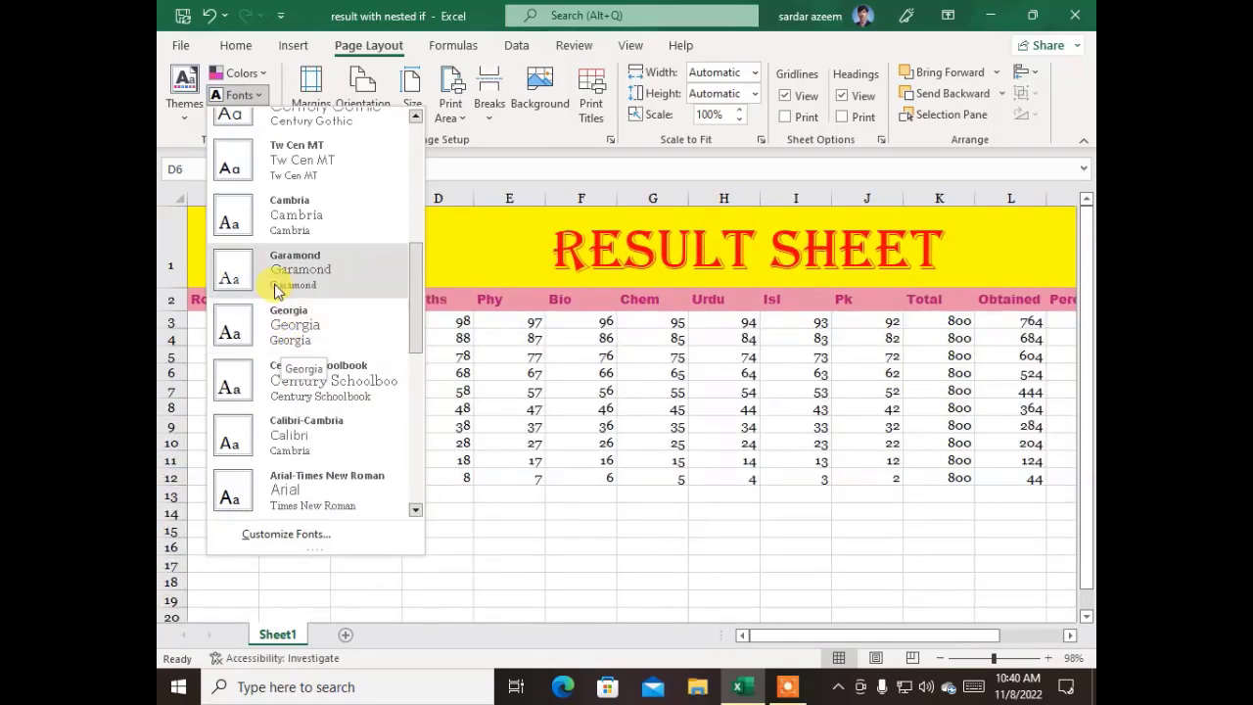
scroll(286, 222, up, 5)
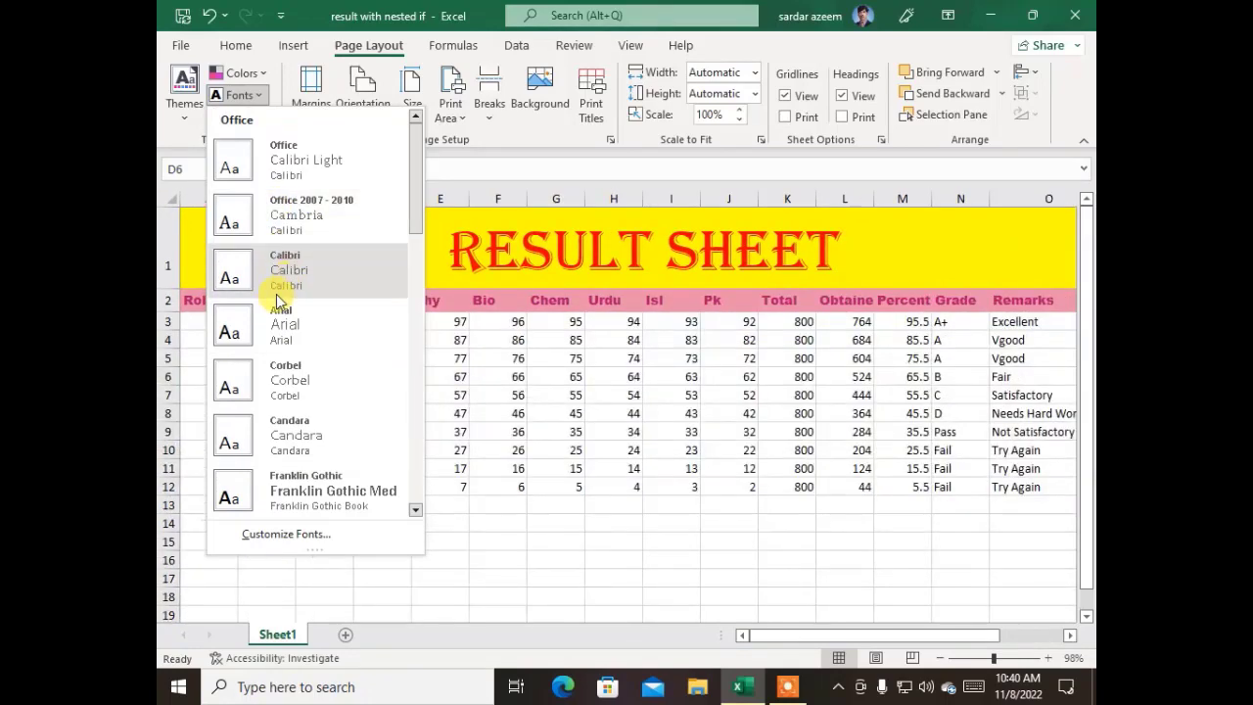
scroll(274, 303, down, 3)
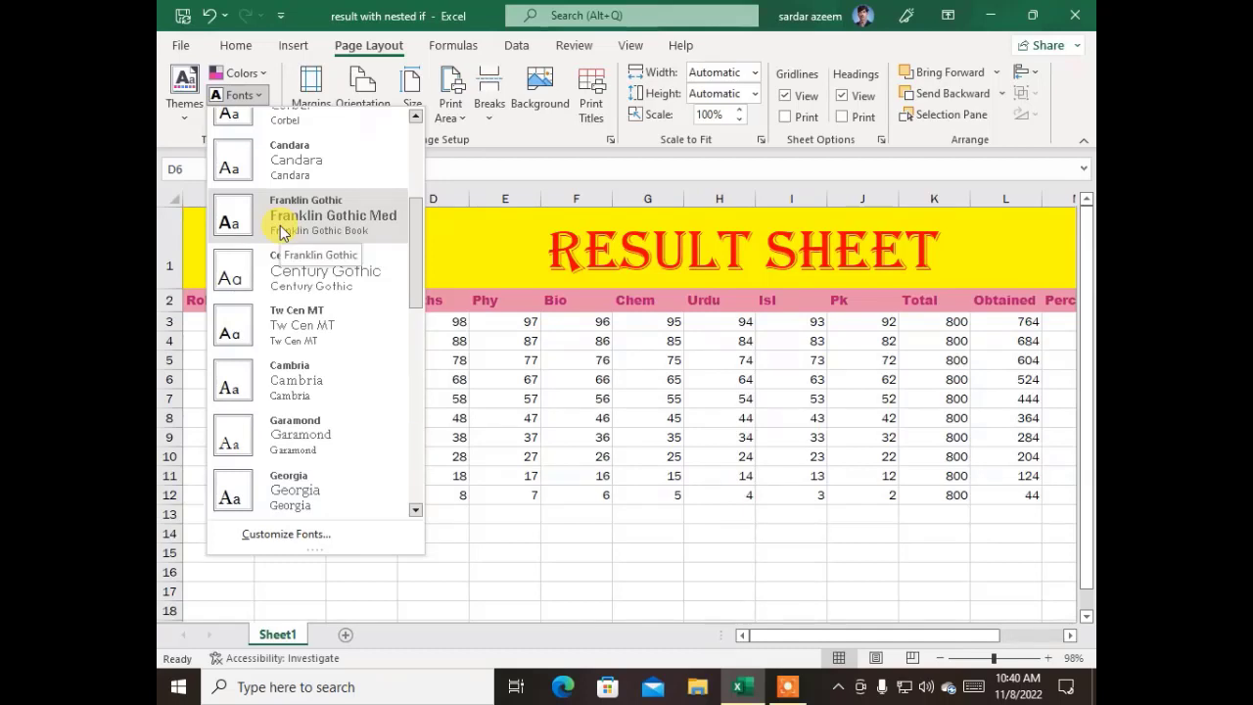
click(280, 225)
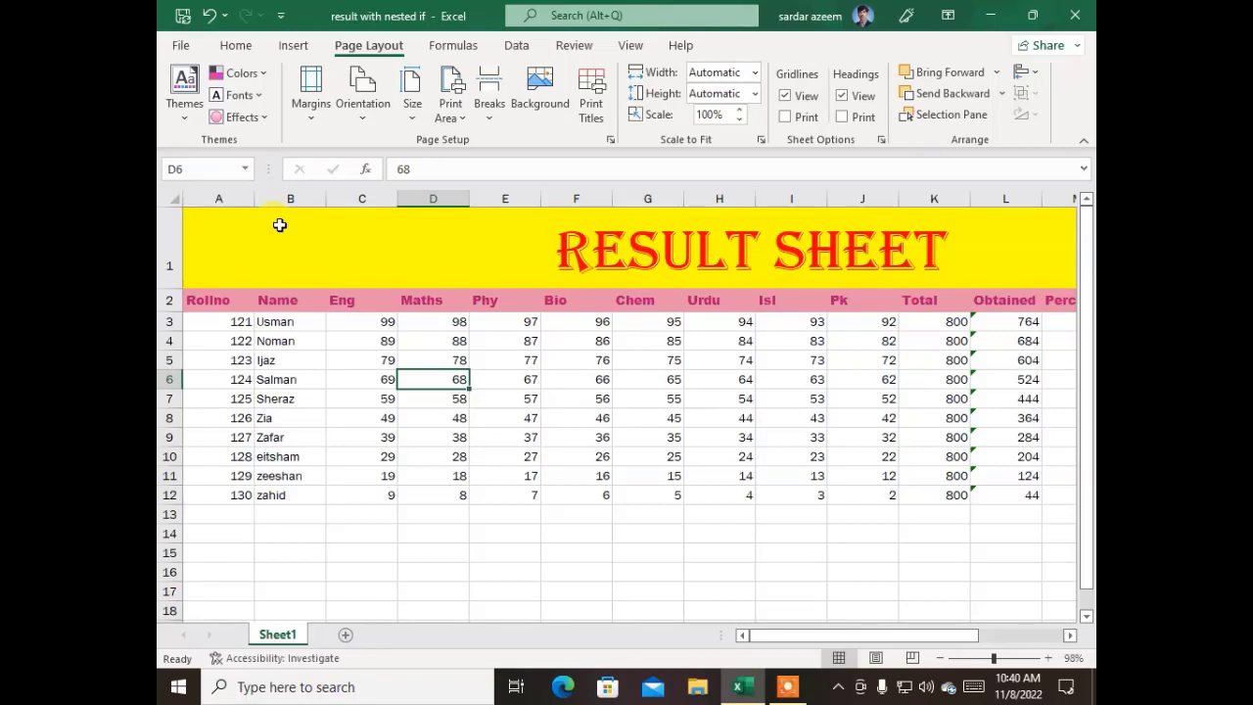
Apply the Top Shadow theme effects to the workbook
click(238, 117)
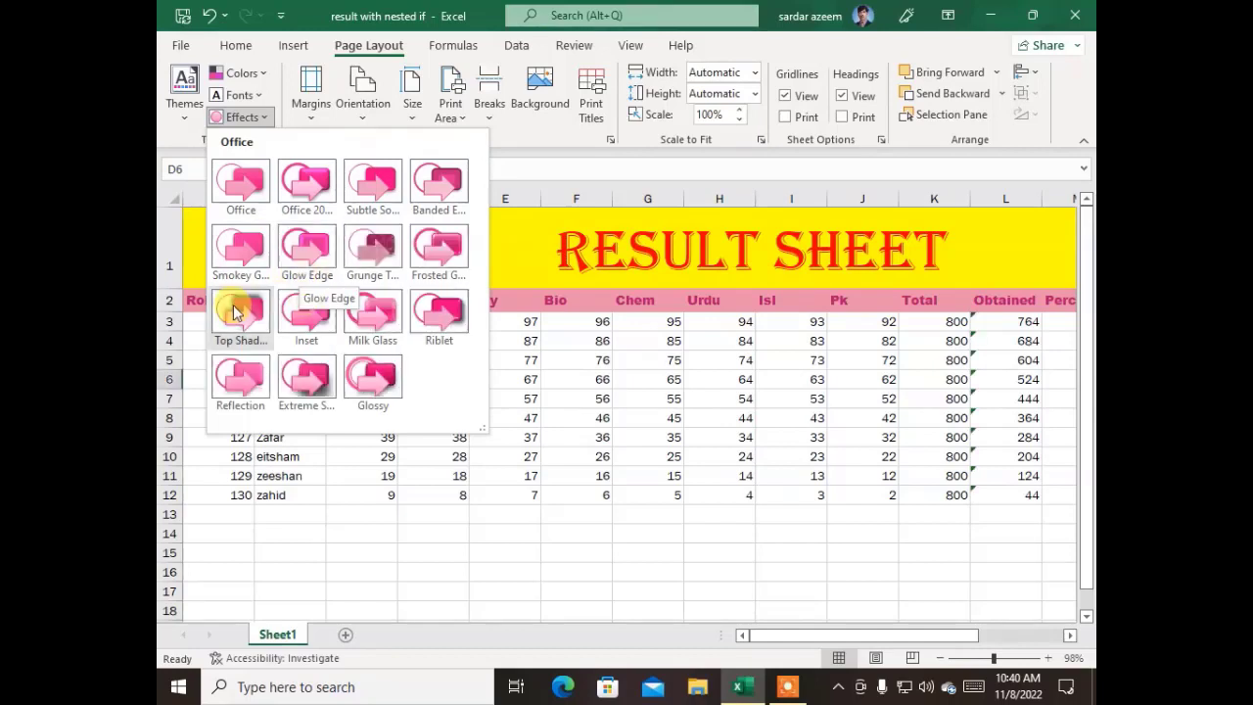
click(237, 312)
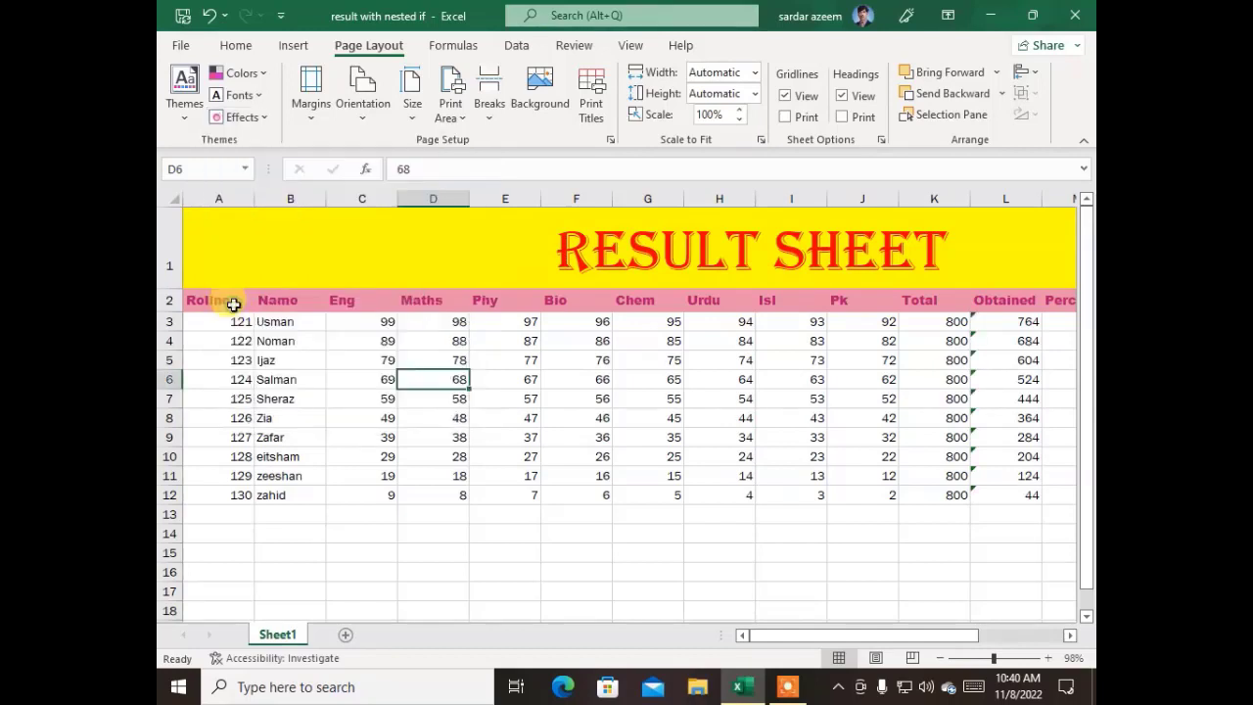
click(242, 118)
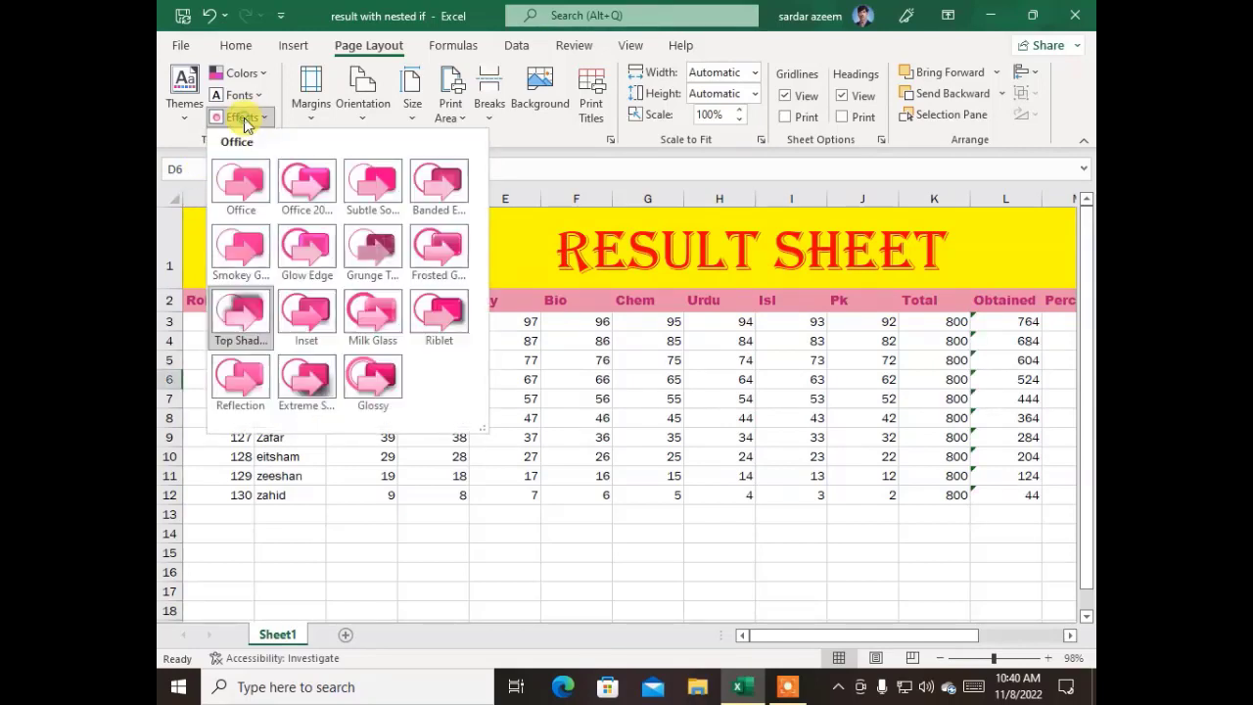
click(602, 371)
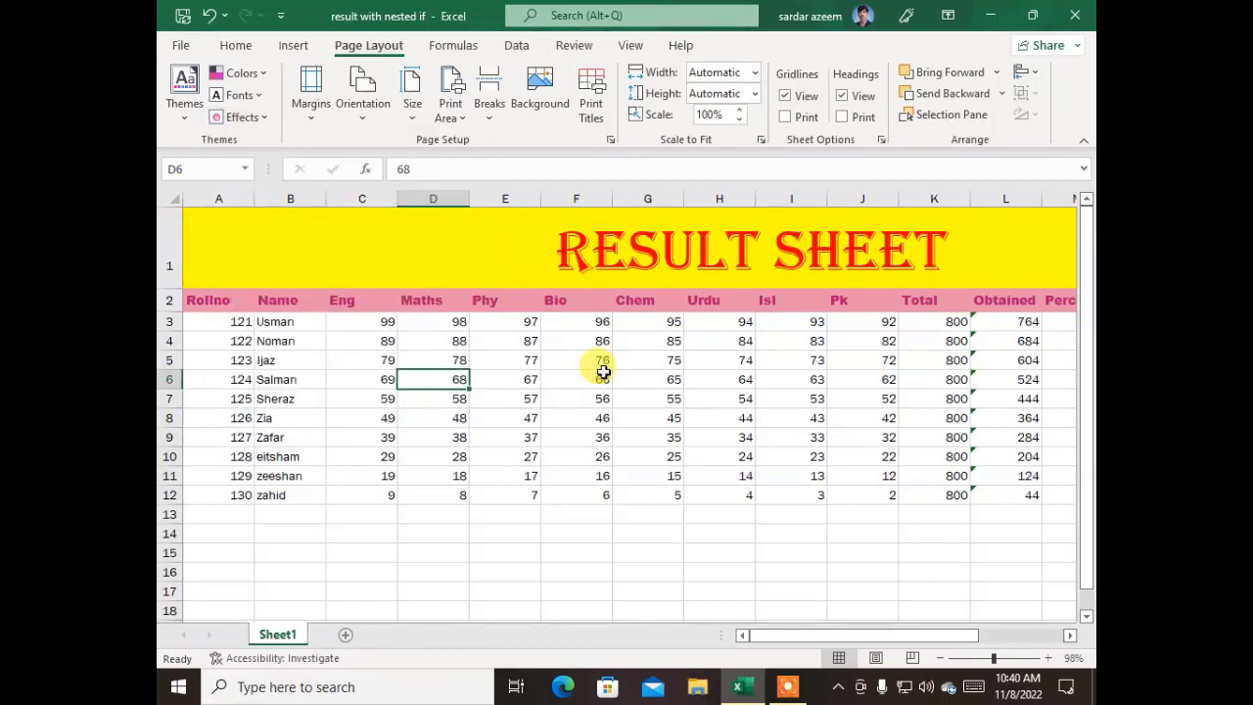
Select cell D8, set the zoom to 100% and show the sheet in Page Layout view
click(456, 417)
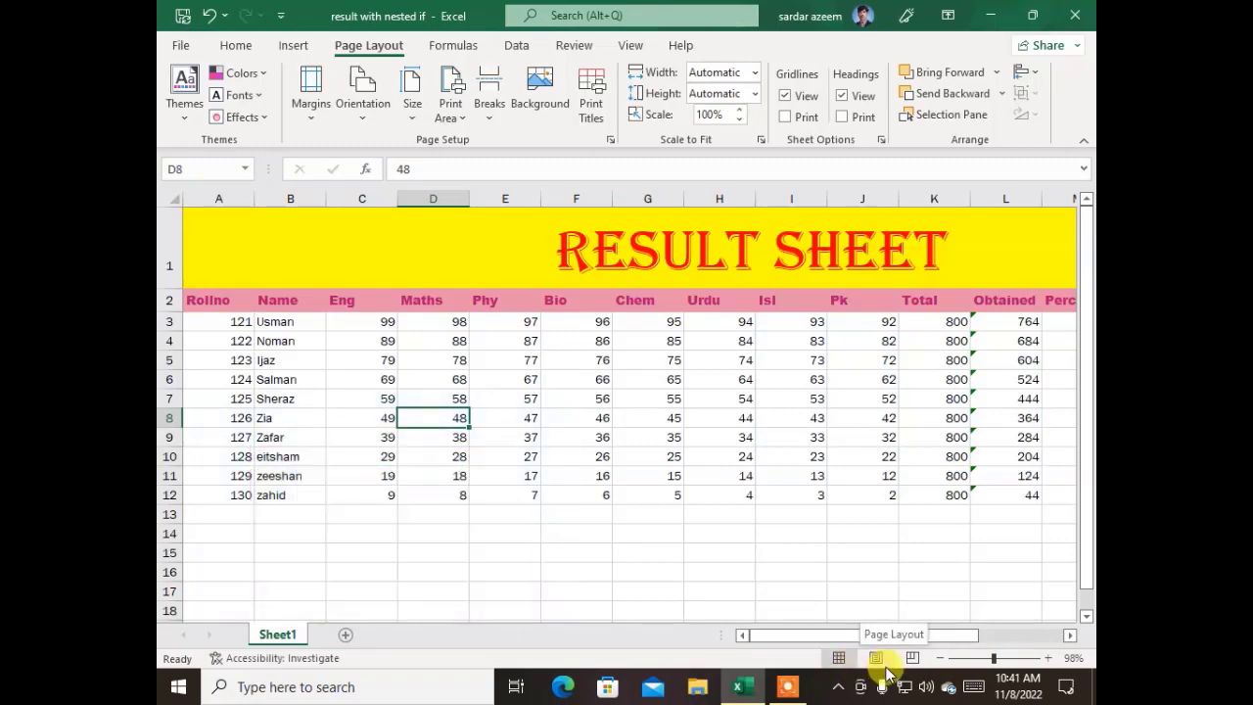
drag(980, 665, 957, 665)
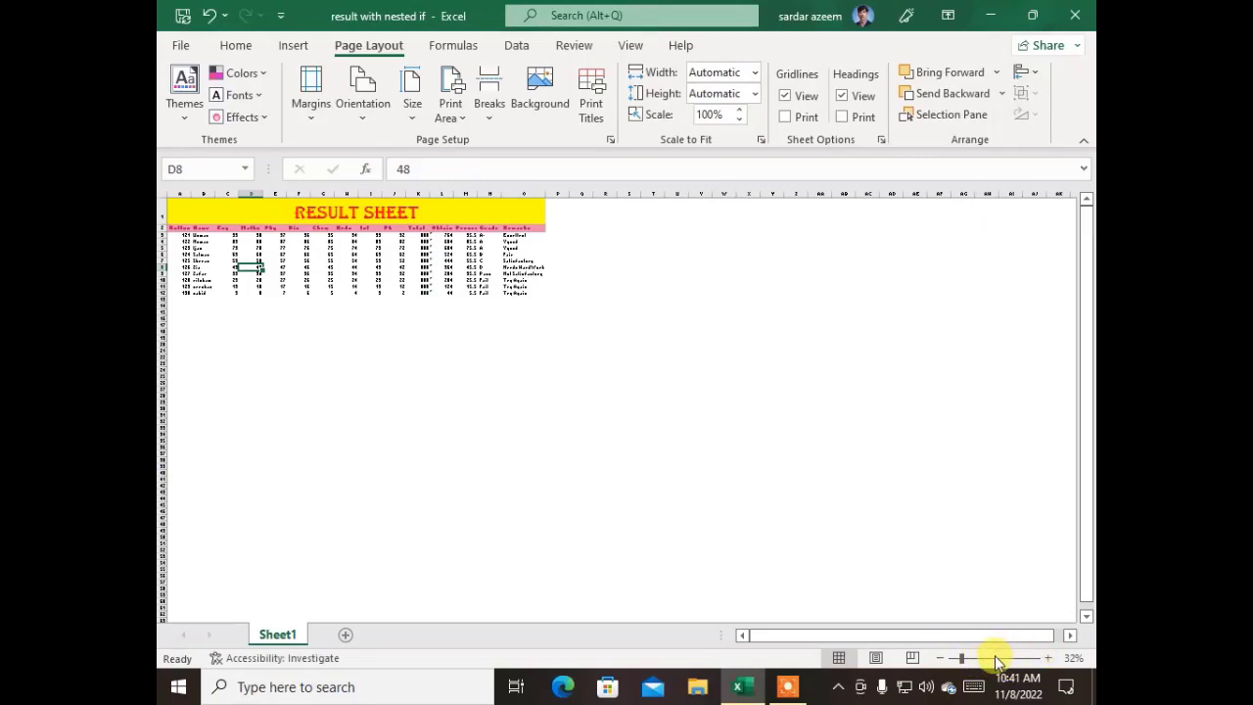
click(999, 657)
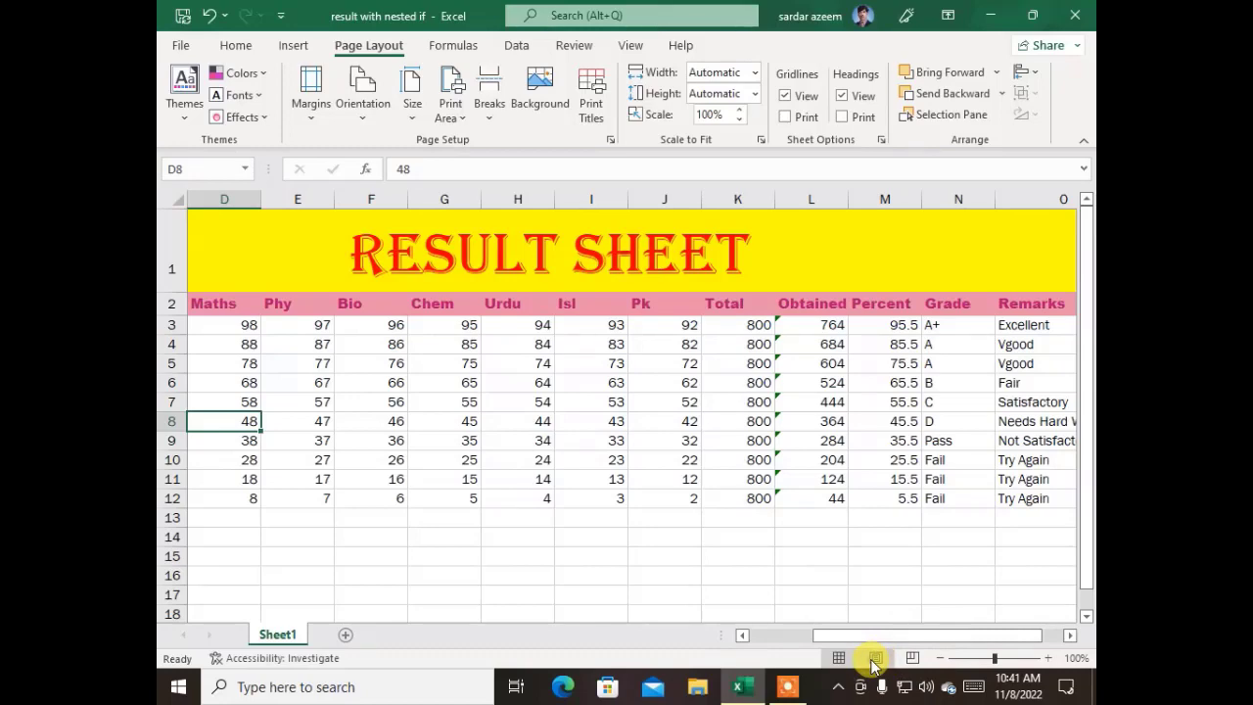
click(874, 659)
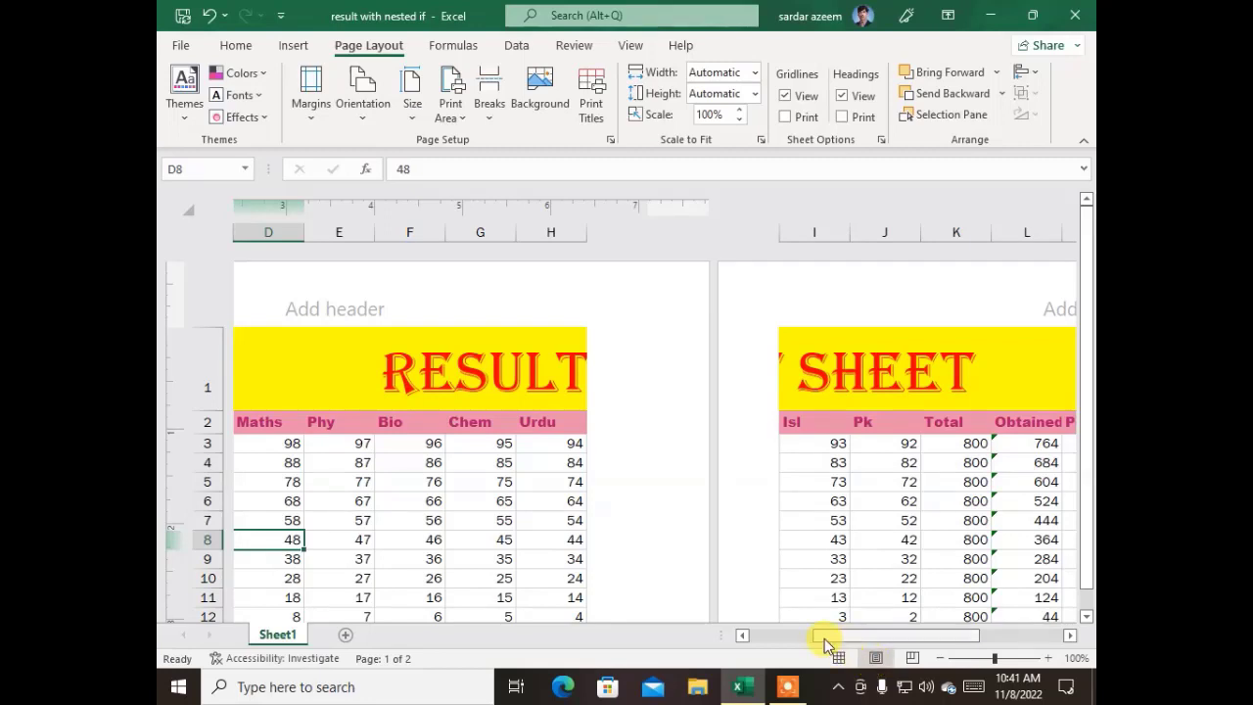
Examine how the result sheet splits across printed pages, including the first page's header, margin and footer areas
drag(824, 639, 733, 618)
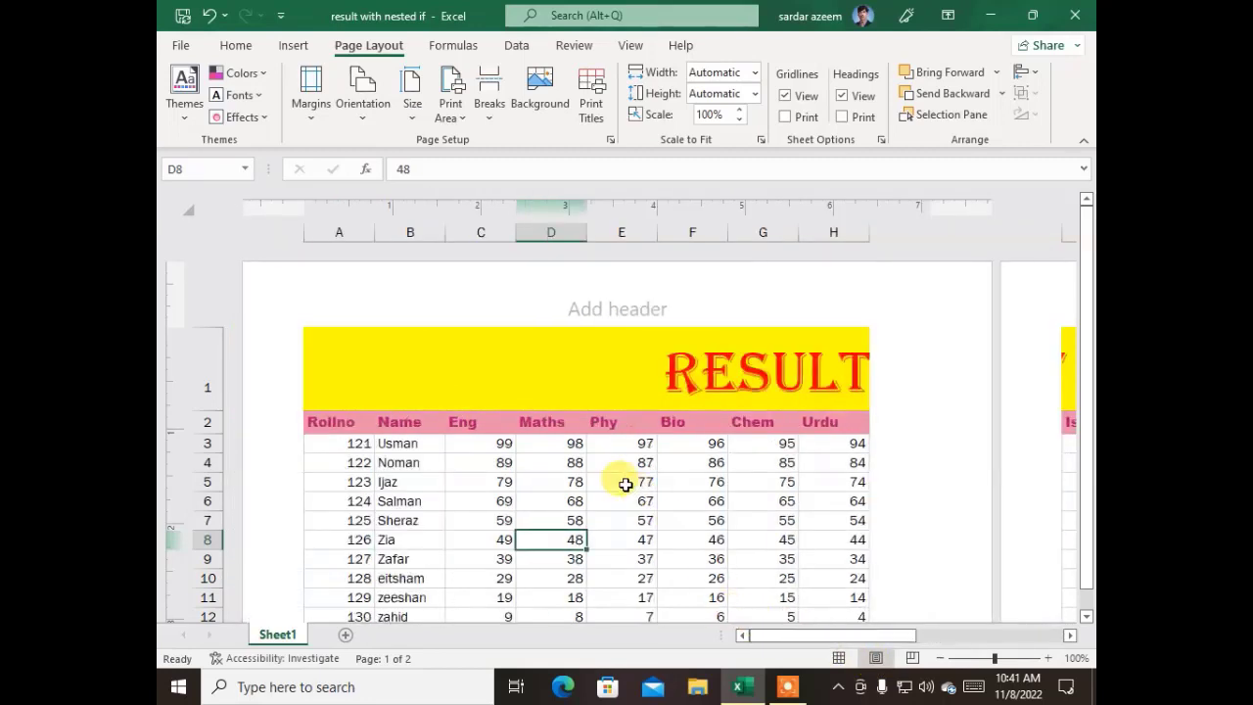
scroll(625, 485, down, 15)
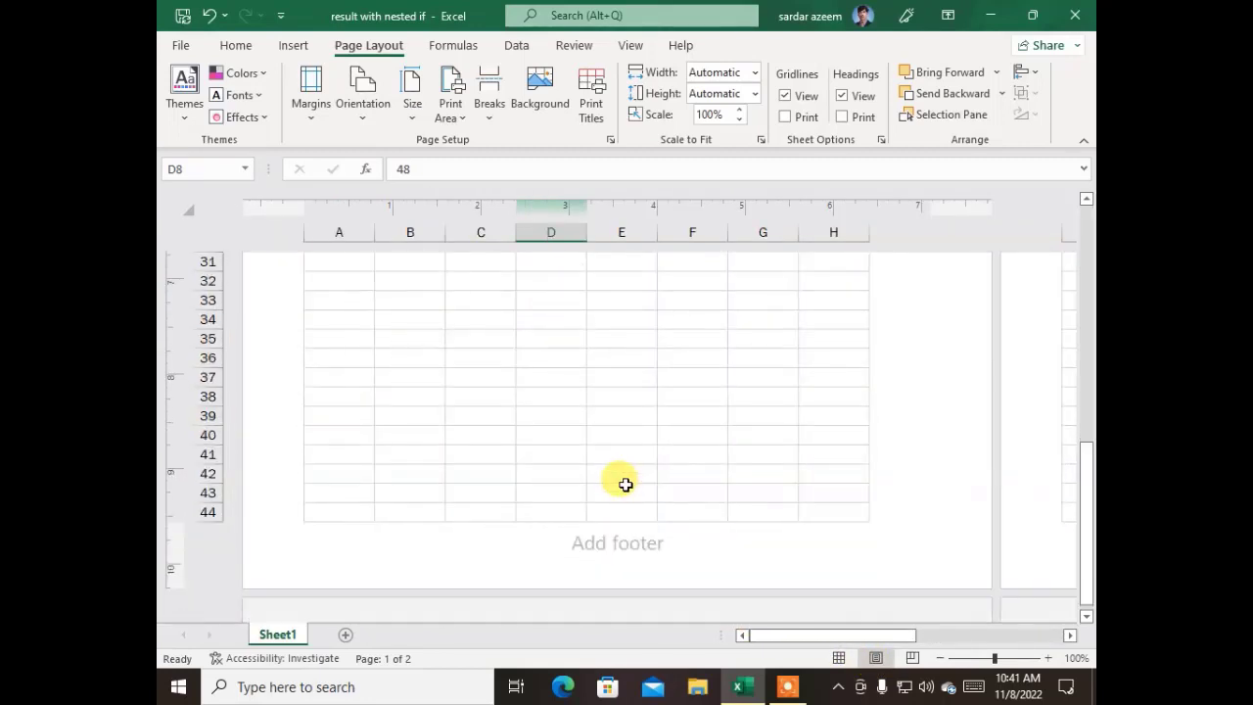
scroll(626, 484, up, 15)
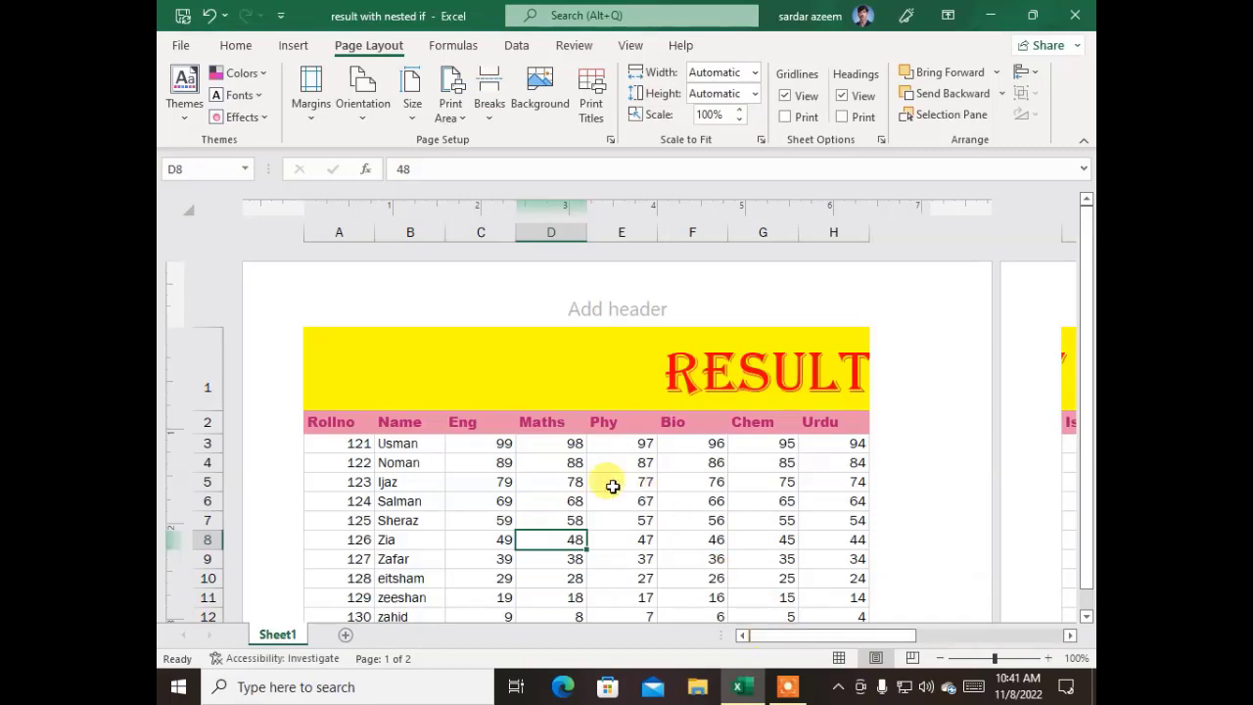
scroll(591, 476, down, 2)
scroll(590, 476, down, 8)
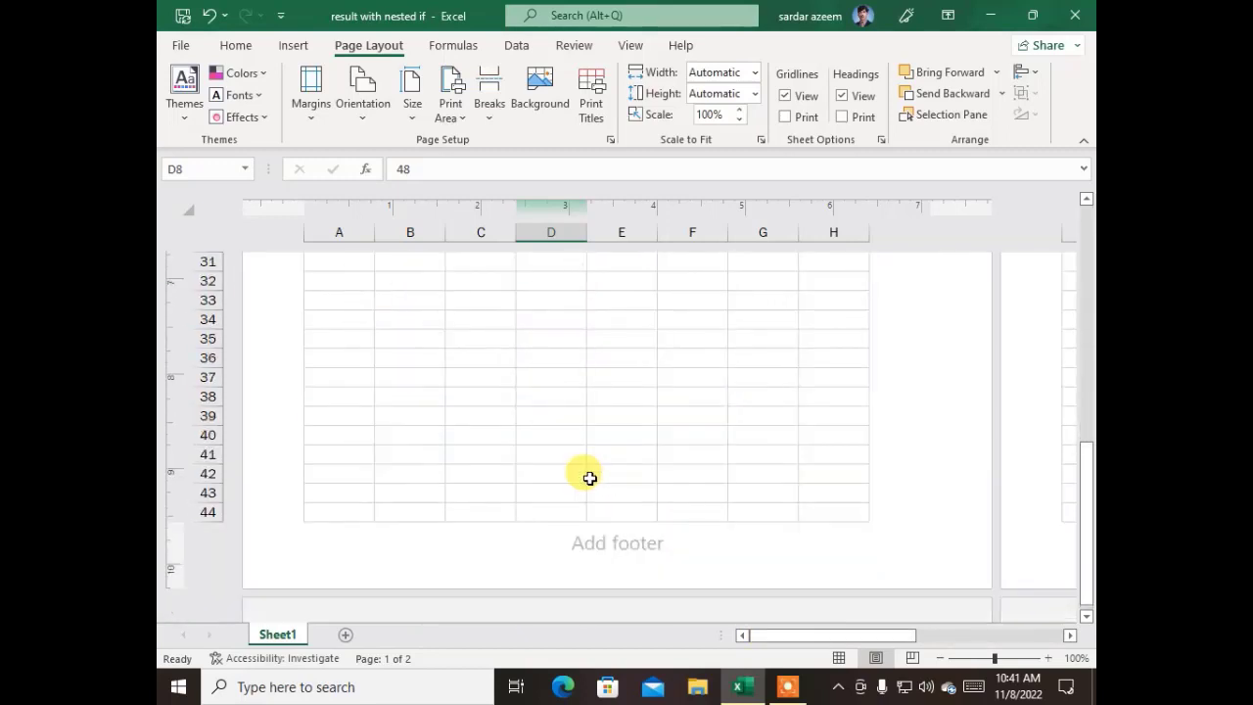
scroll(594, 481, up, 10)
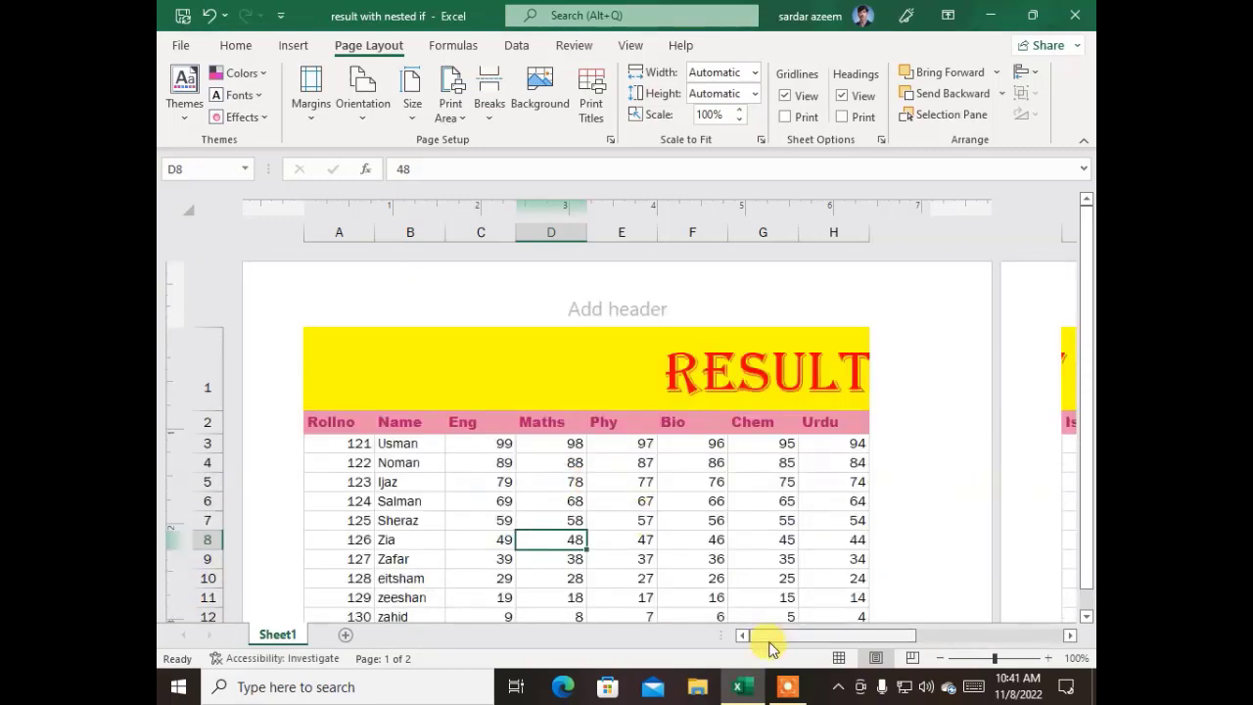
drag(773, 642, 564, 486)
scroll(503, 414, down, 3)
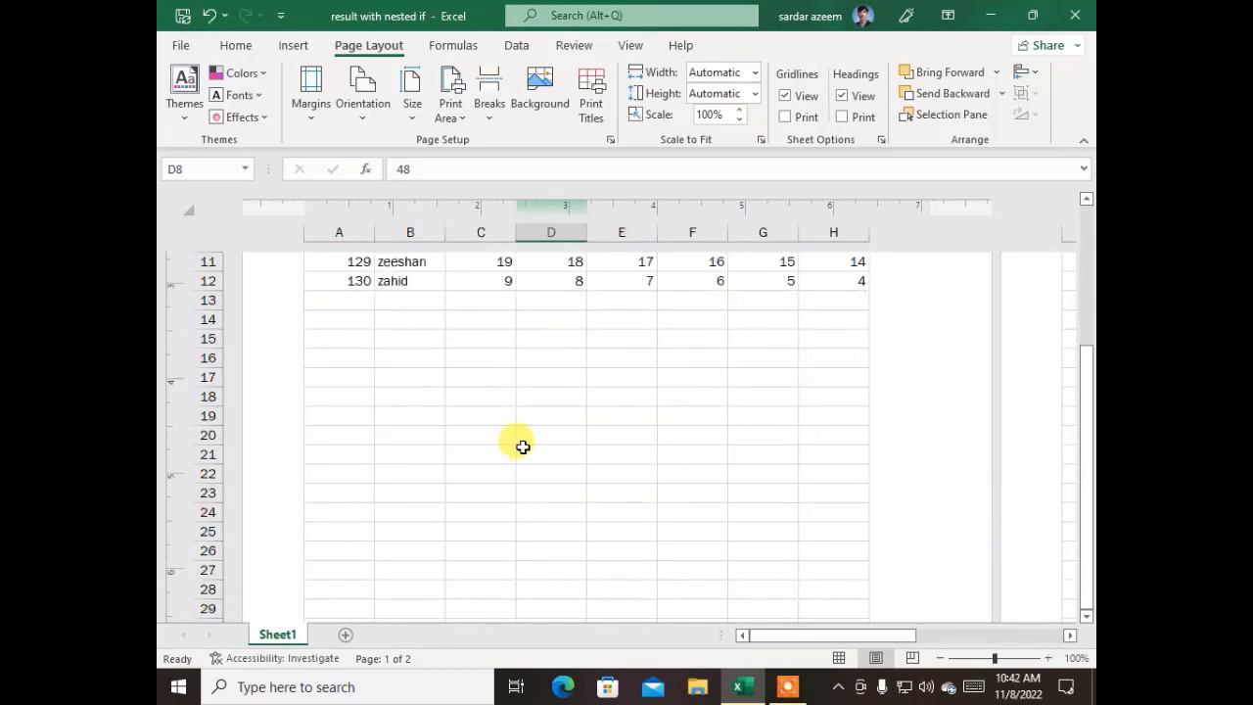
scroll(518, 440, up, 3)
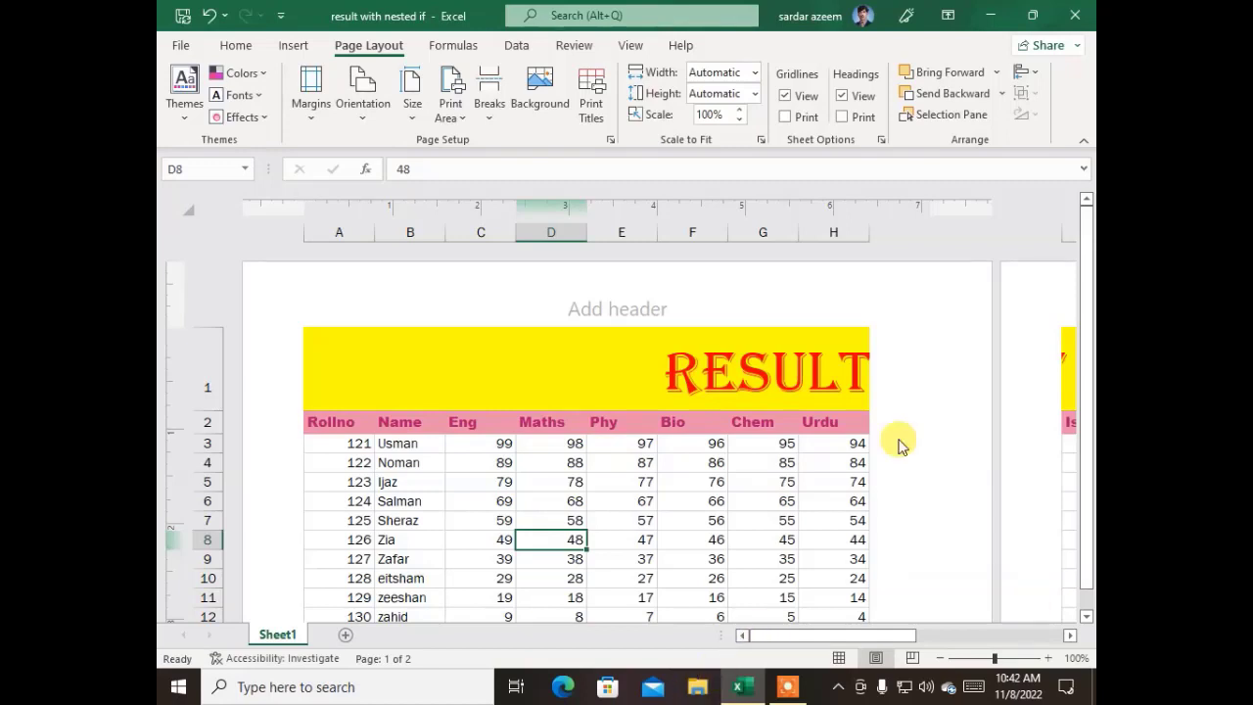
Try the Narrow page margins on the result sheet and return them to the Normal preset
click(309, 118)
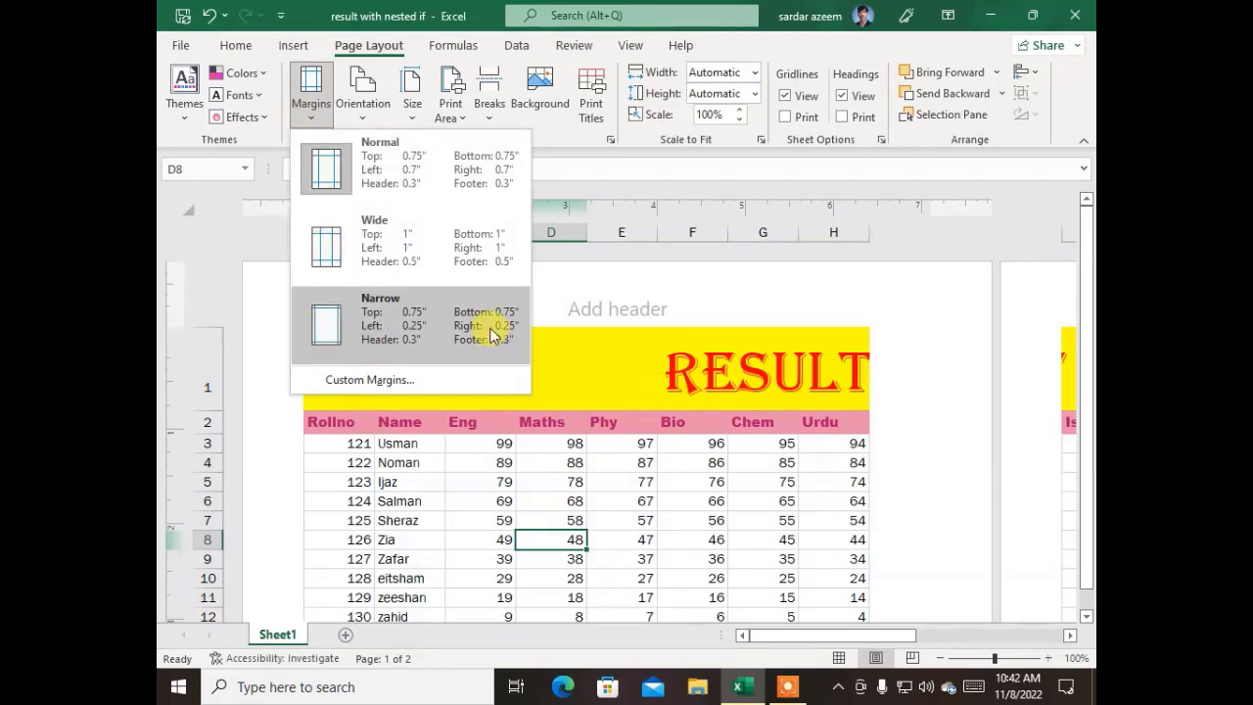
click(373, 333)
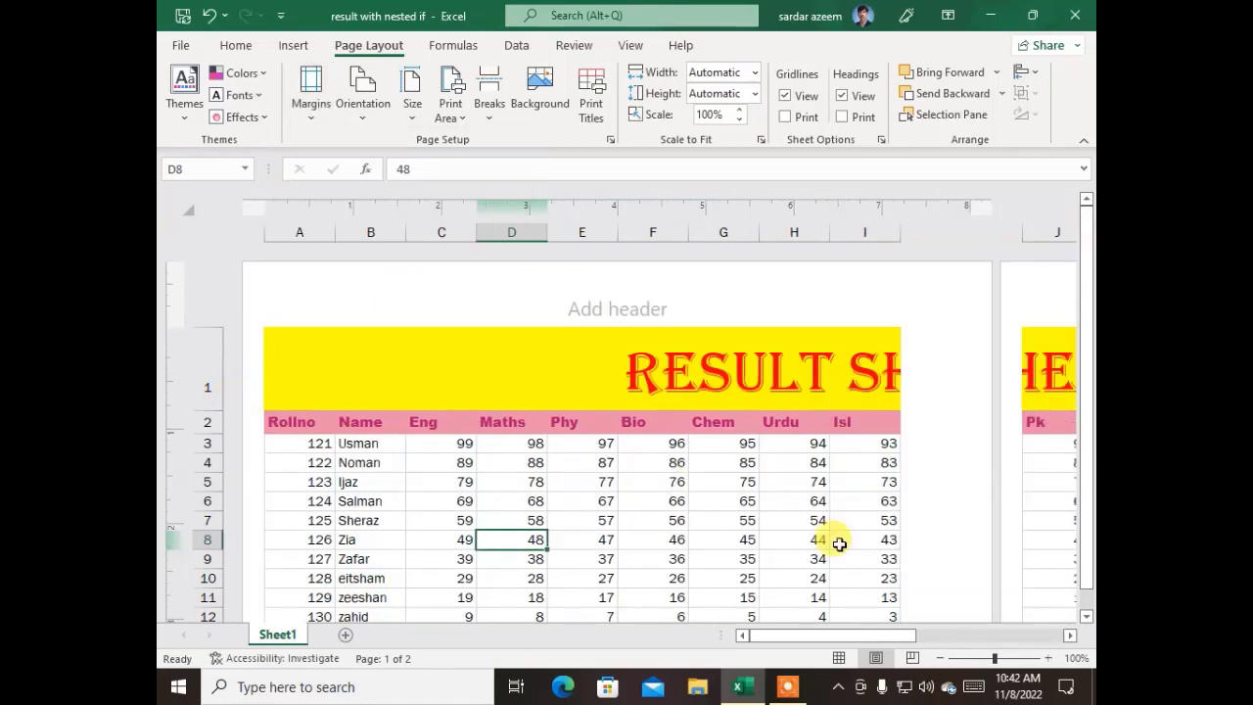
drag(805, 638, 738, 688)
click(300, 108)
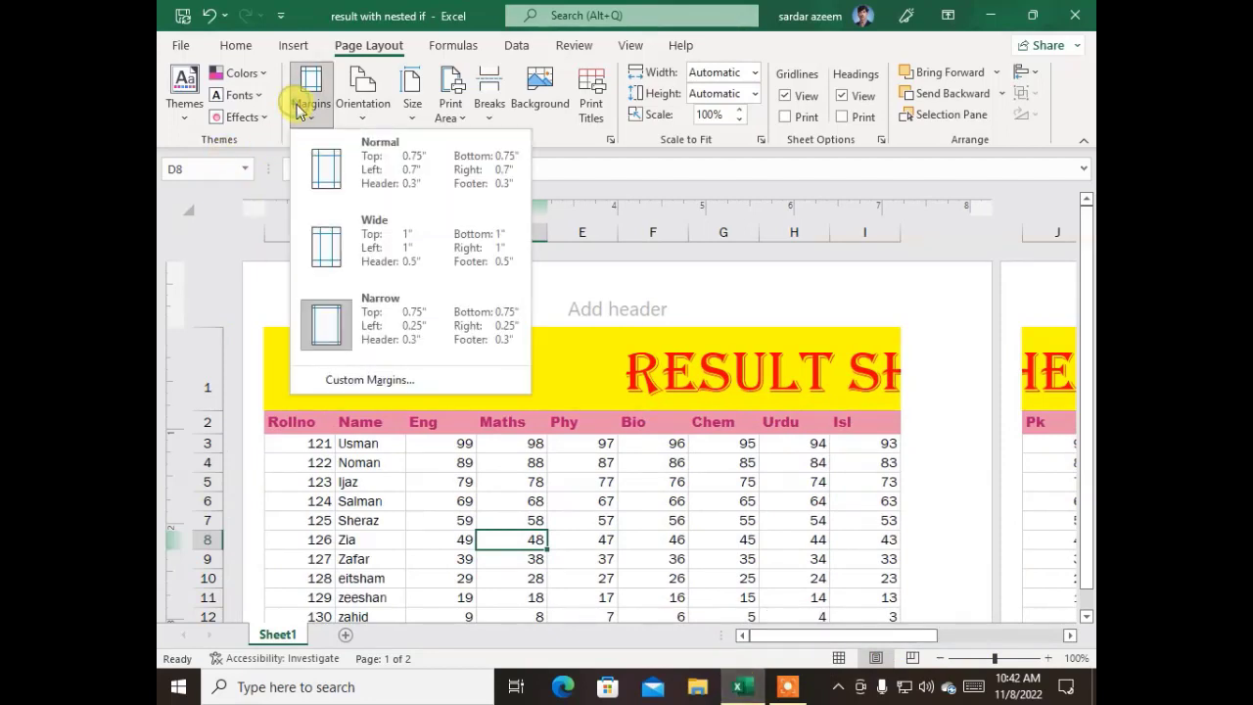
click(323, 148)
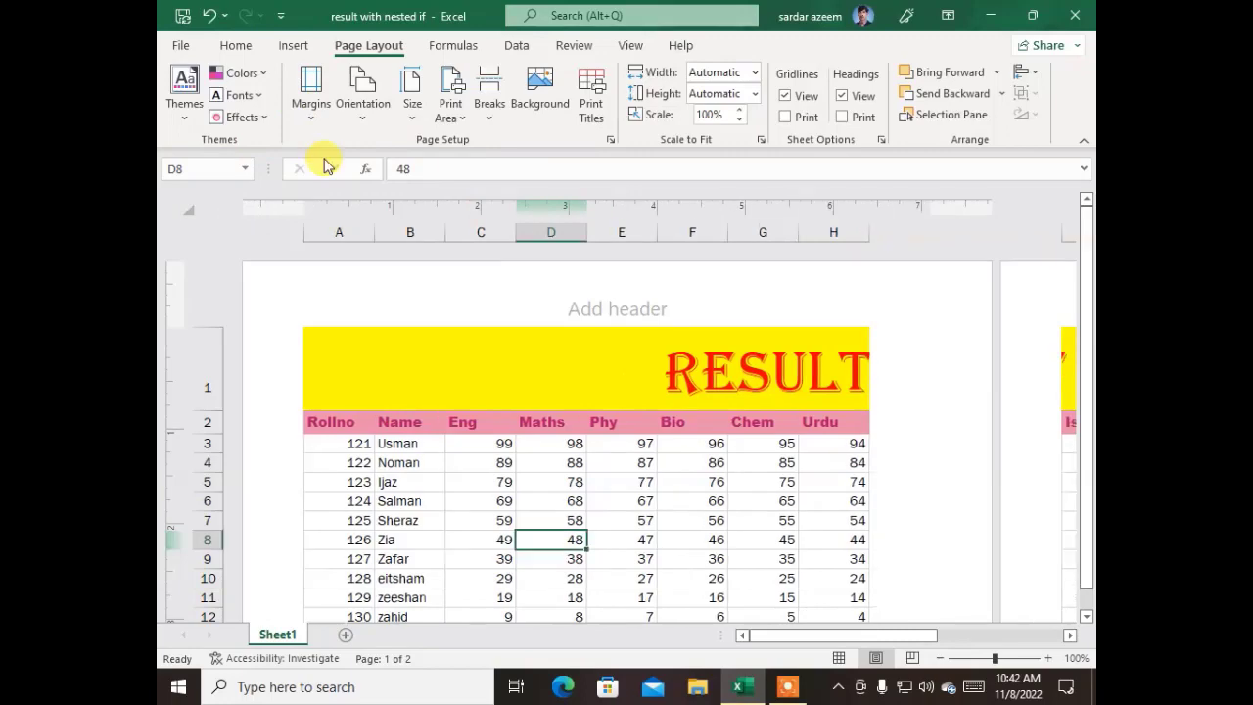
drag(793, 637, 735, 643)
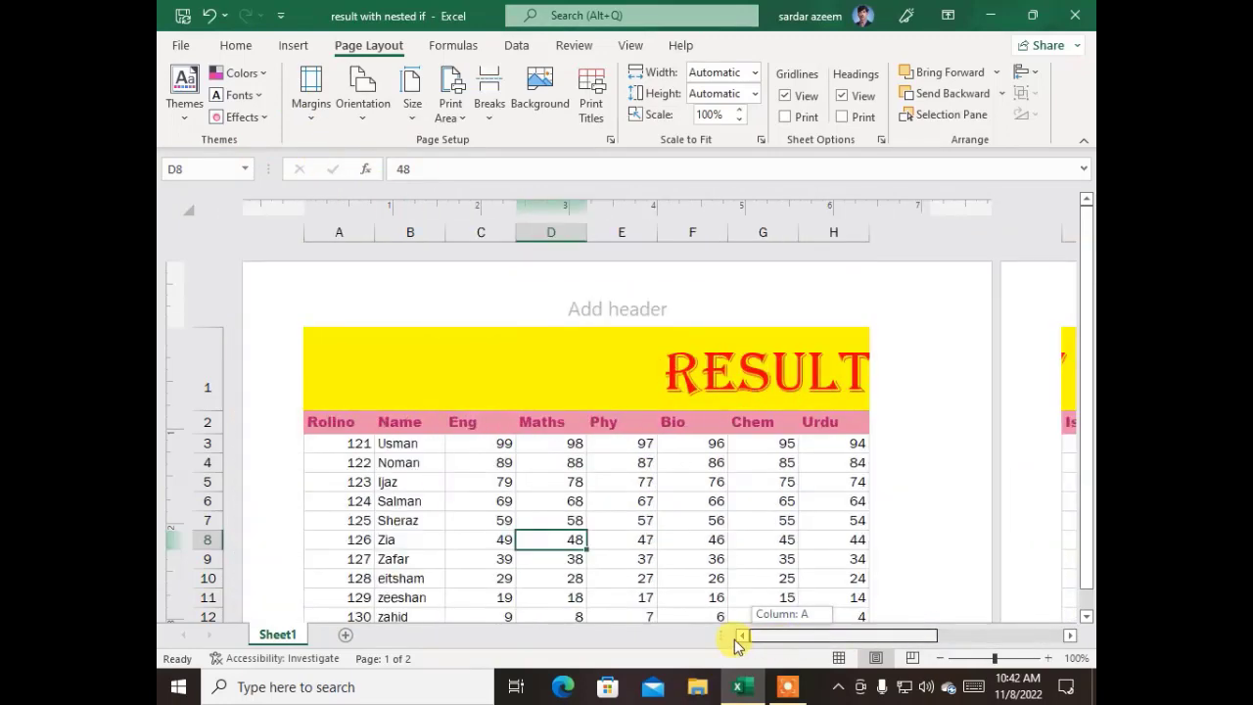
click(309, 103)
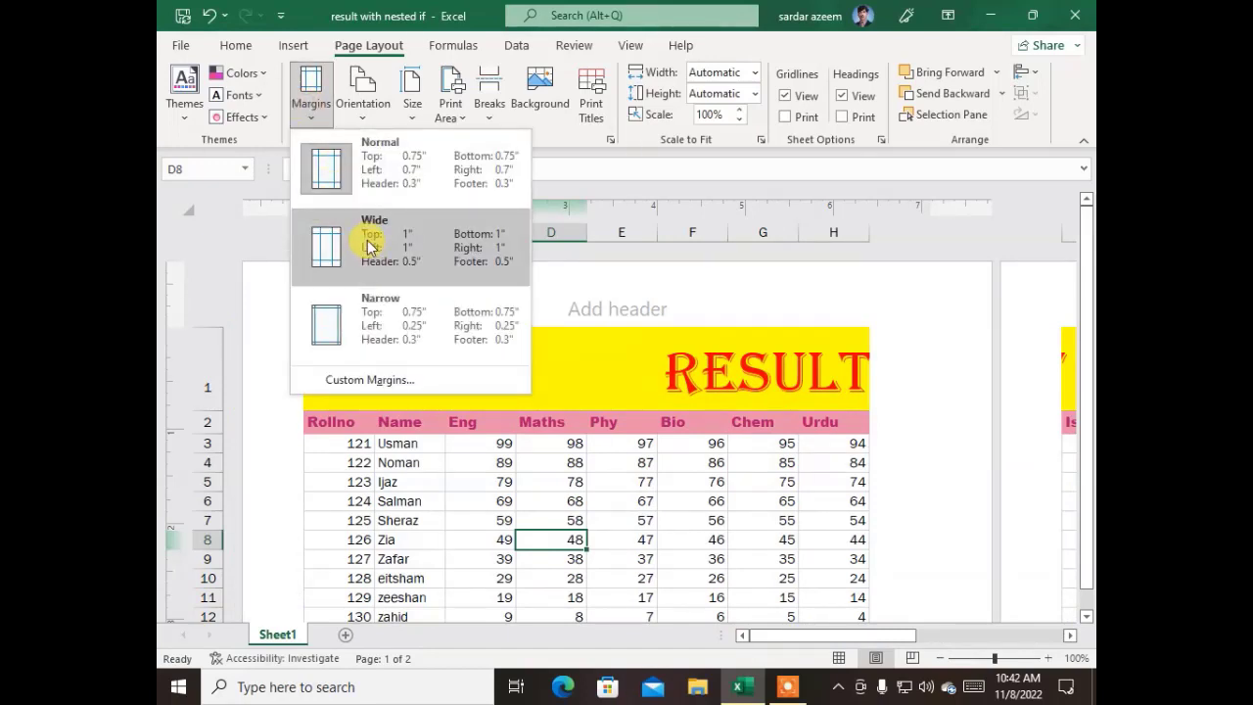
click(271, 147)
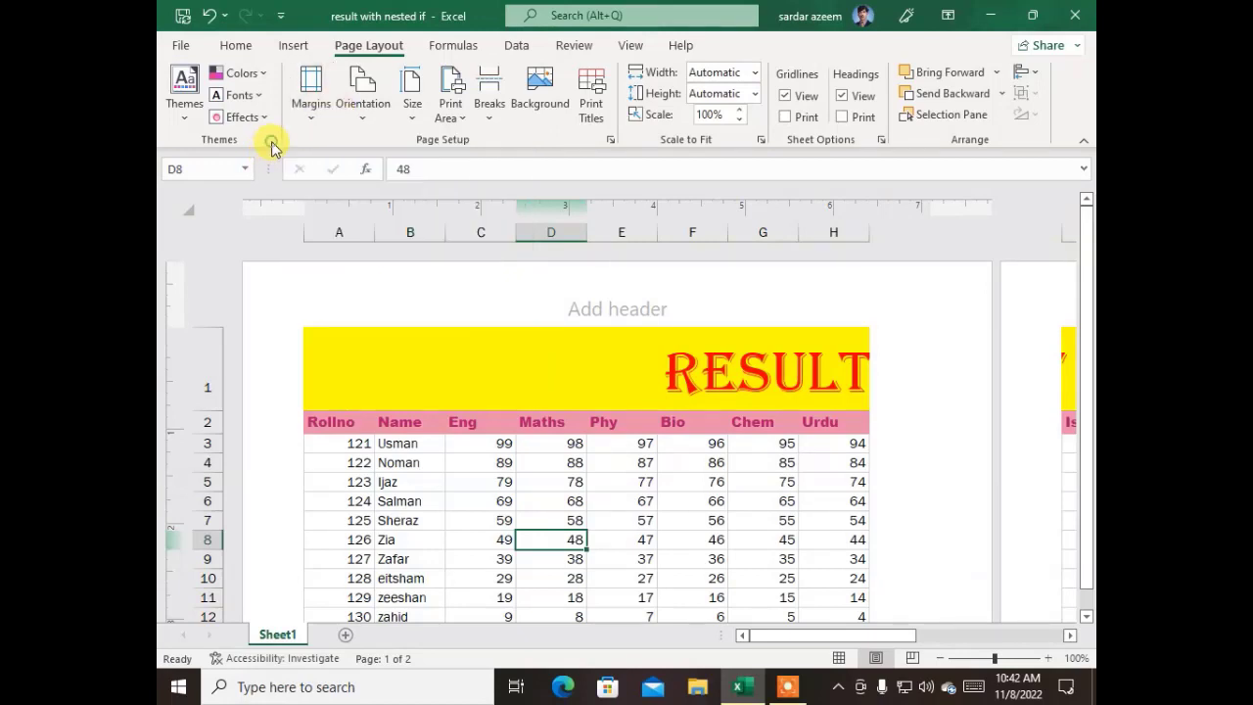
Set the result sheet's page orientation to Landscape and zoom the view out to 64%
click(356, 114)
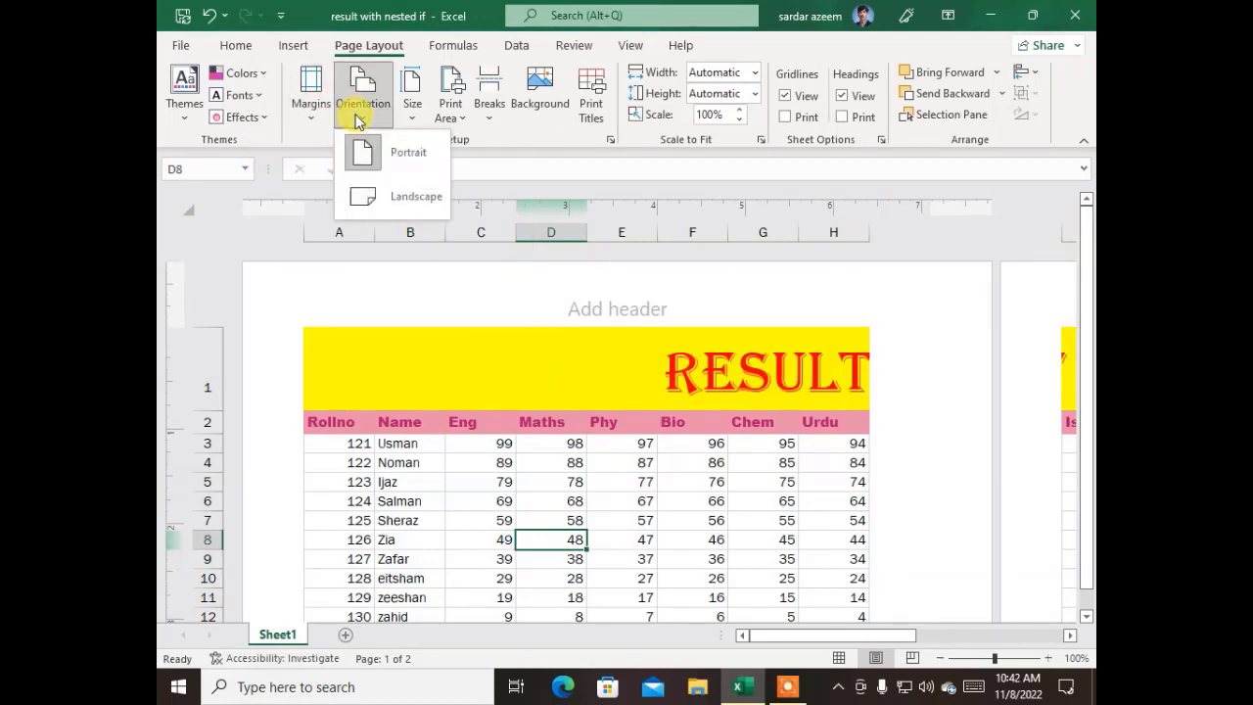
click(392, 198)
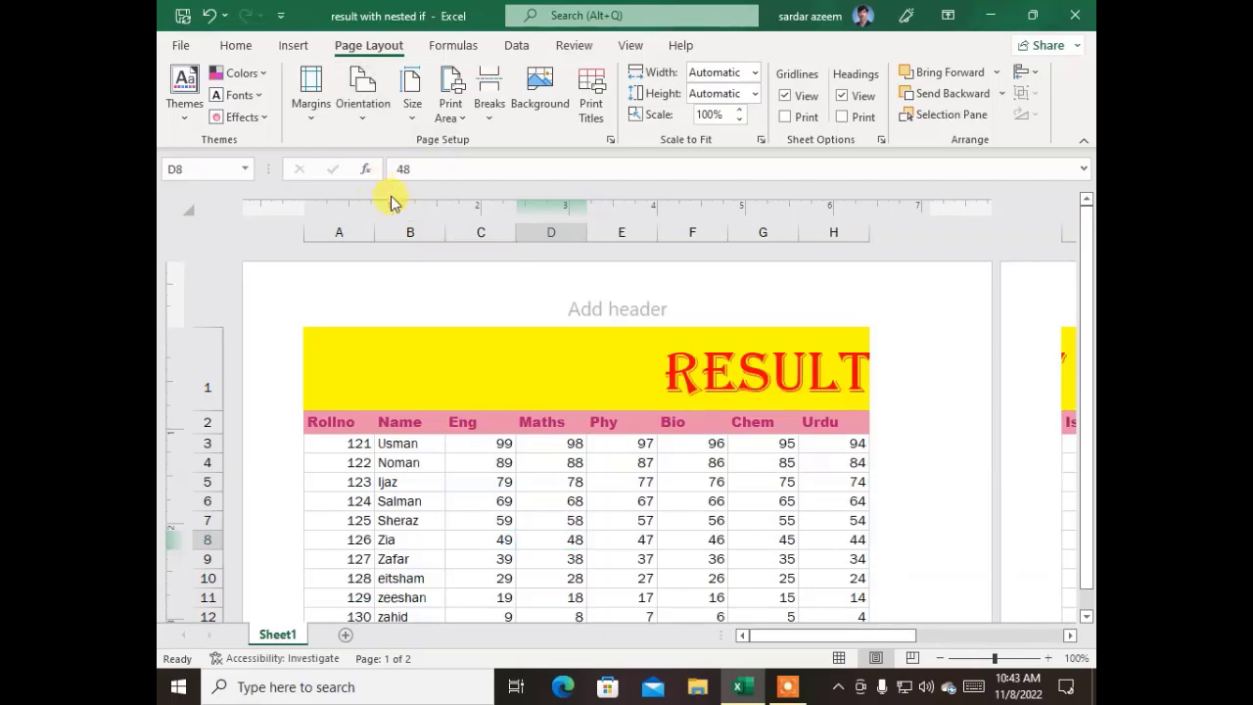
click(980, 658)
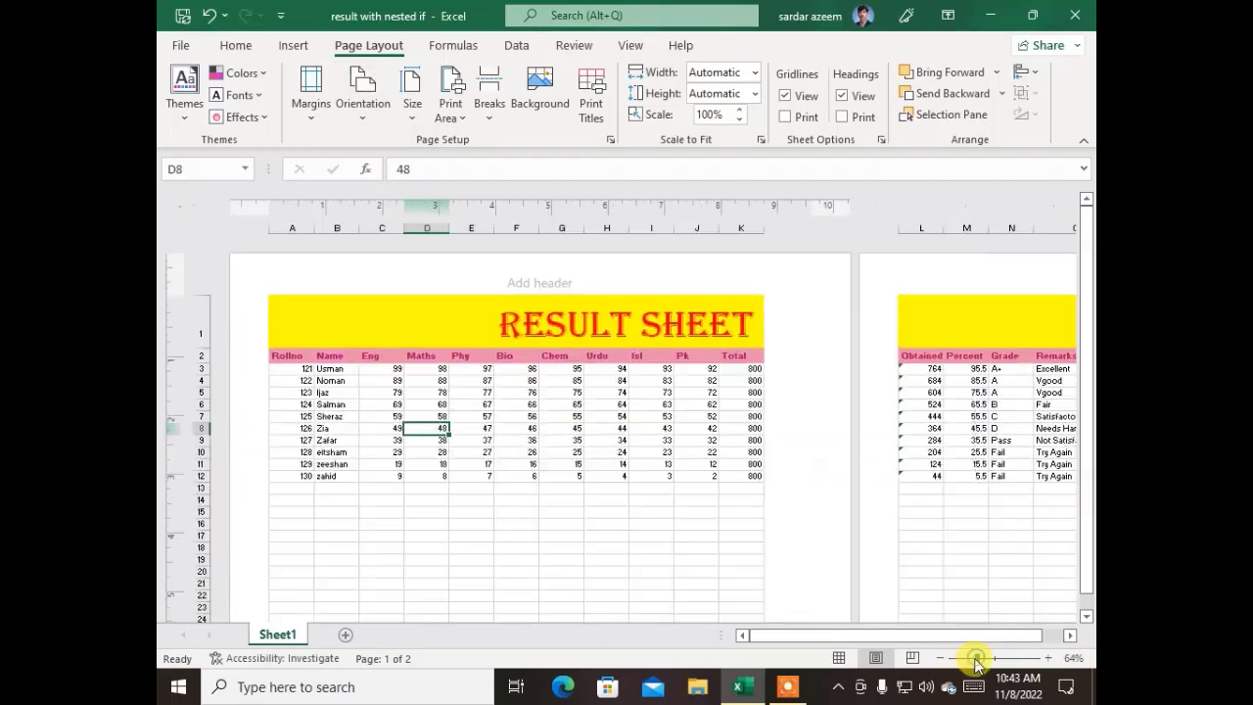
Check the columns on the second landscape page by selecting columns L through O, and finish on cell H14
drag(835, 632, 940, 622)
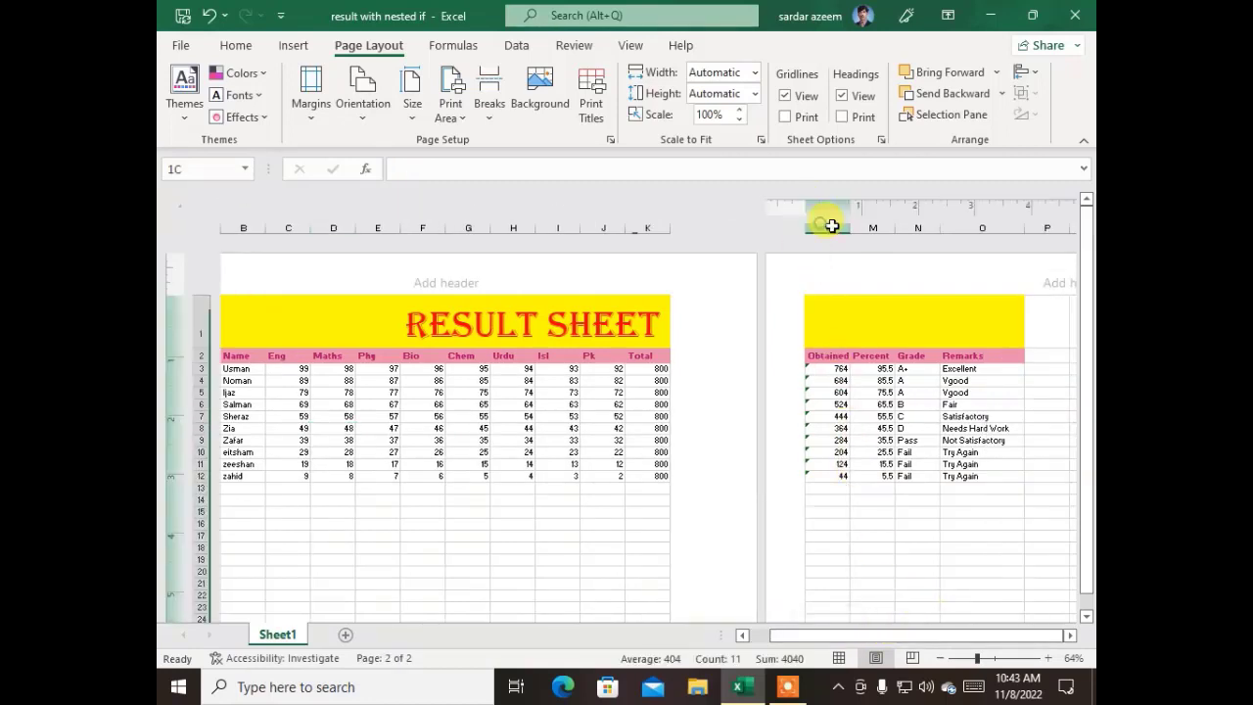
drag(828, 228, 876, 228)
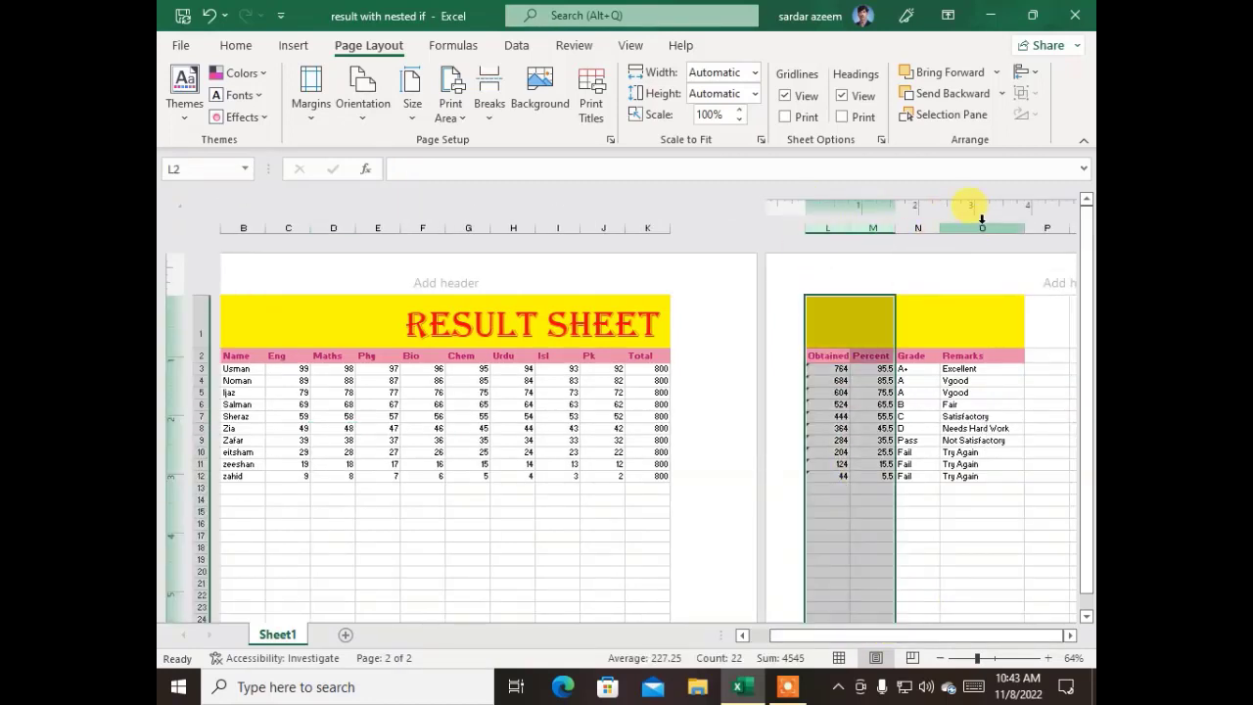
drag(982, 227, 839, 235)
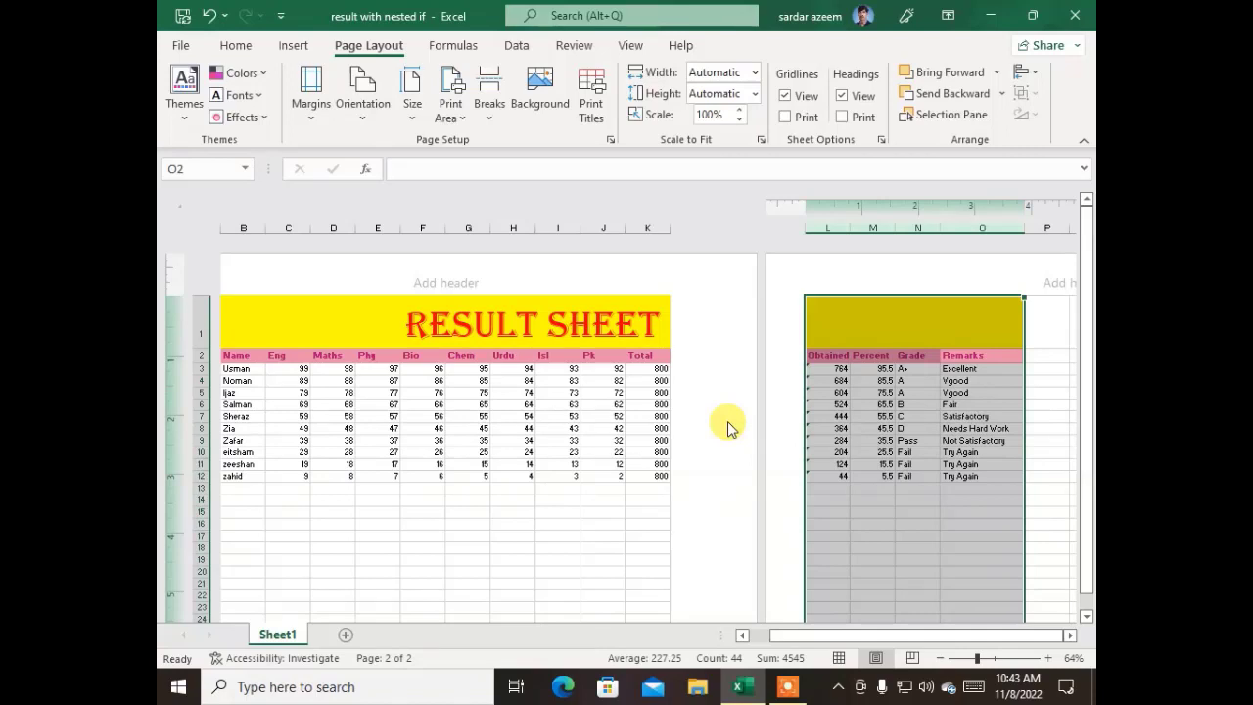
click(505, 497)
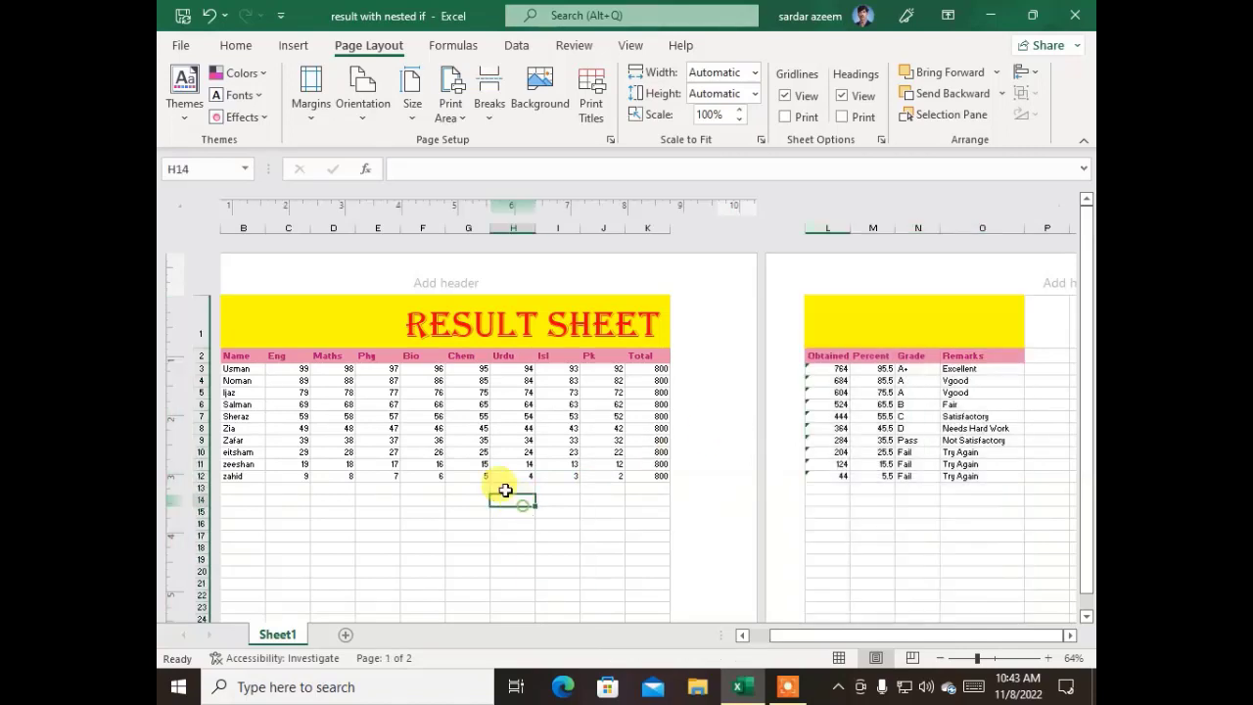
Try the Legal paper size, check the column on the second page, and return the sheet to Letter 8 1/2 x 11 in
click(408, 115)
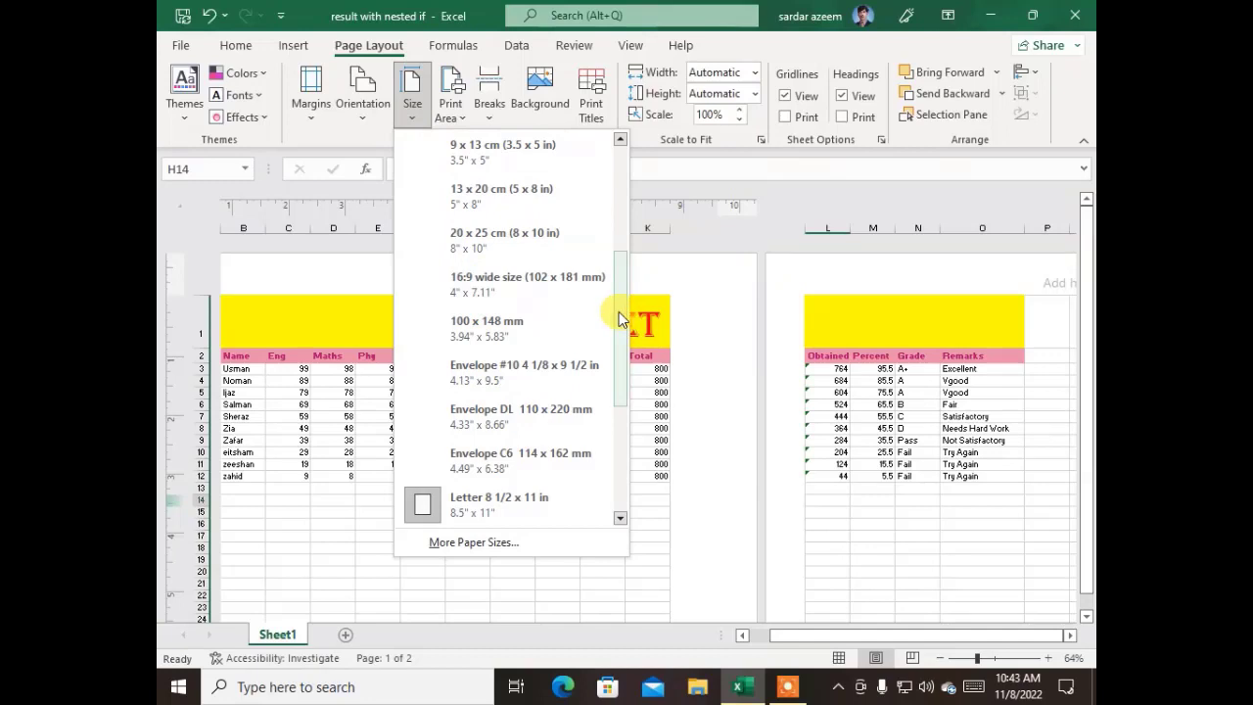
drag(623, 319, 646, 440)
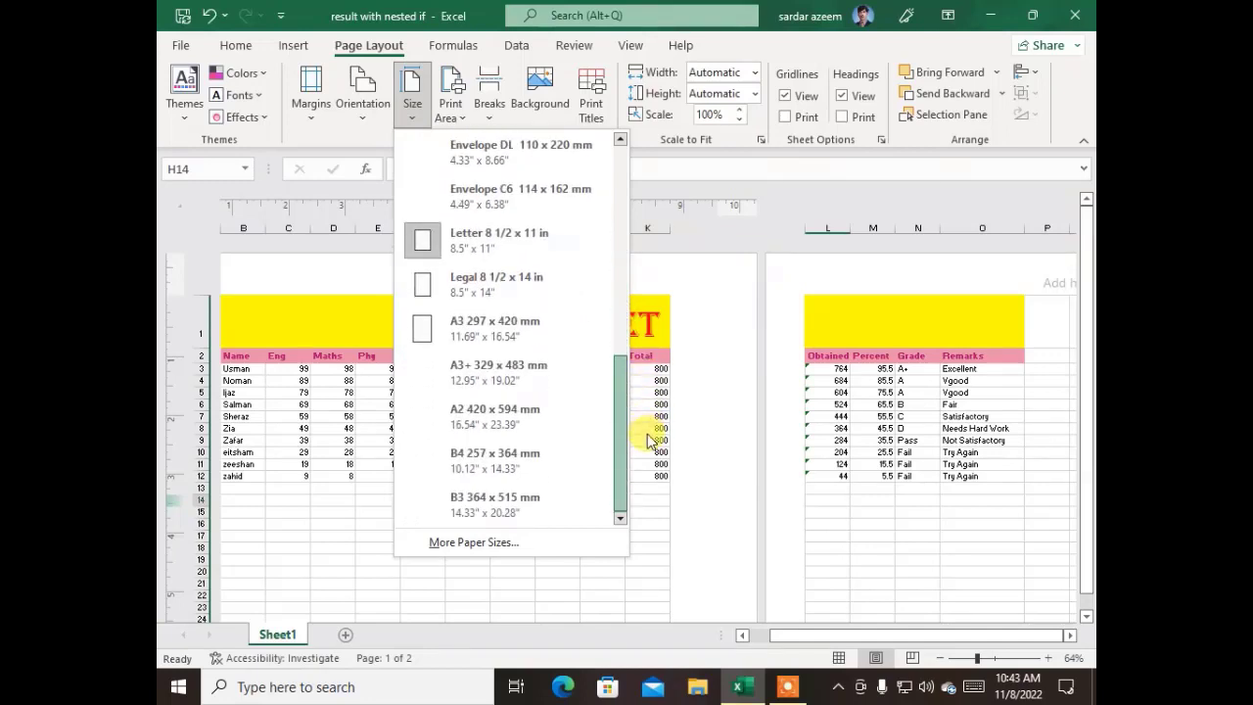
click(483, 295)
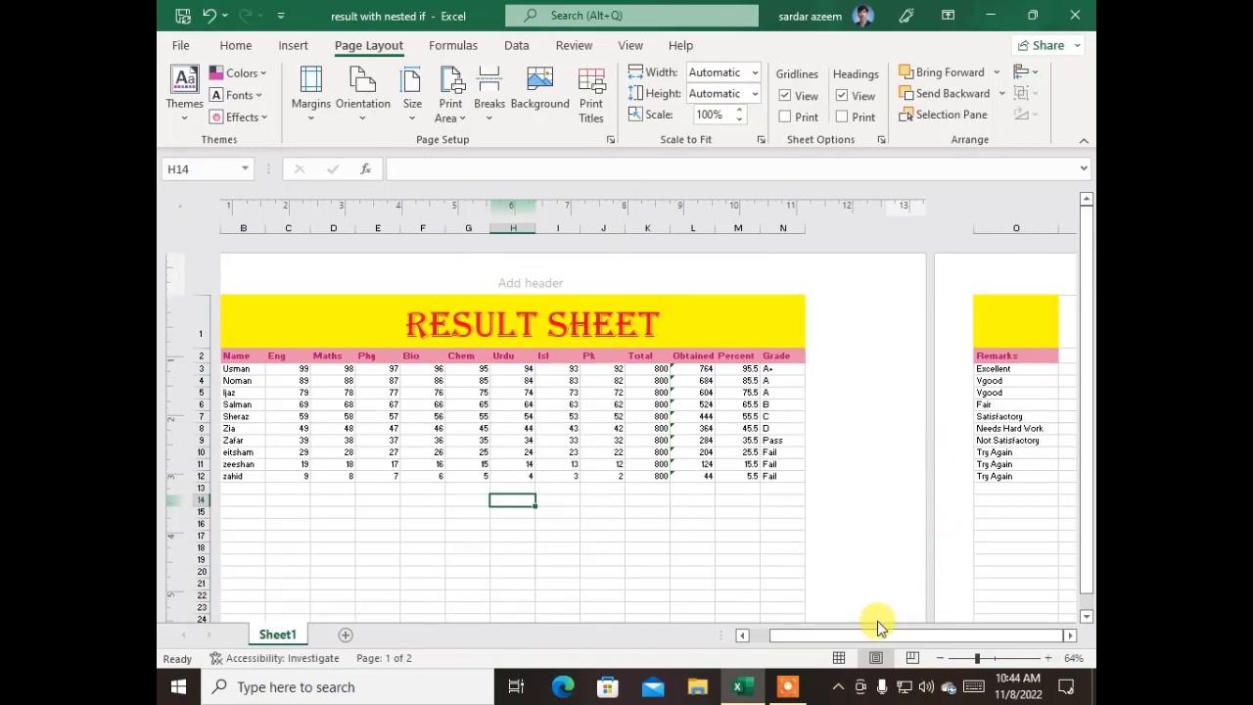
drag(854, 634, 930, 617)
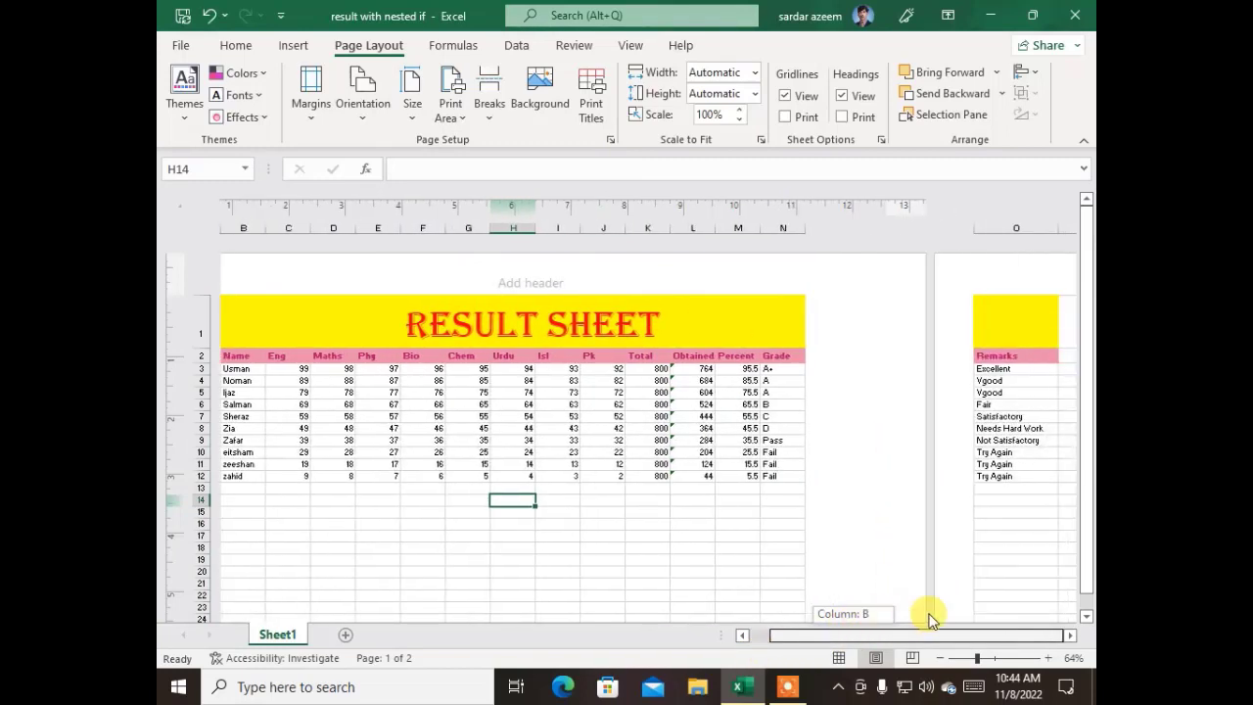
click(1009, 228)
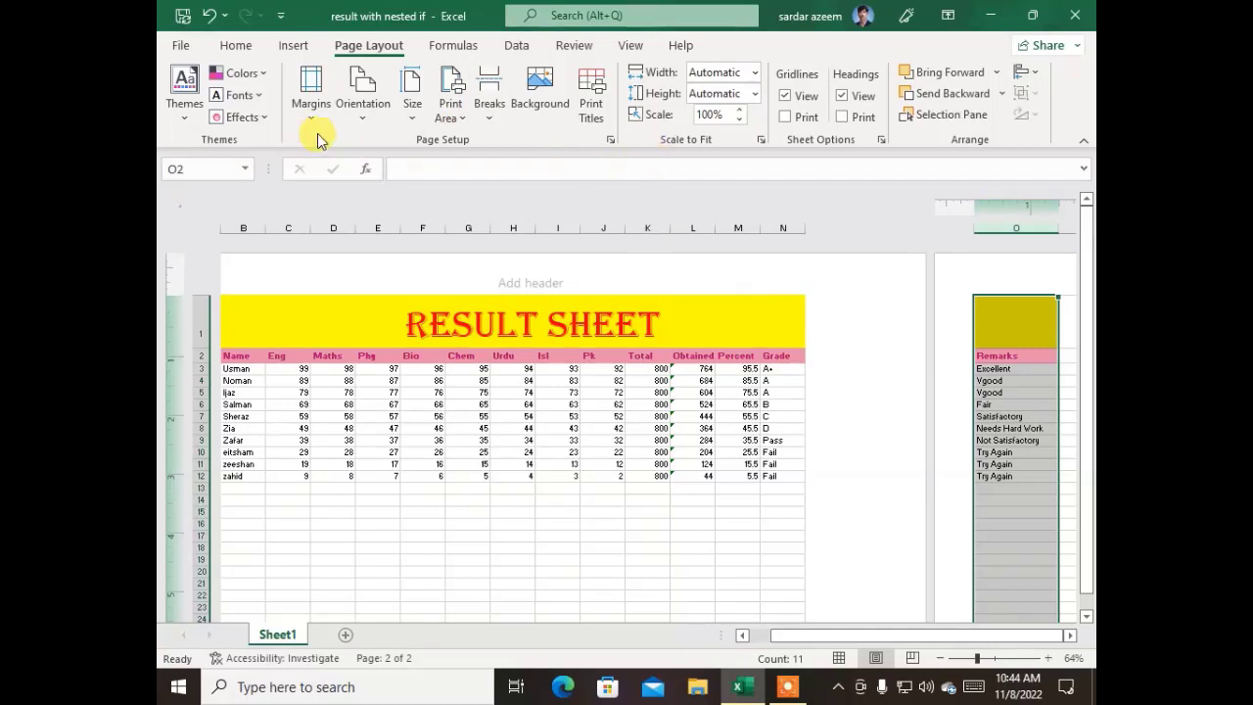
click(420, 117)
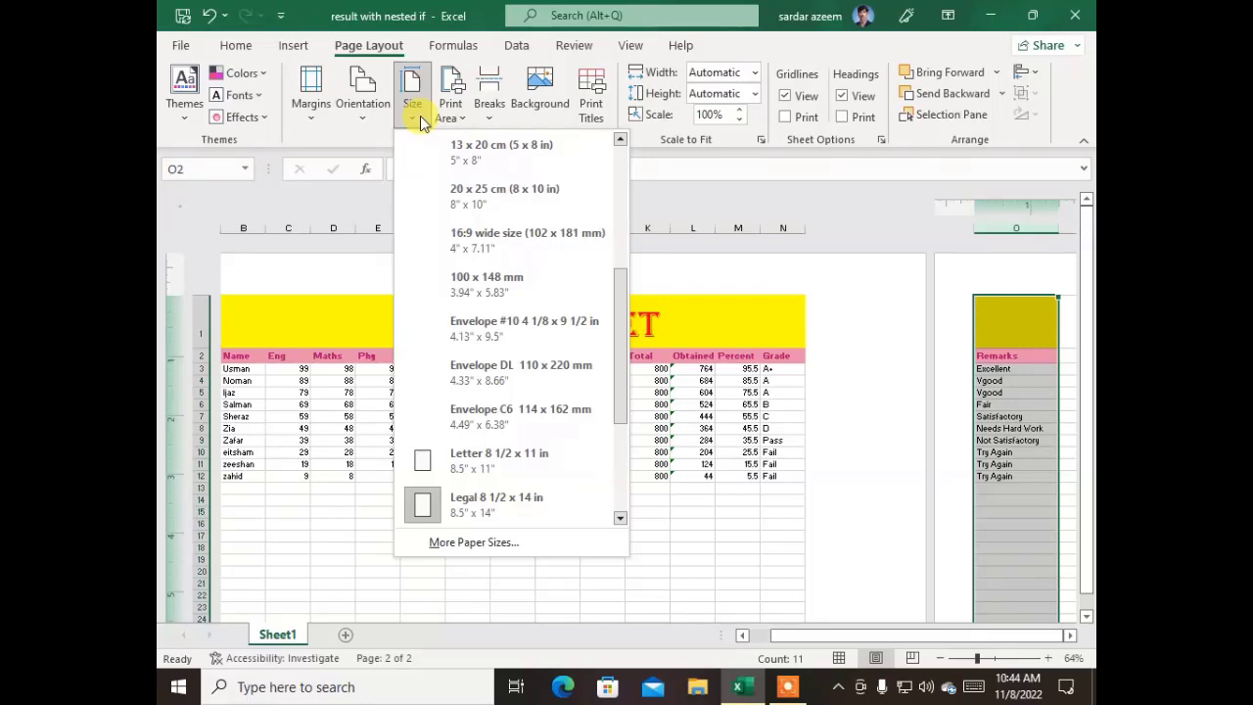
click(508, 456)
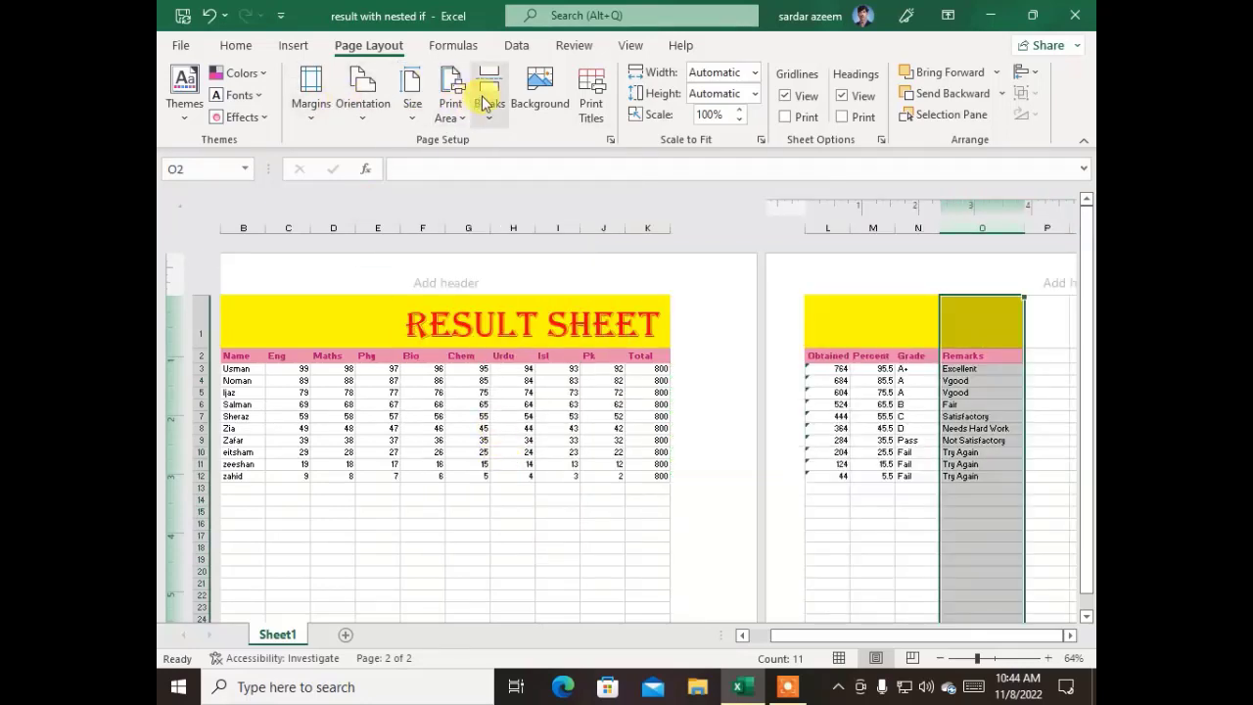
Insert a page break at cell F7 and check how it divides the result sheet
click(331, 416)
click(435, 417)
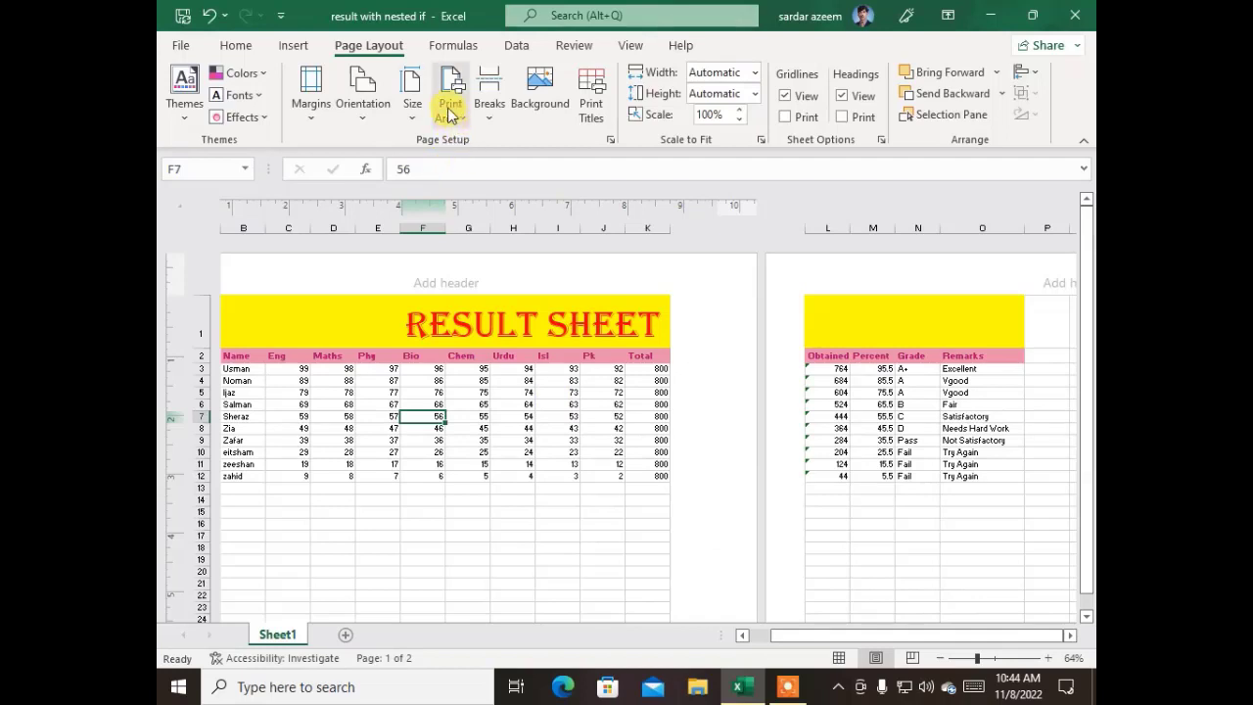
click(490, 105)
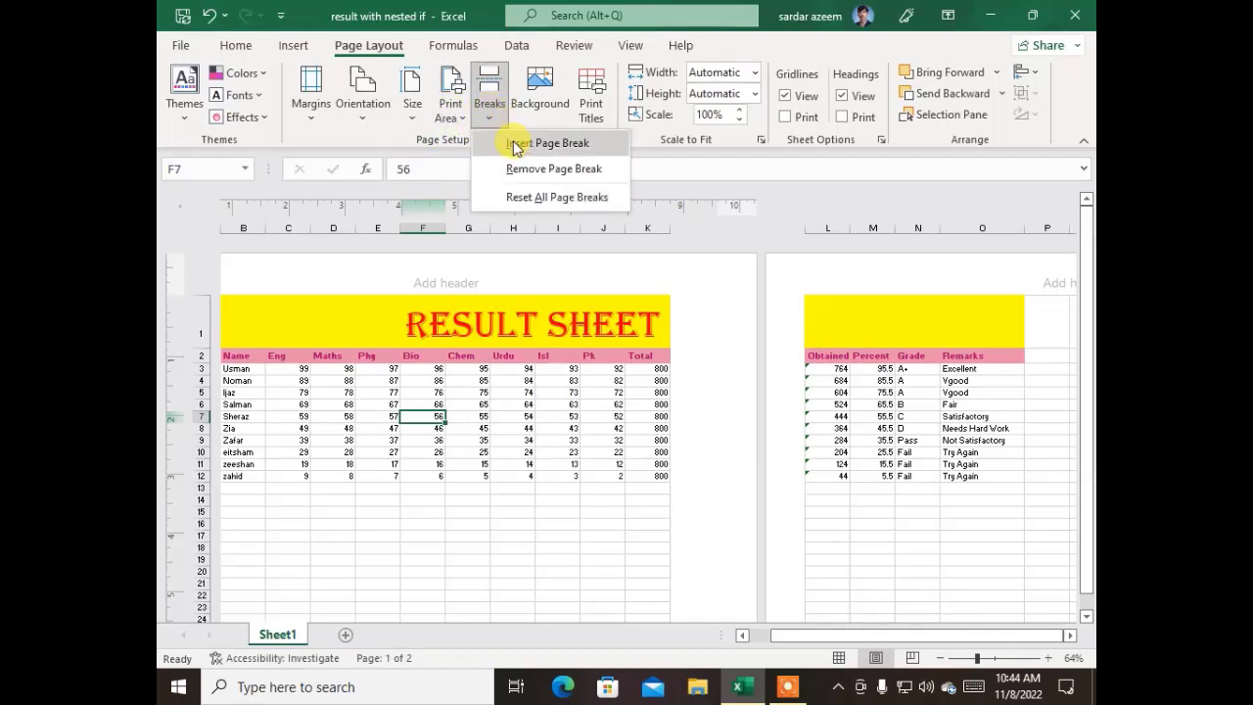
click(512, 142)
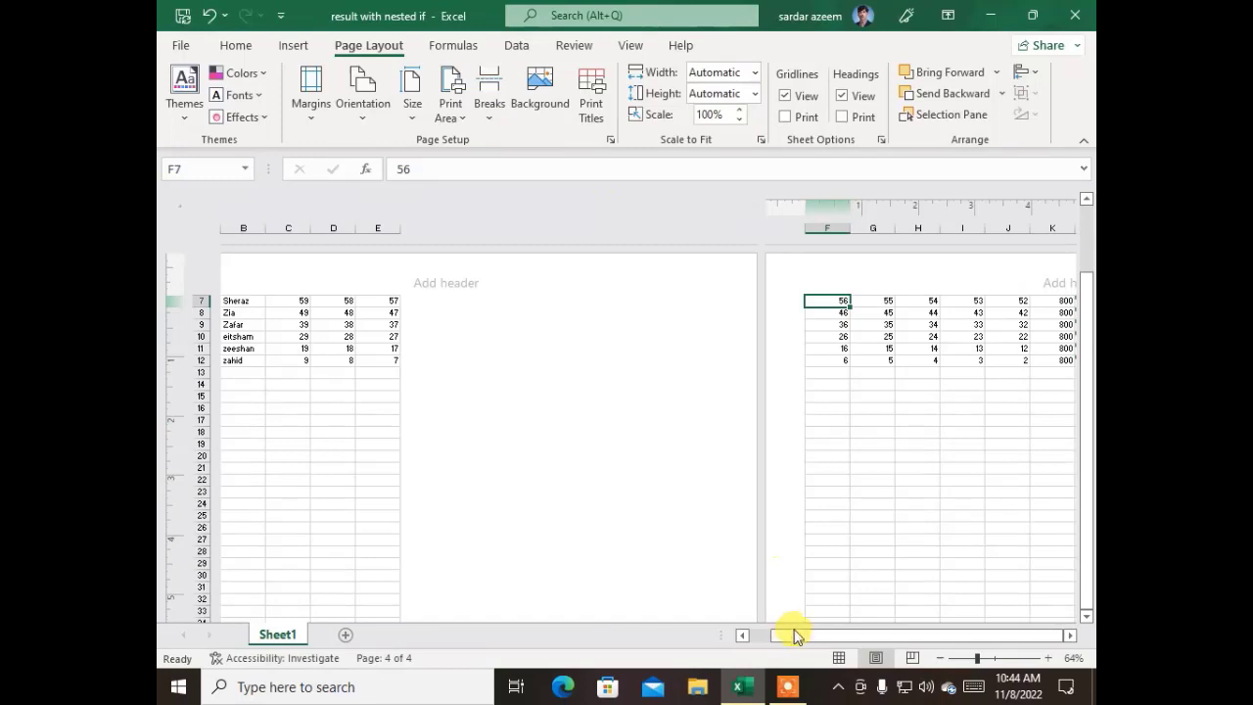
drag(797, 636, 774, 636)
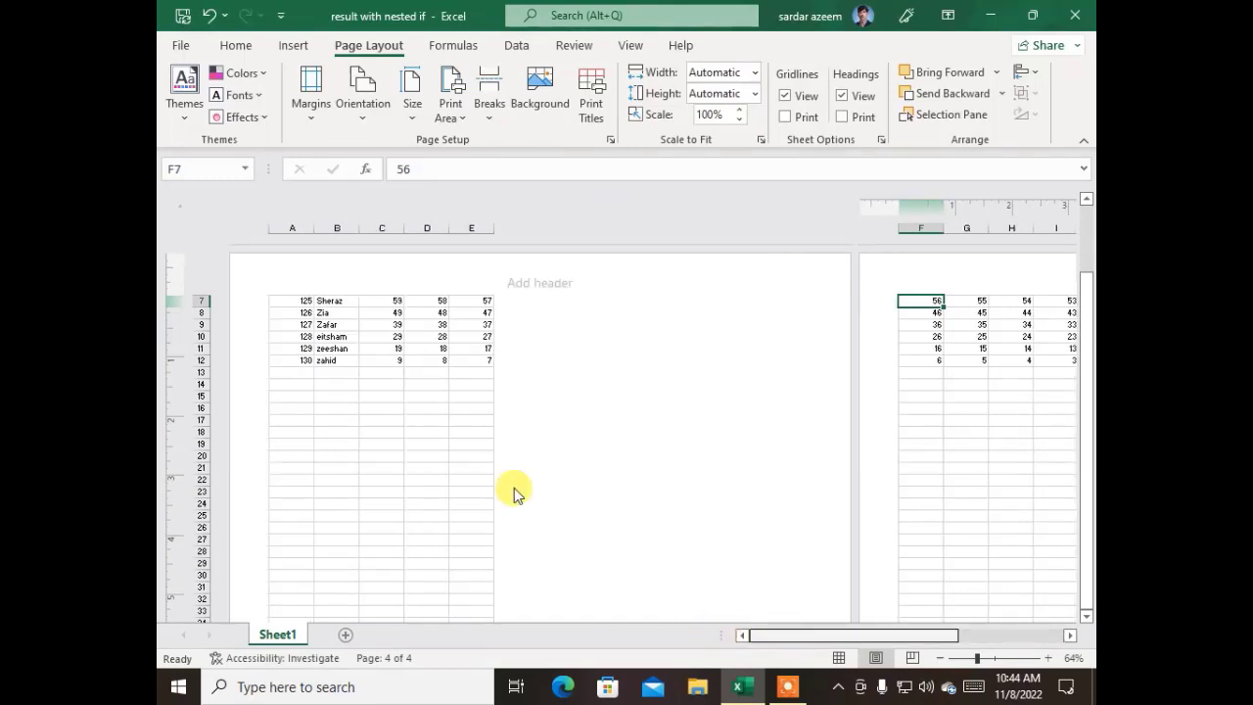
scroll(515, 457, up, 2)
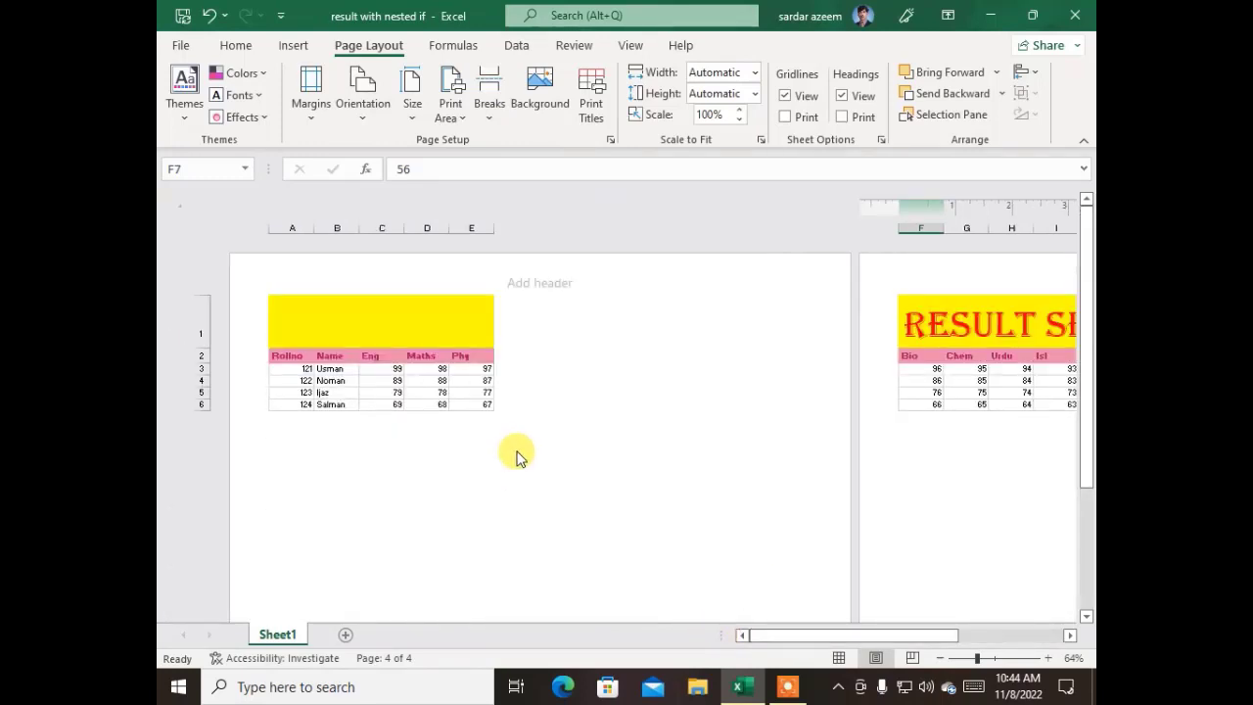
Remove the page break at cell F7
click(488, 105)
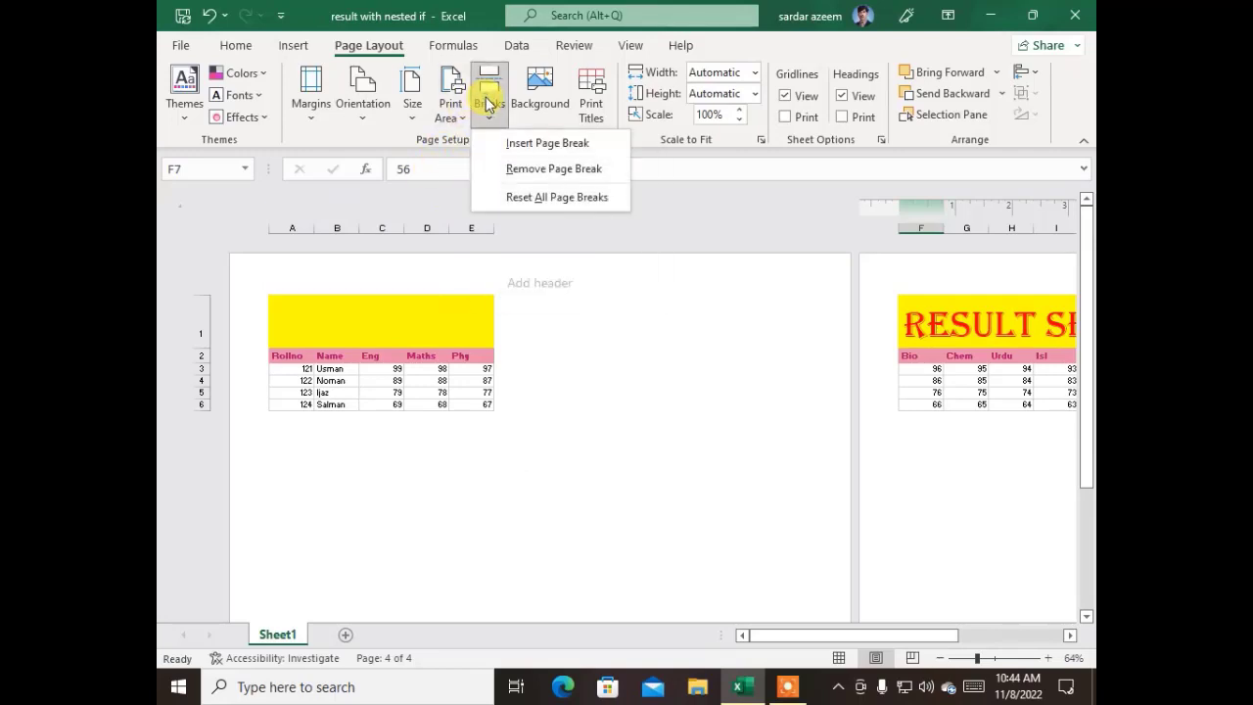
click(536, 176)
scroll(625, 389, up, 3)
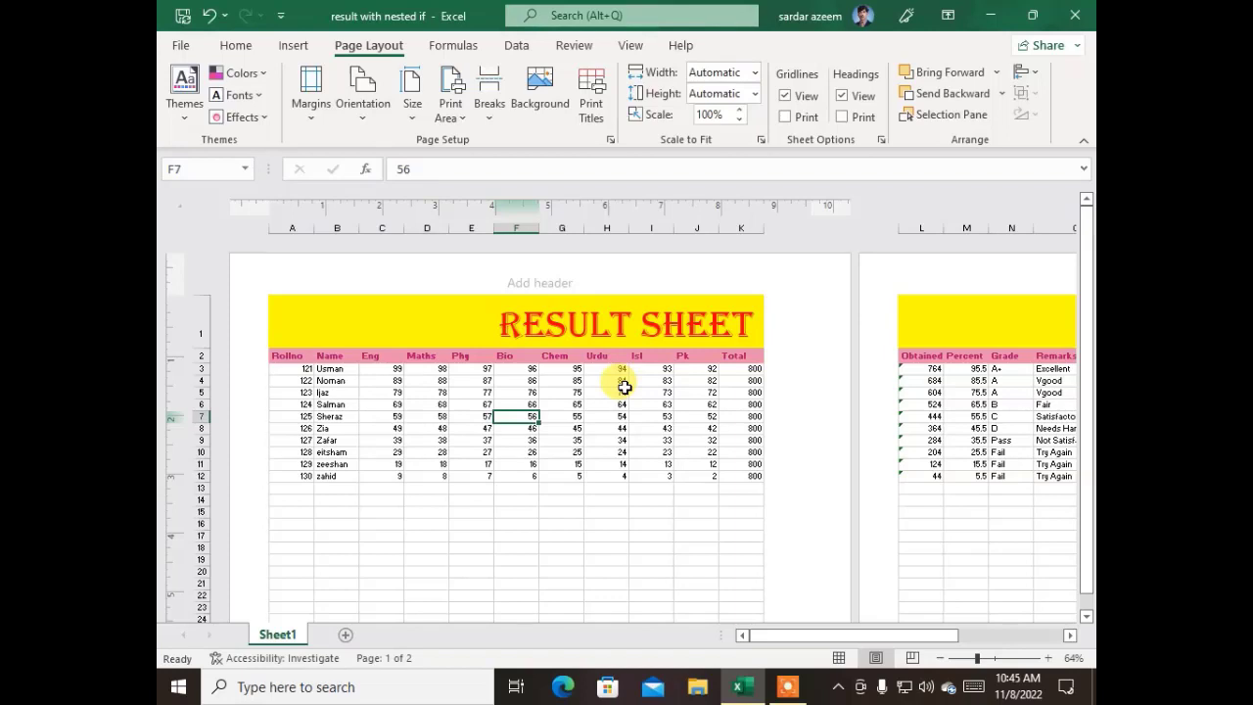
Set a picture from the Wallpapers folder on Local Disk (F:) as the sheet background
click(547, 106)
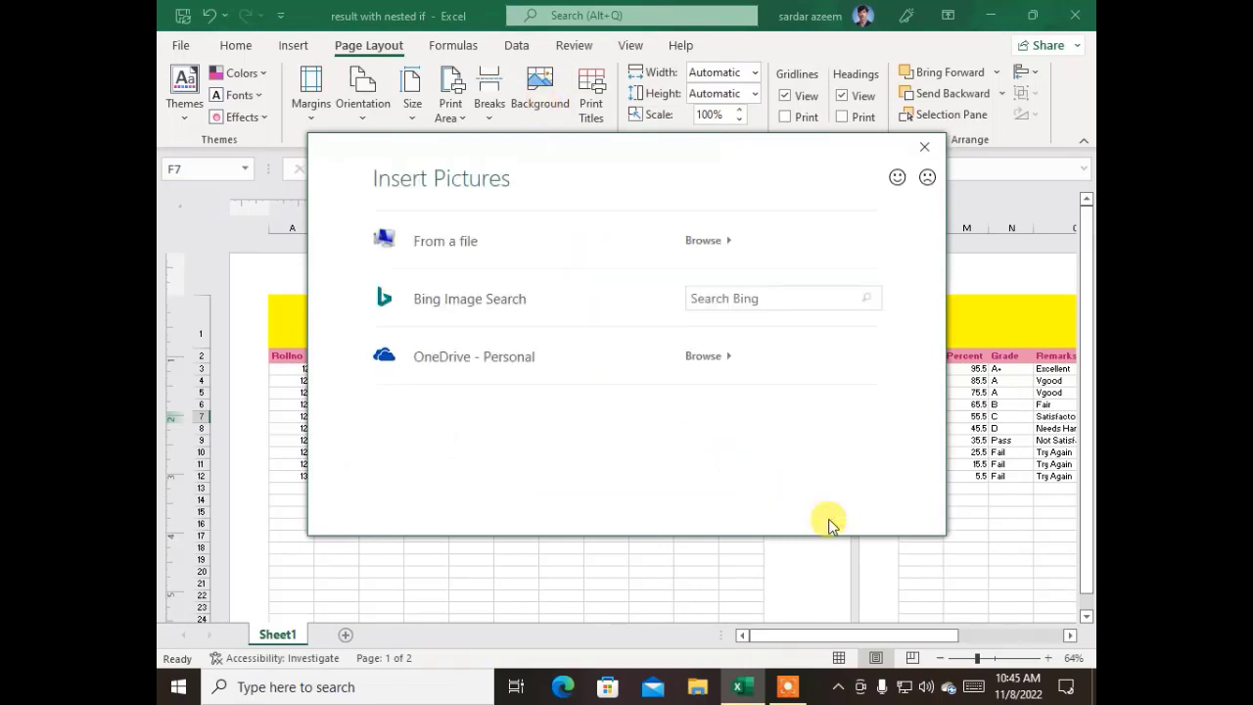
key(Escape)
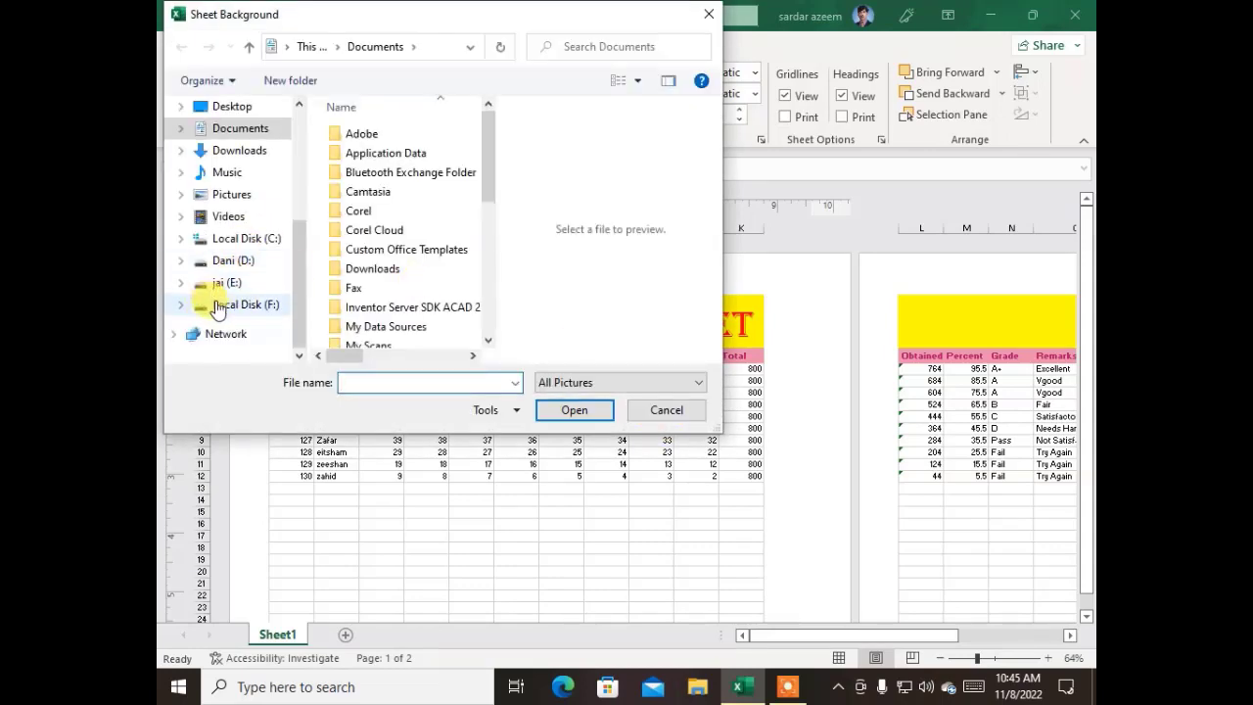
click(218, 307)
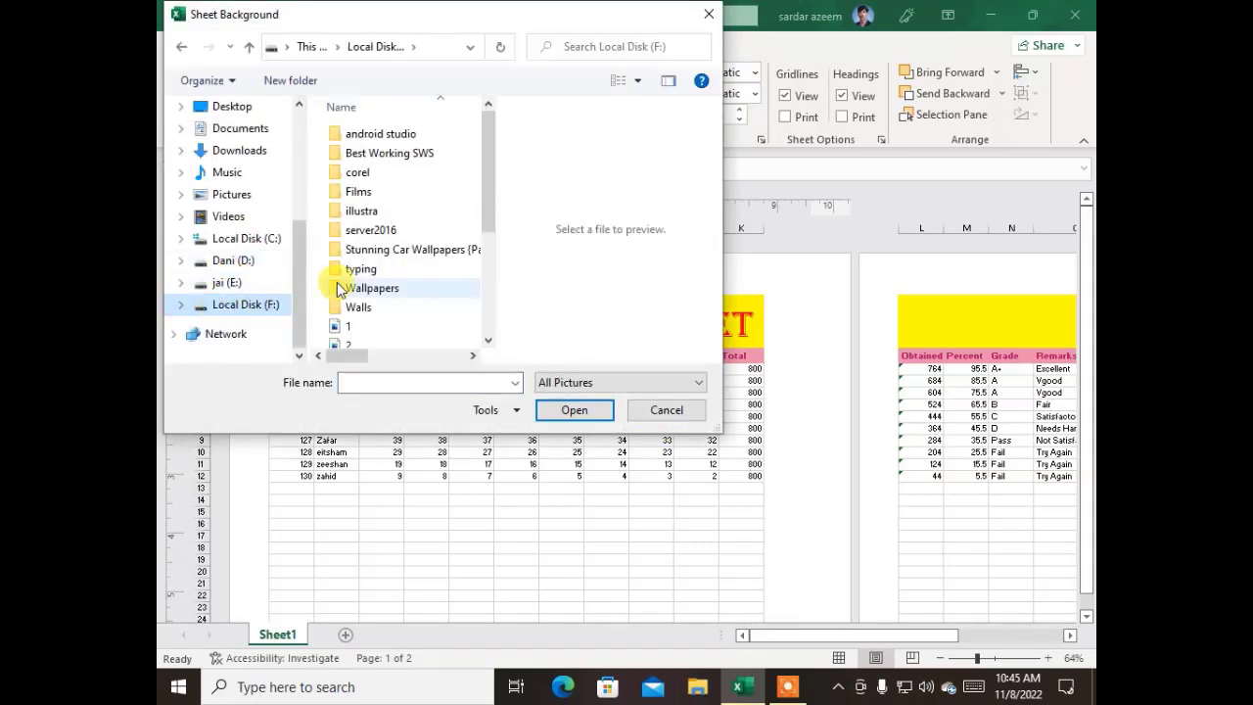
double_click(338, 288)
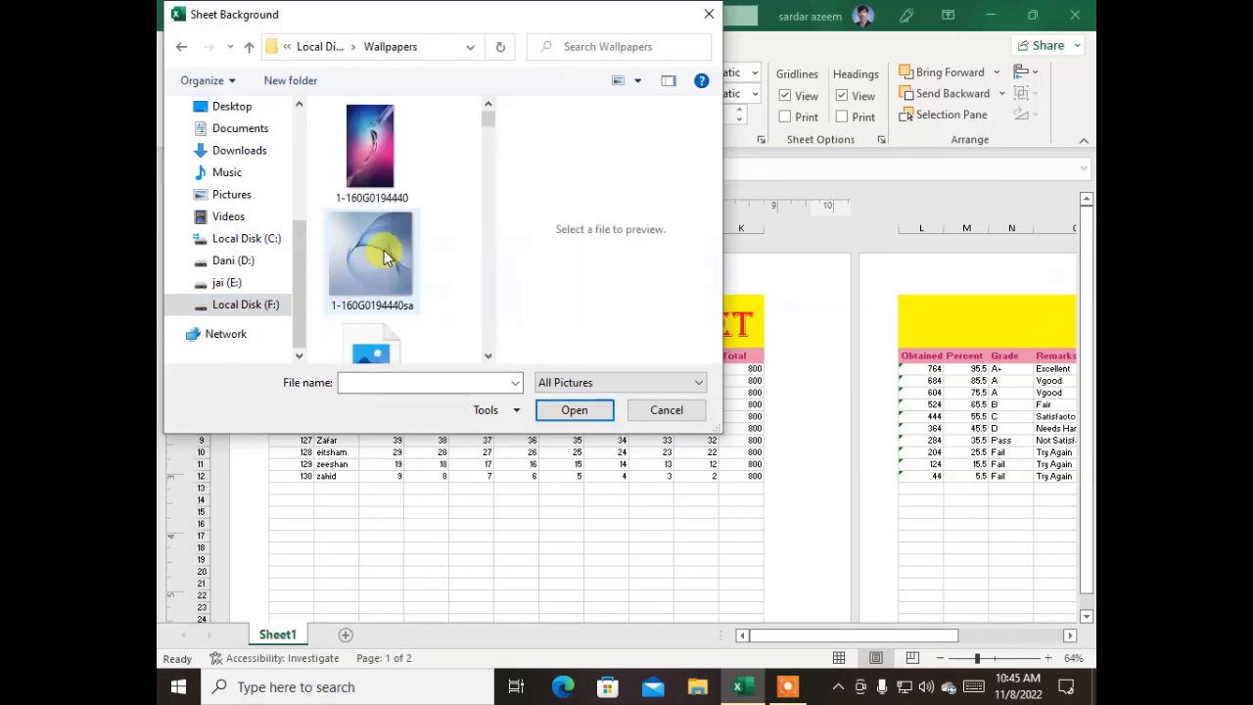
double_click(384, 250)
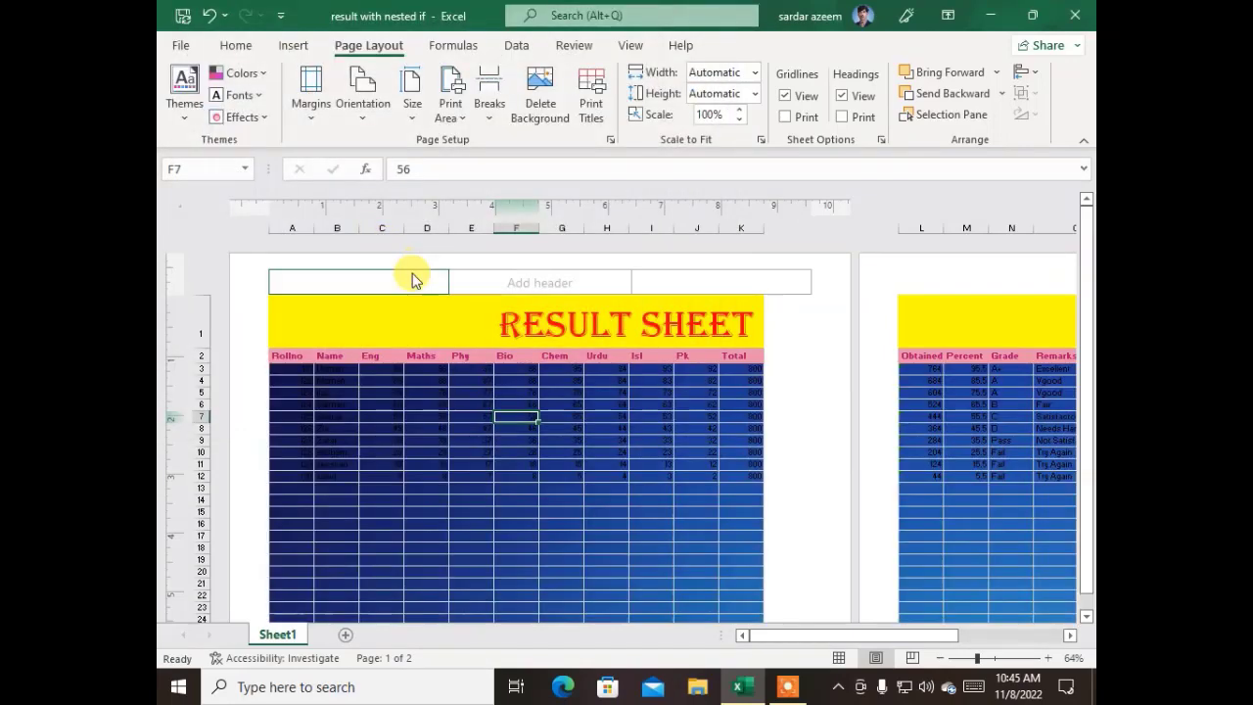
Look over the background picture along the pages and delete it from the sheet
scroll(504, 416, down, 15)
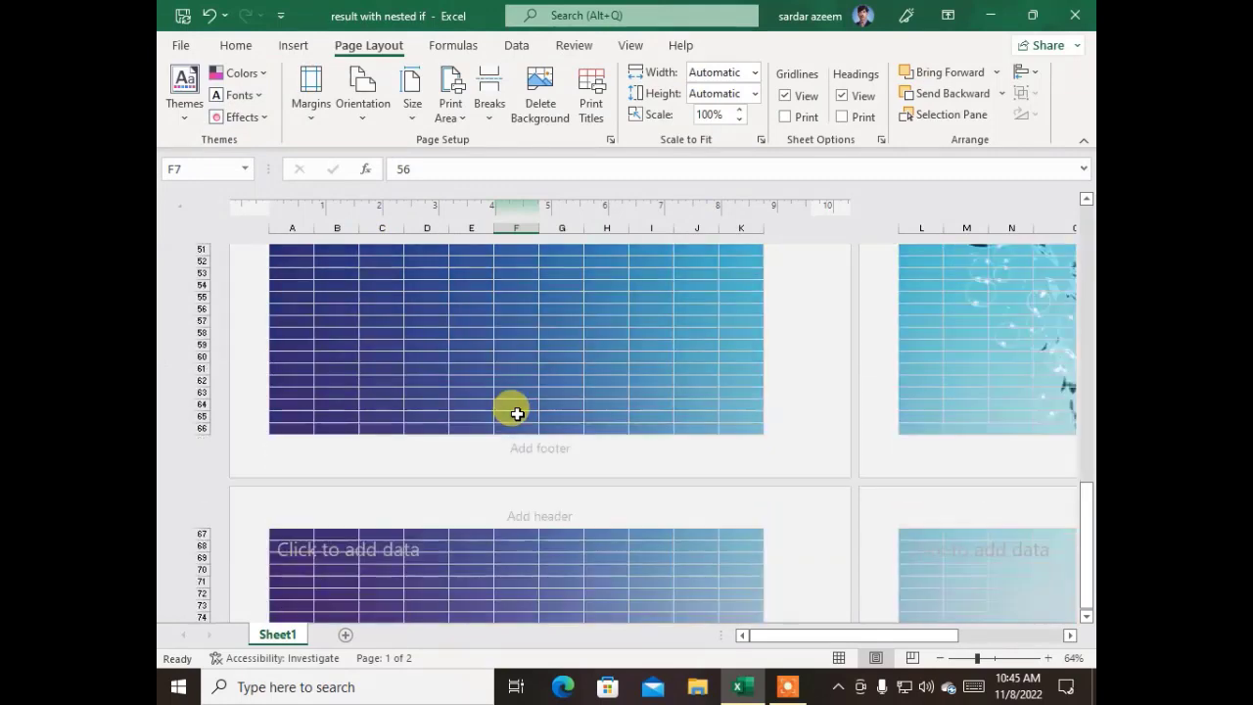
scroll(517, 413, up, 15)
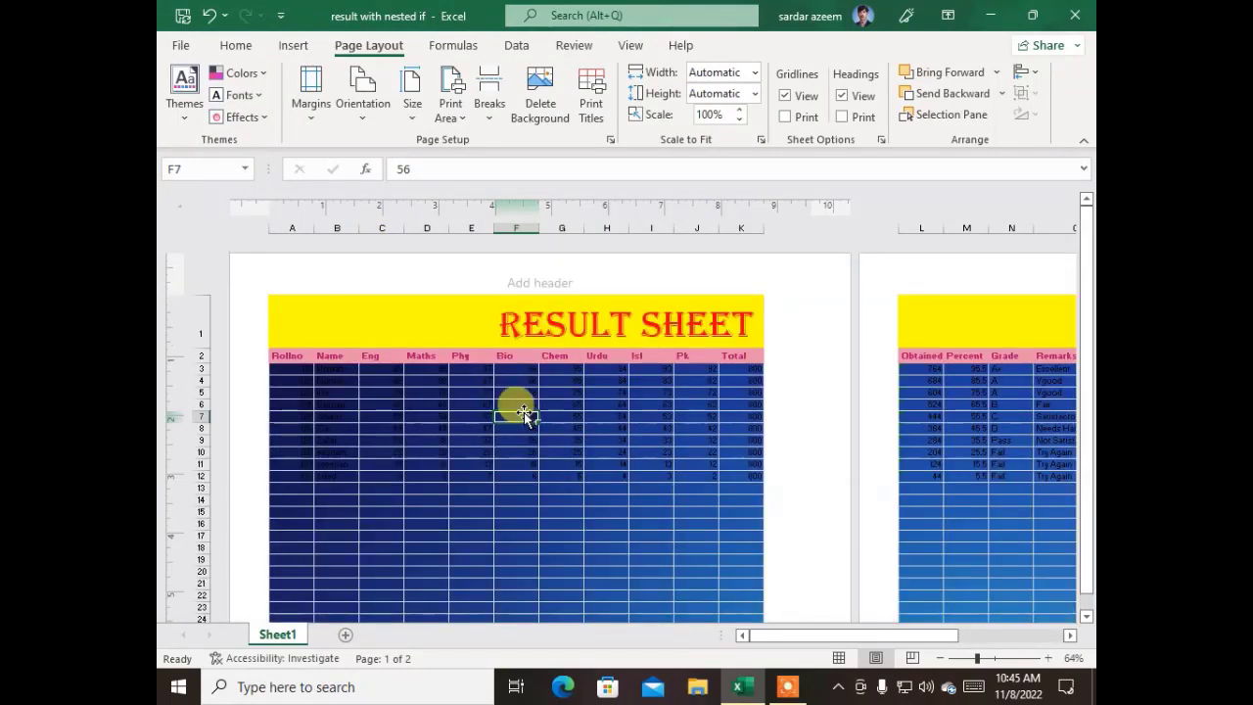
click(533, 98)
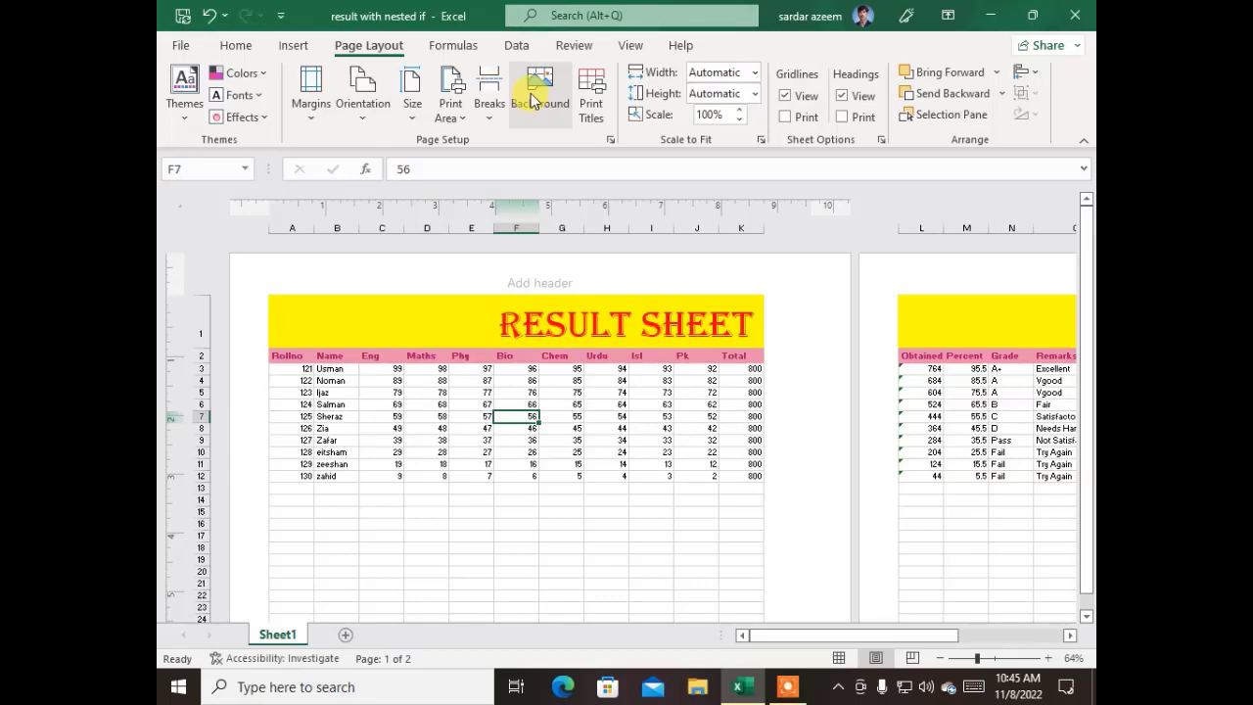
View the print titles settings in Page Setup and close the dialog without changing anything
click(591, 107)
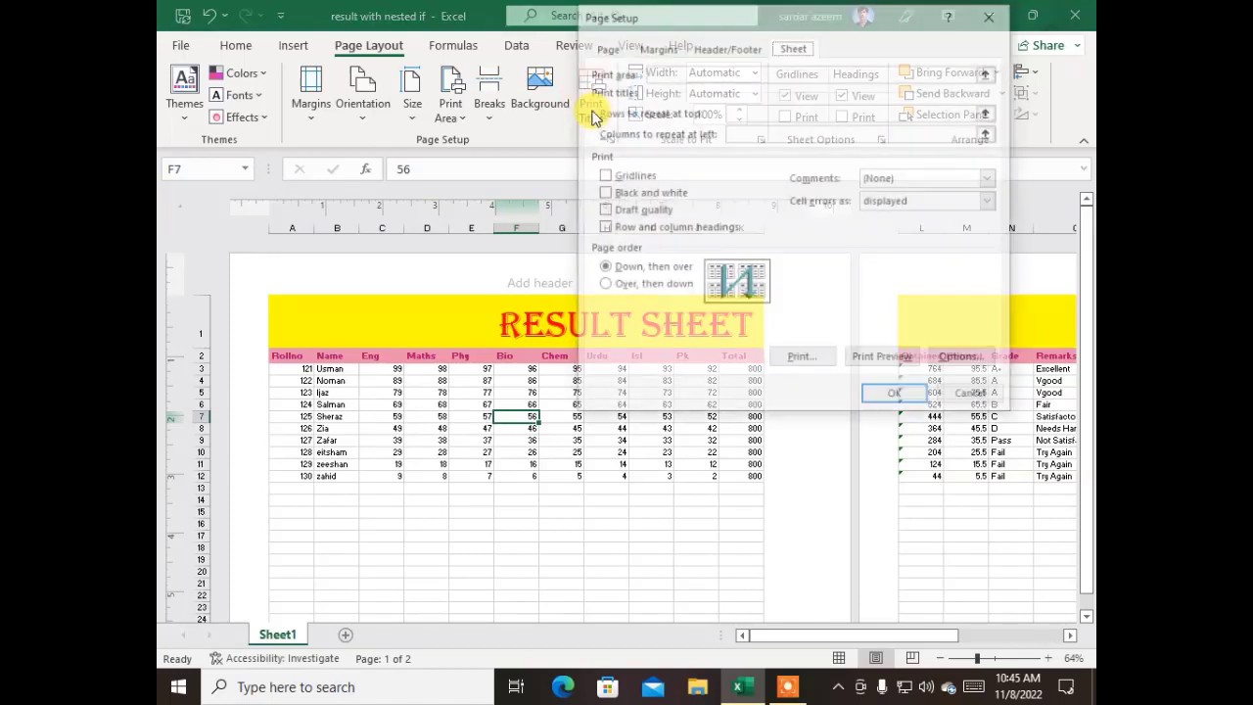
click(897, 398)
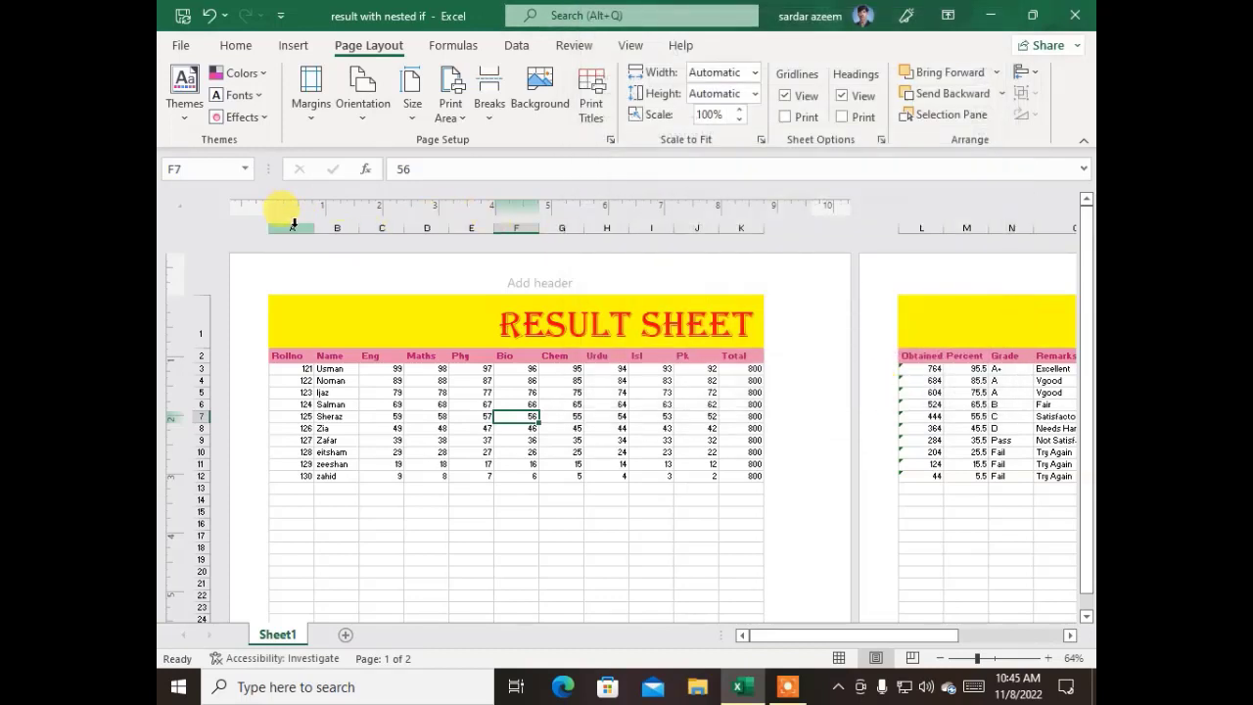
drag(290, 225, 719, 228)
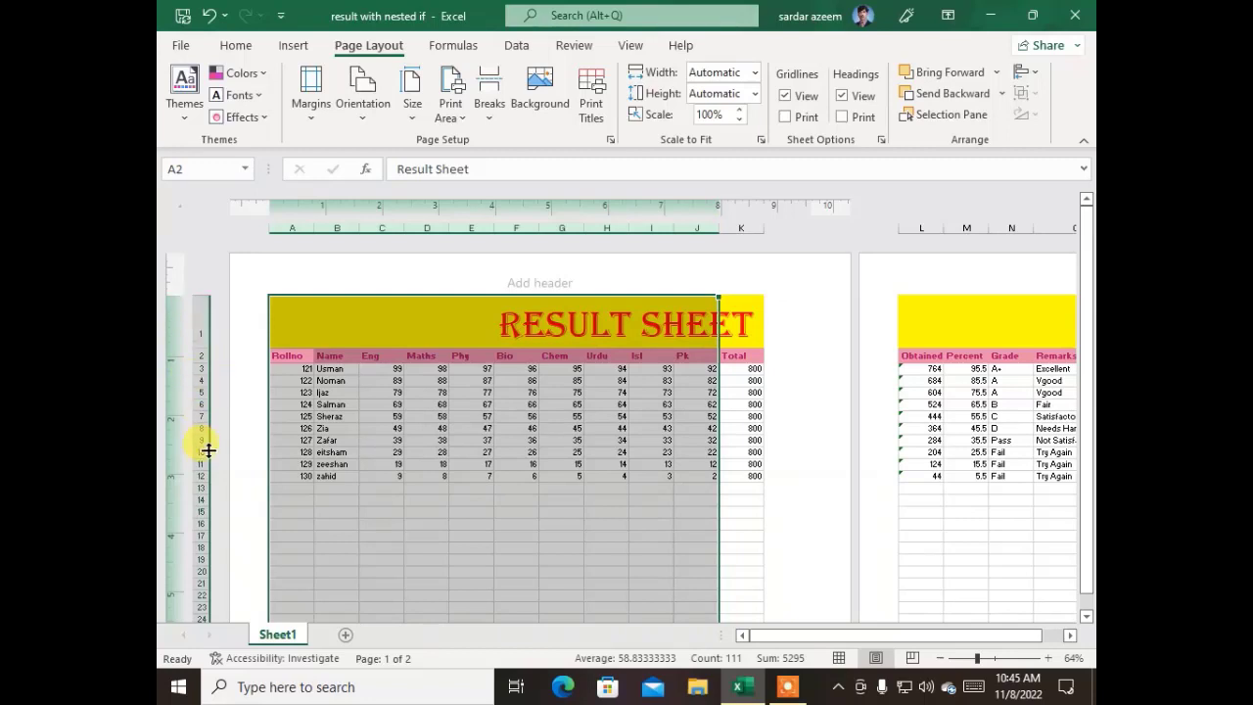
click(366, 333)
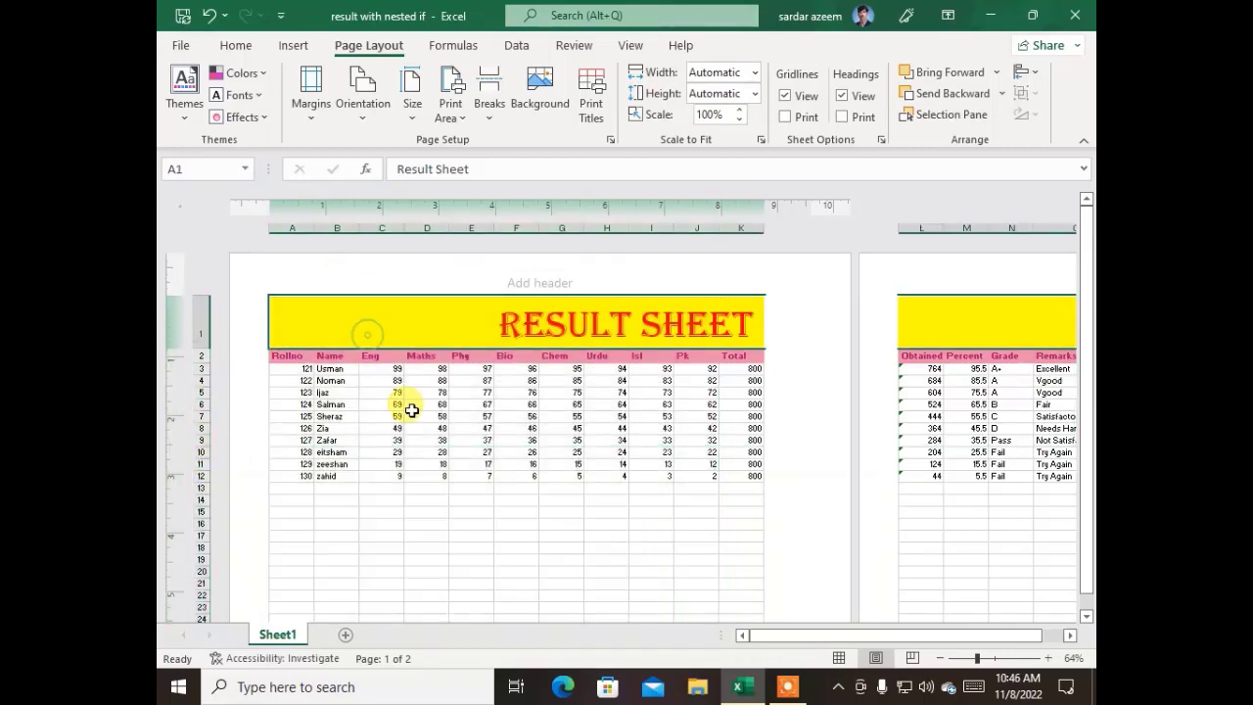
click(411, 415)
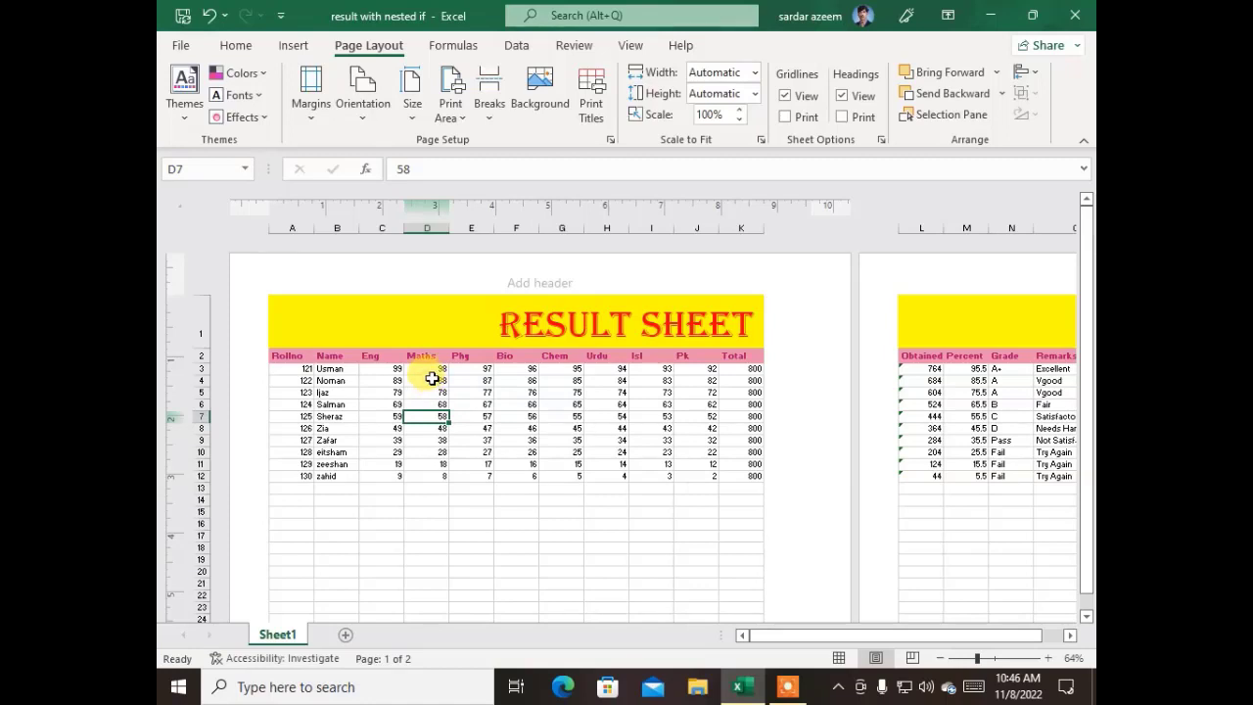
click(383, 118)
click(364, 200)
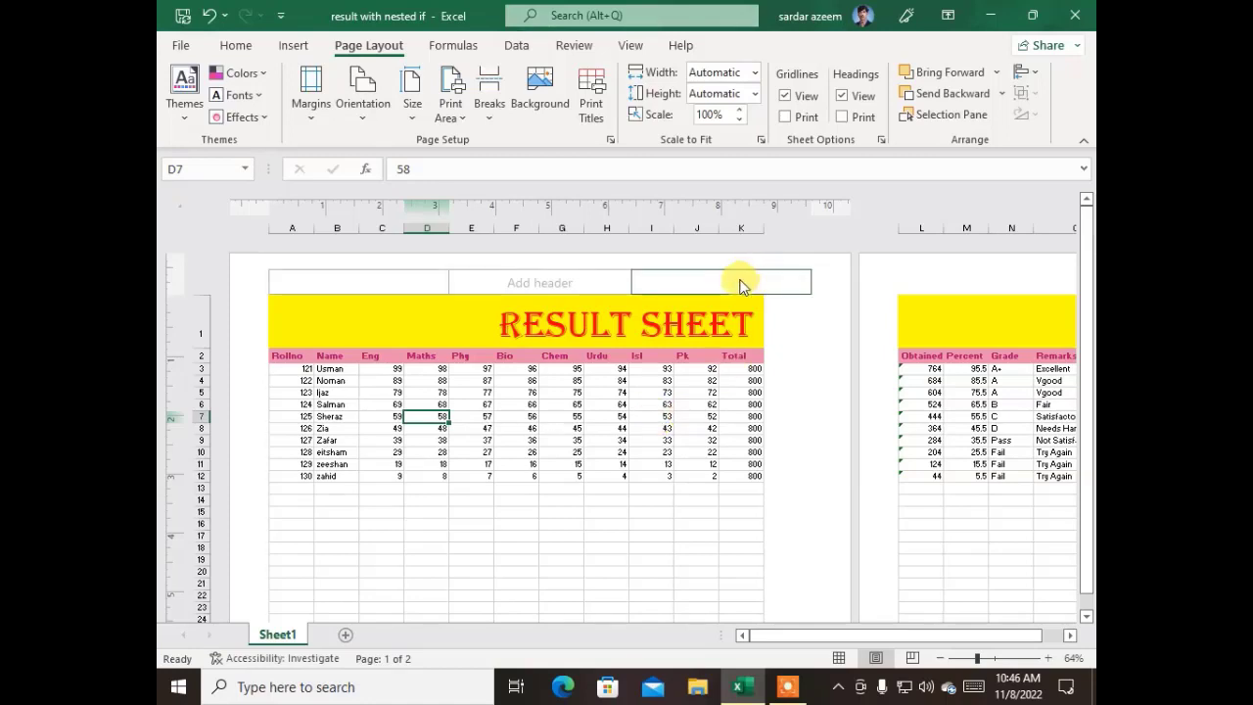
Set the print scale of the result sheet to 80% and check which columns still fall on the second page
click(728, 118)
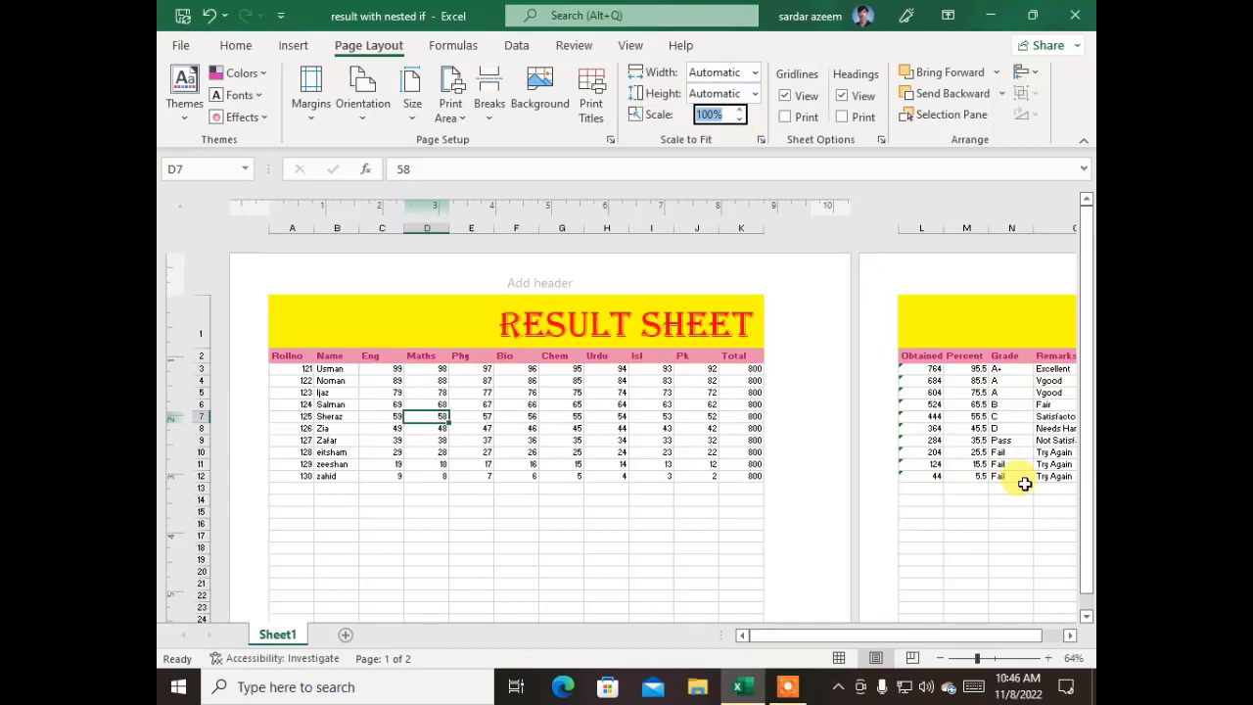
text(80)
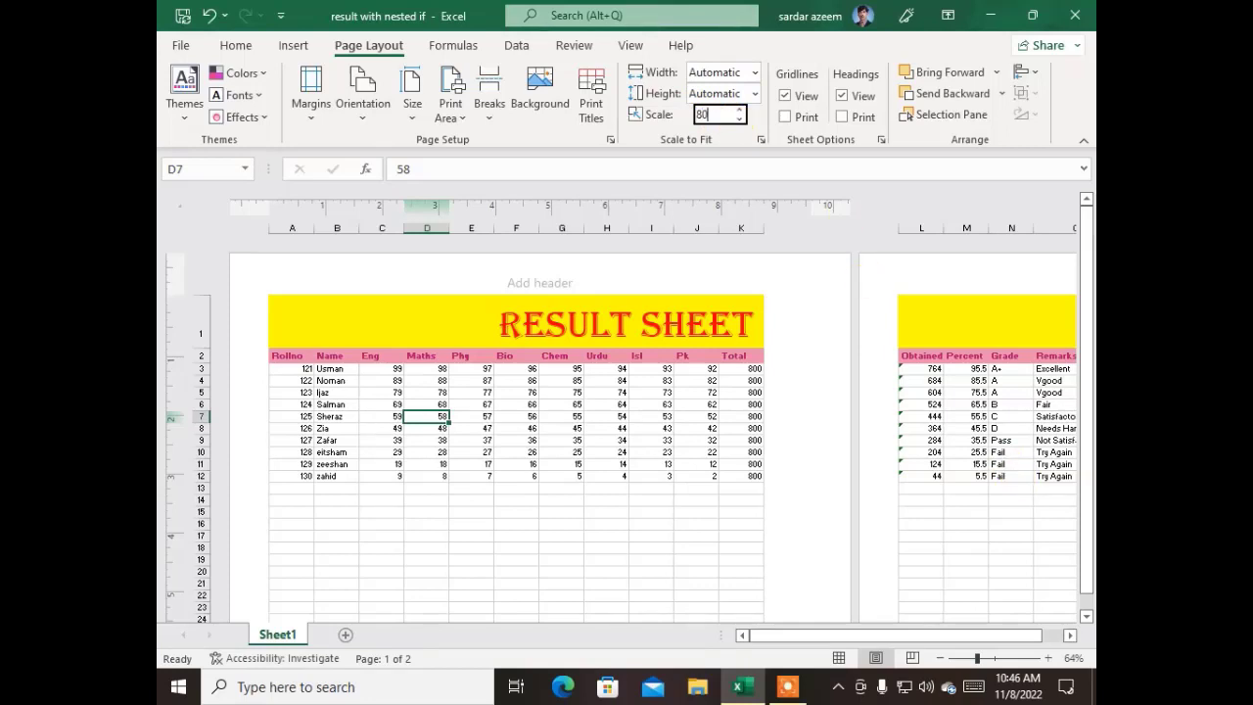
key(Return)
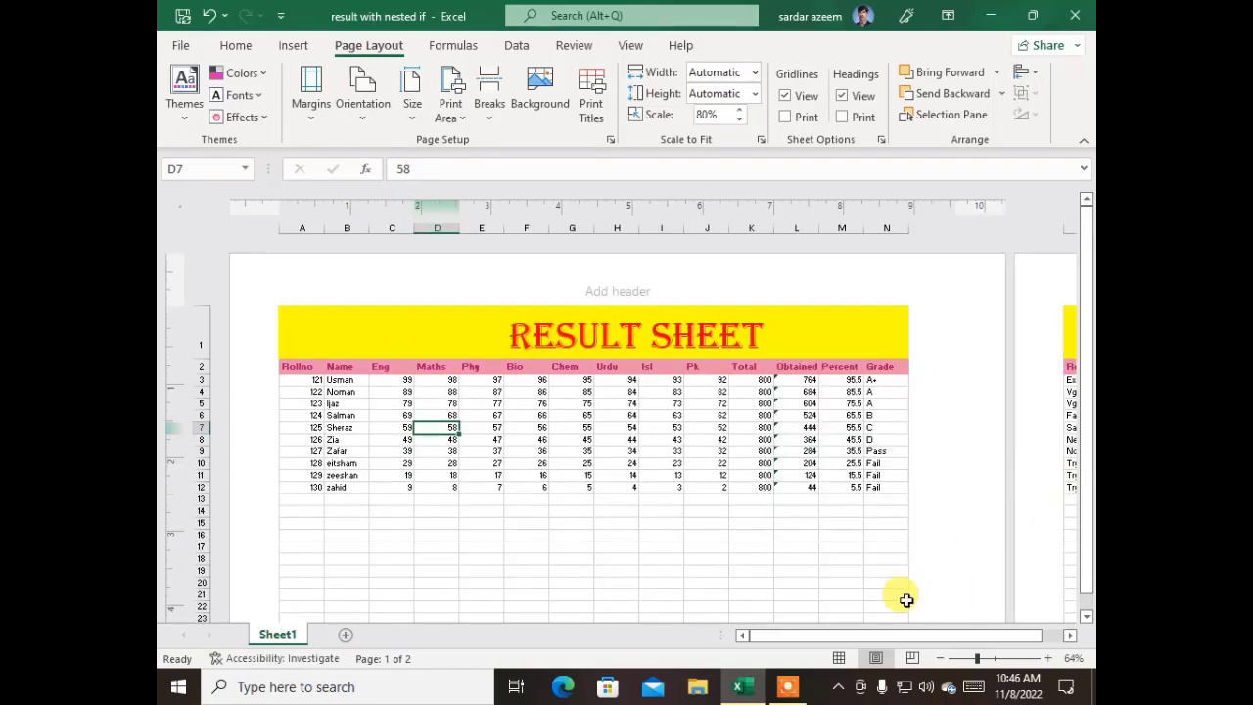
drag(892, 633, 966, 636)
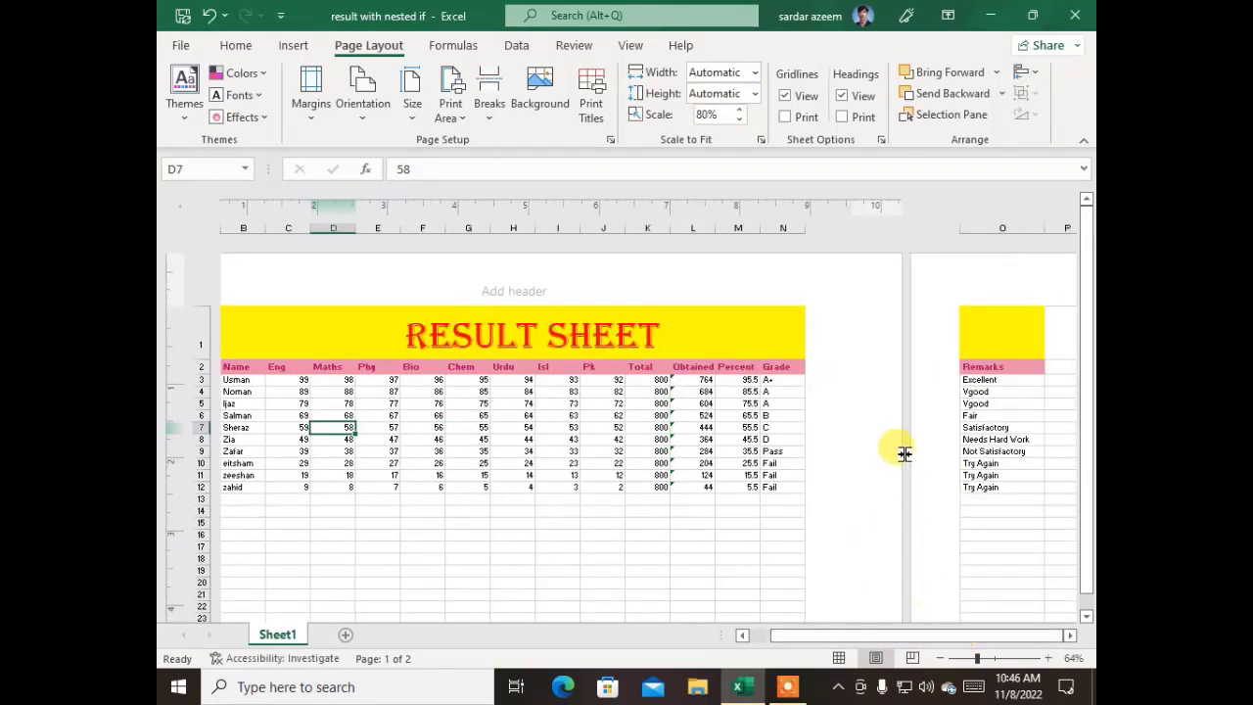
Reduce the print scale of the result sheet to 76%
click(722, 116)
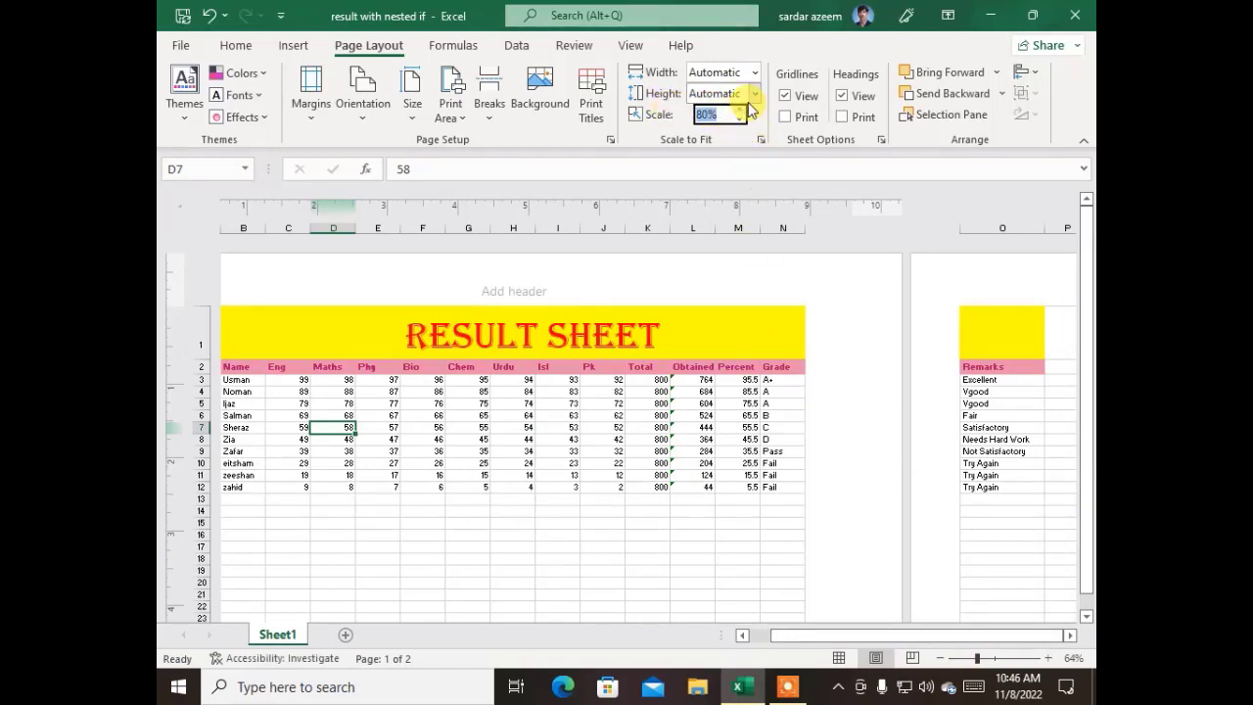
text(76)
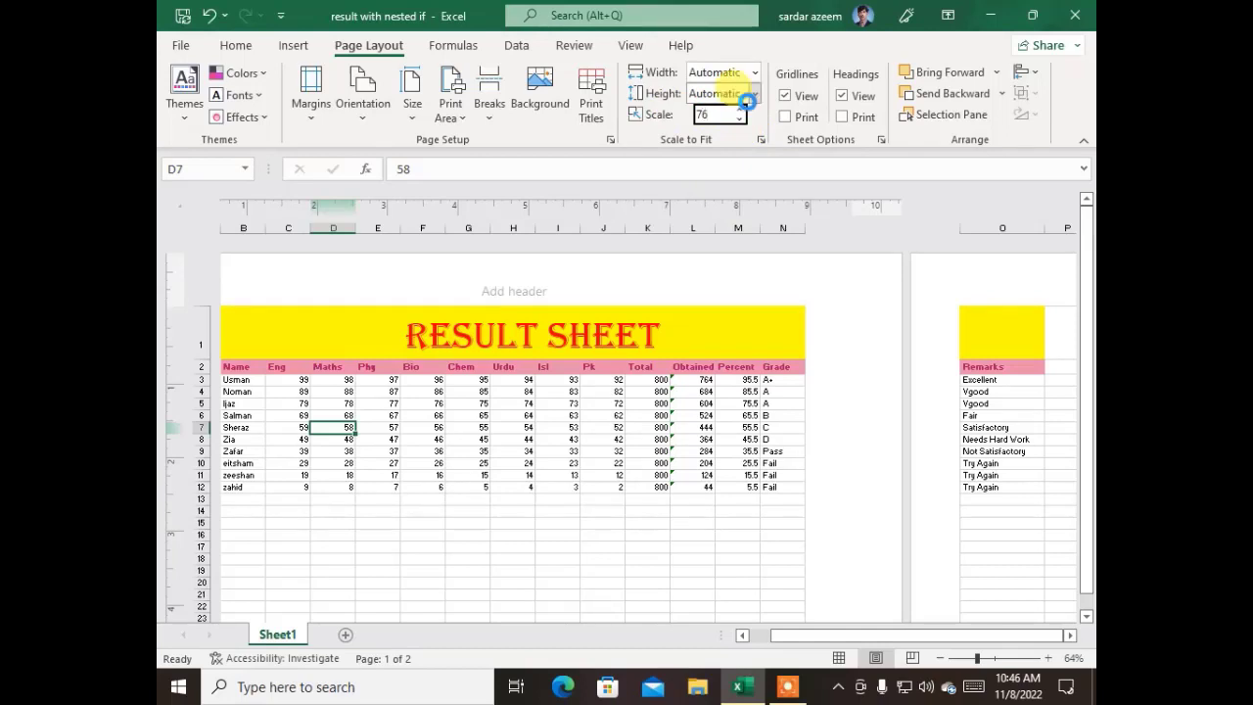
key(Return)
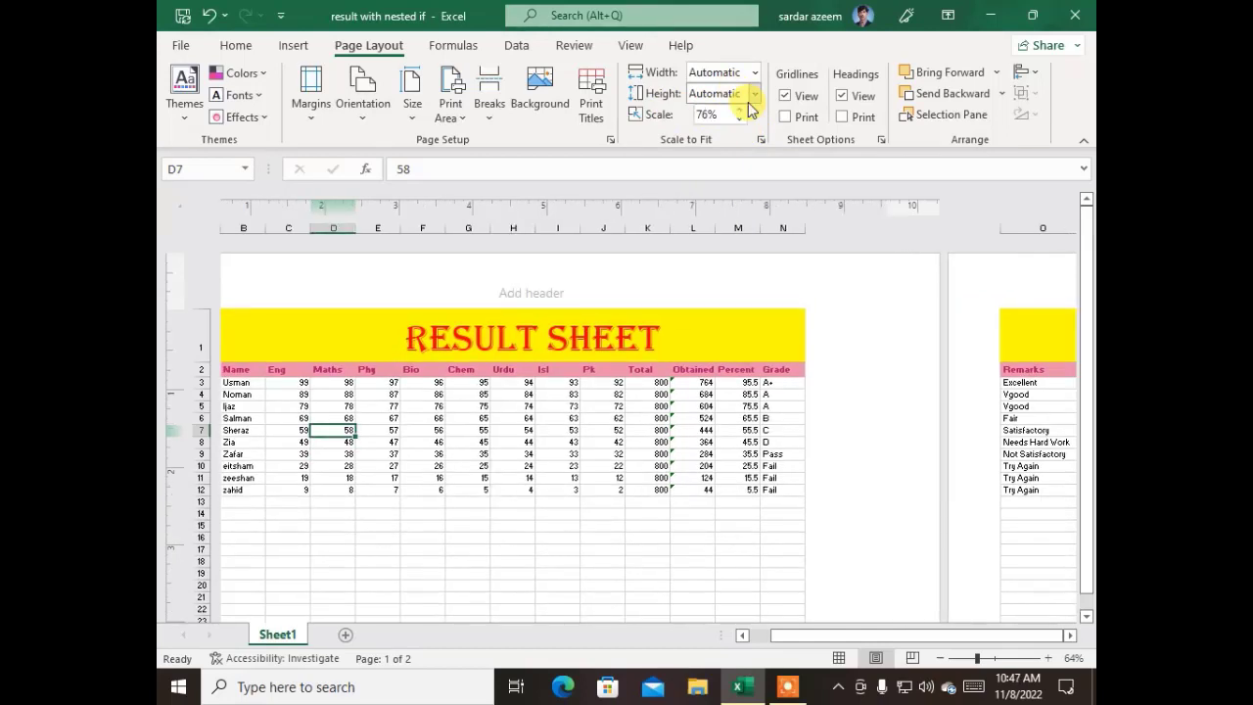
Set the sheet's print scale to 70% and look over the whole table from Rollno to Remarks
click(702, 115)
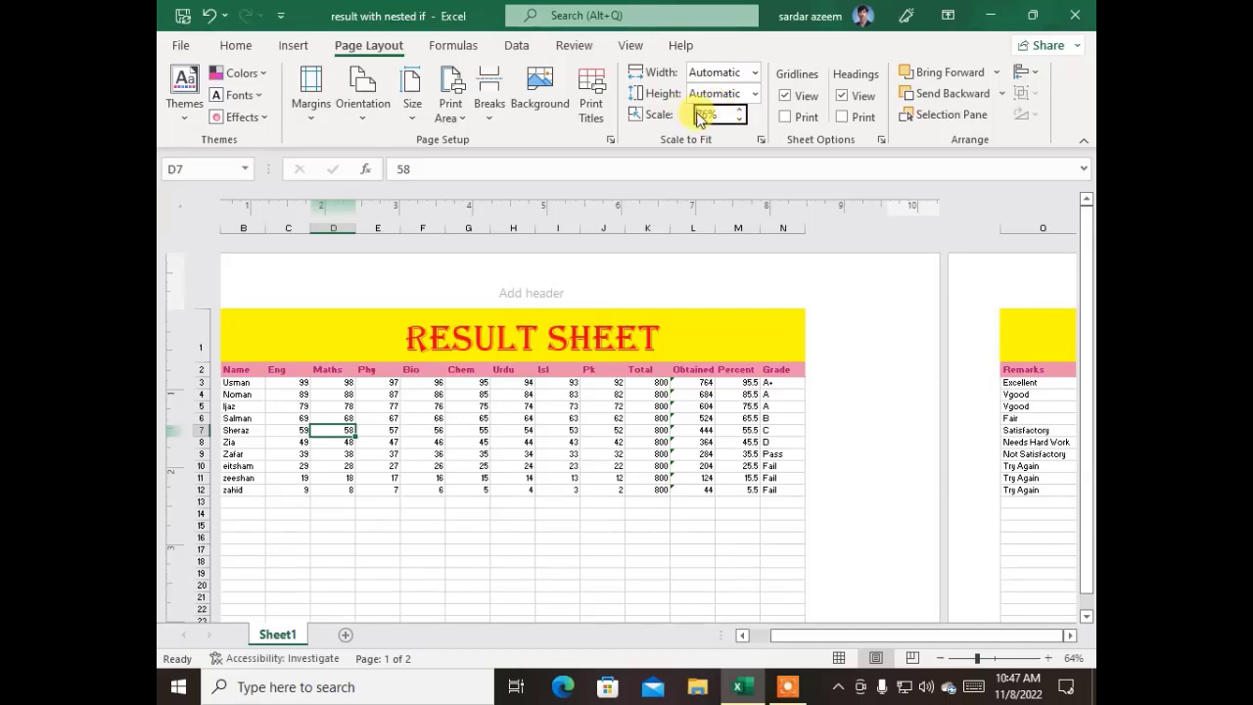
text(70)
click(726, 118)
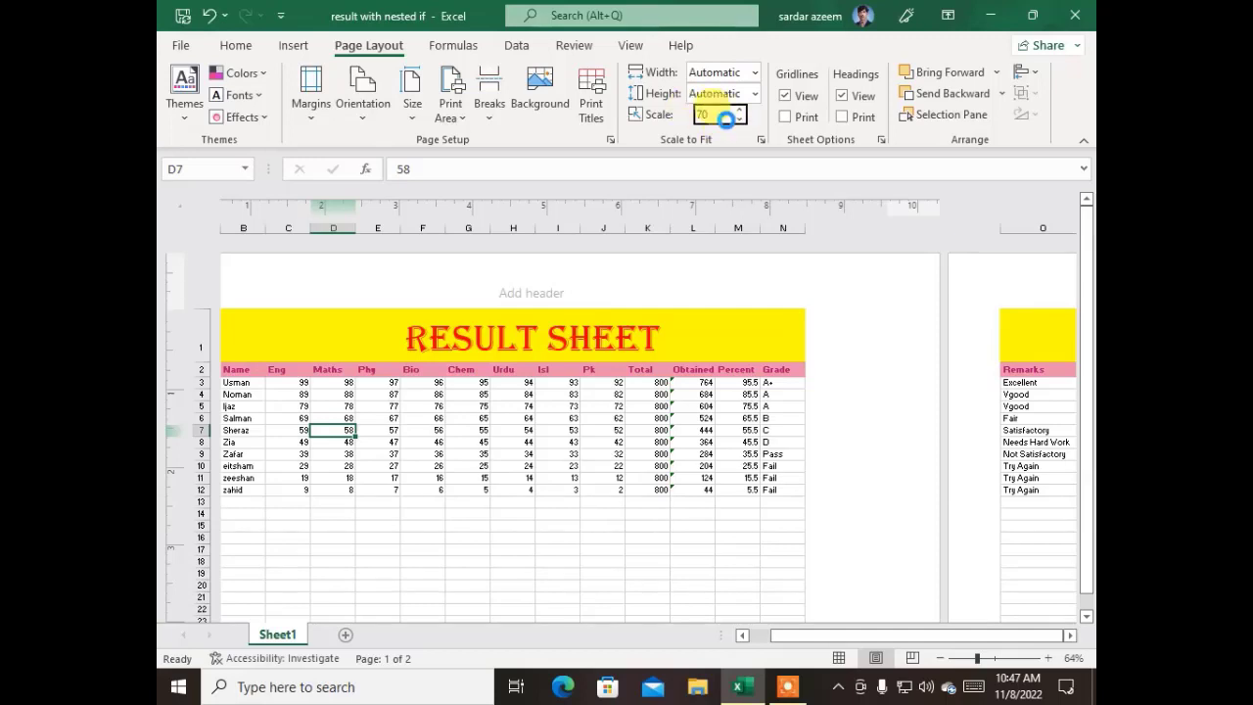
key(Return)
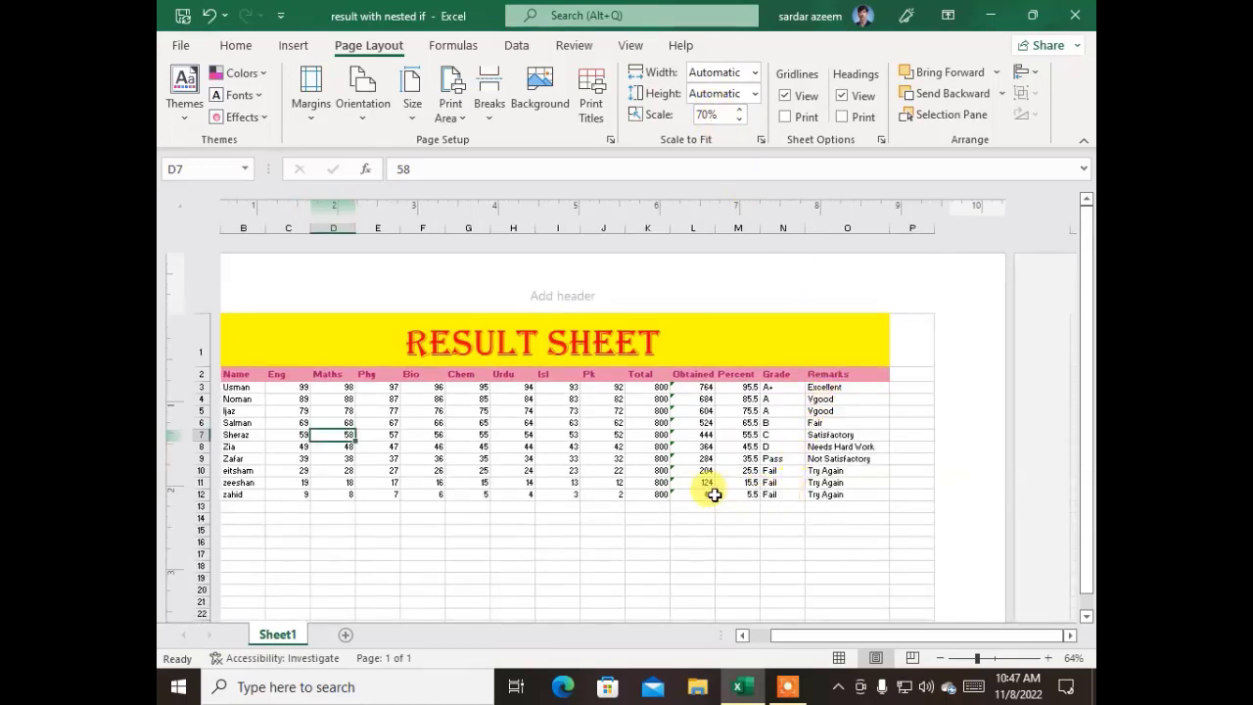
drag(792, 638, 754, 638)
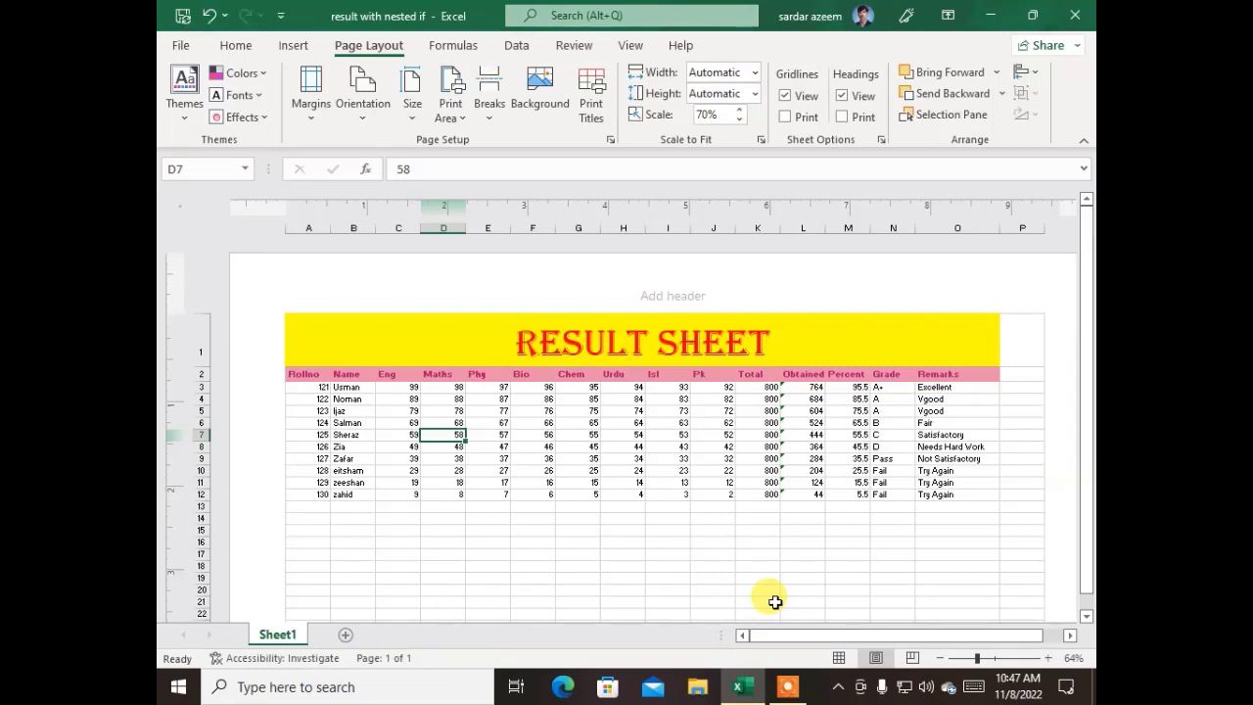
Return the sheet's print scale to 100%
click(733, 118)
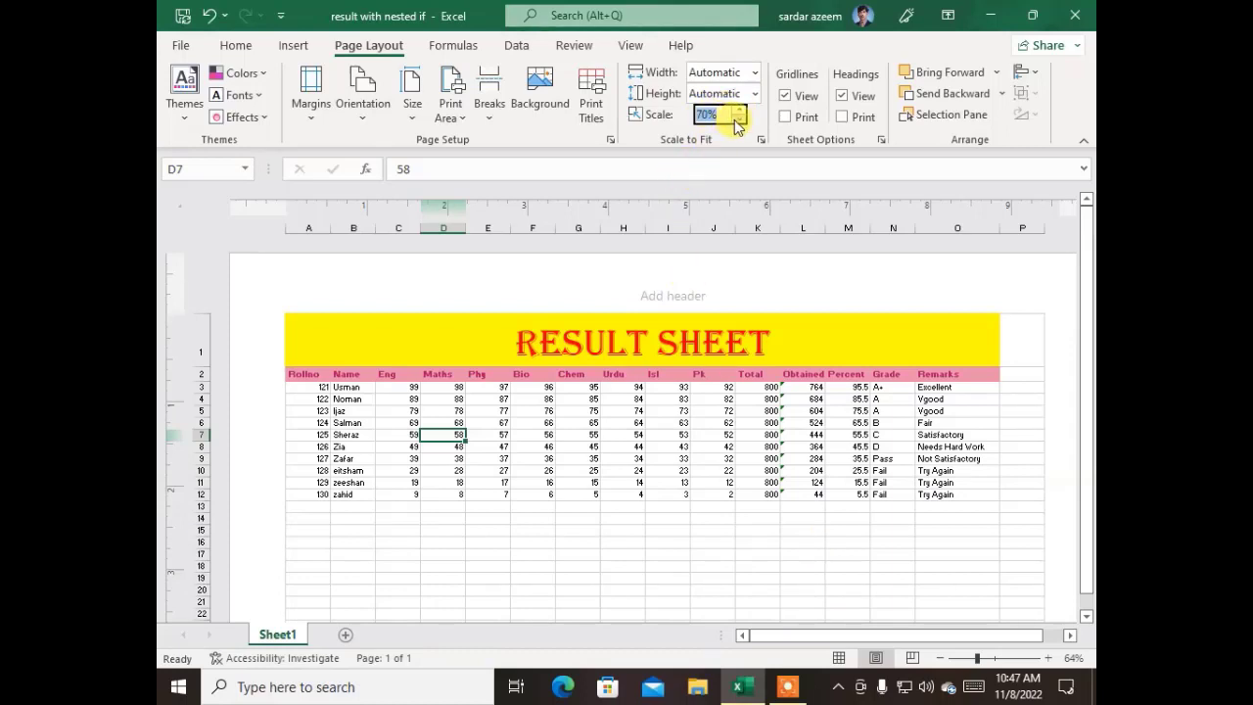
text(100)
key(Return)
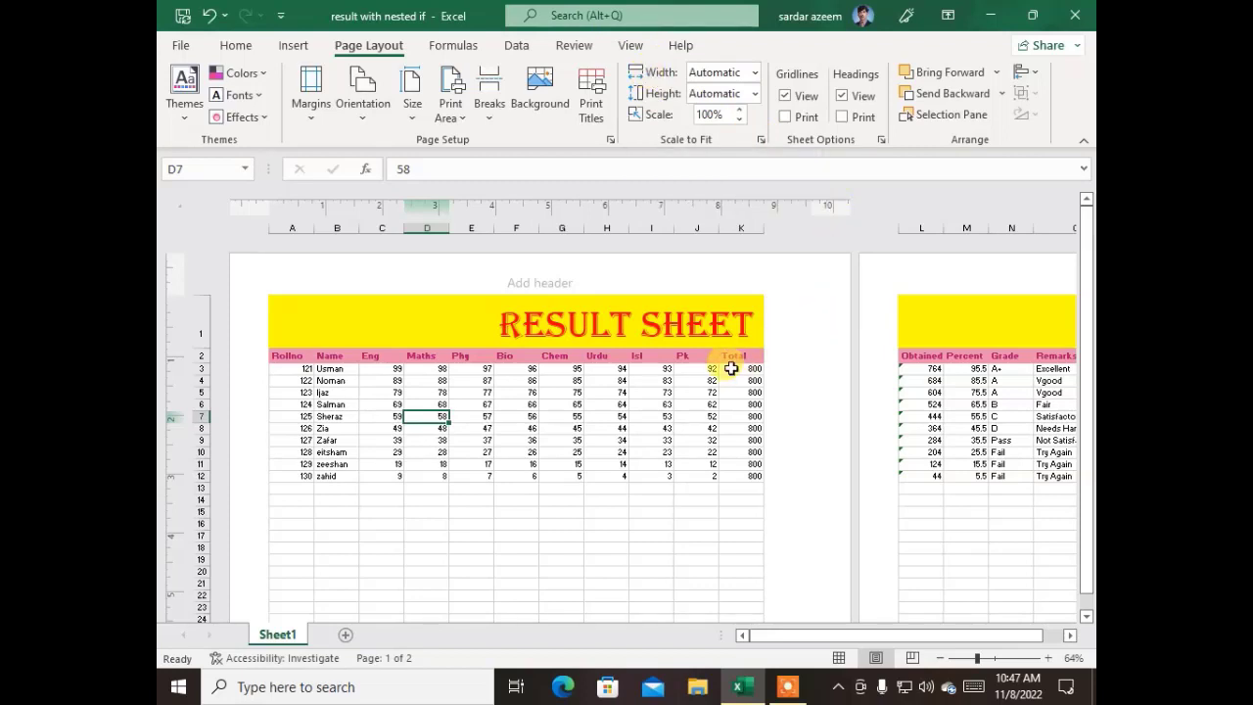
Fit the printout's width to 1 page and look through the rows down to the page's end
click(755, 75)
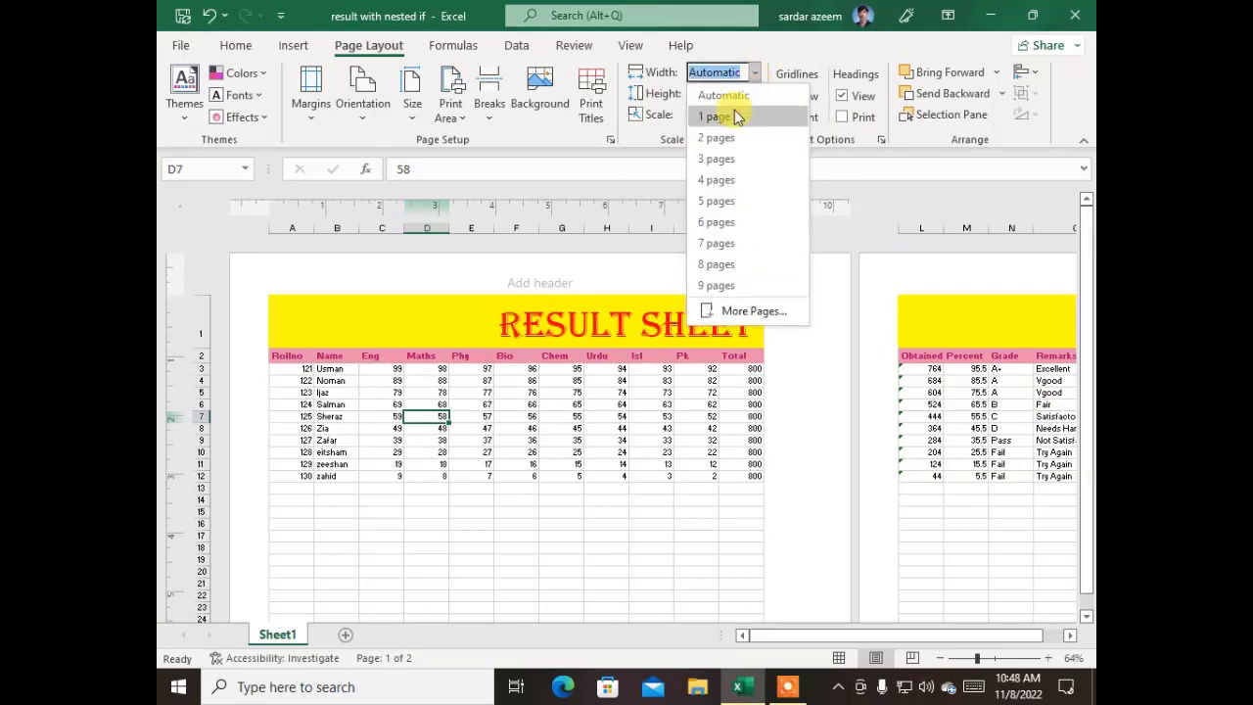
click(736, 116)
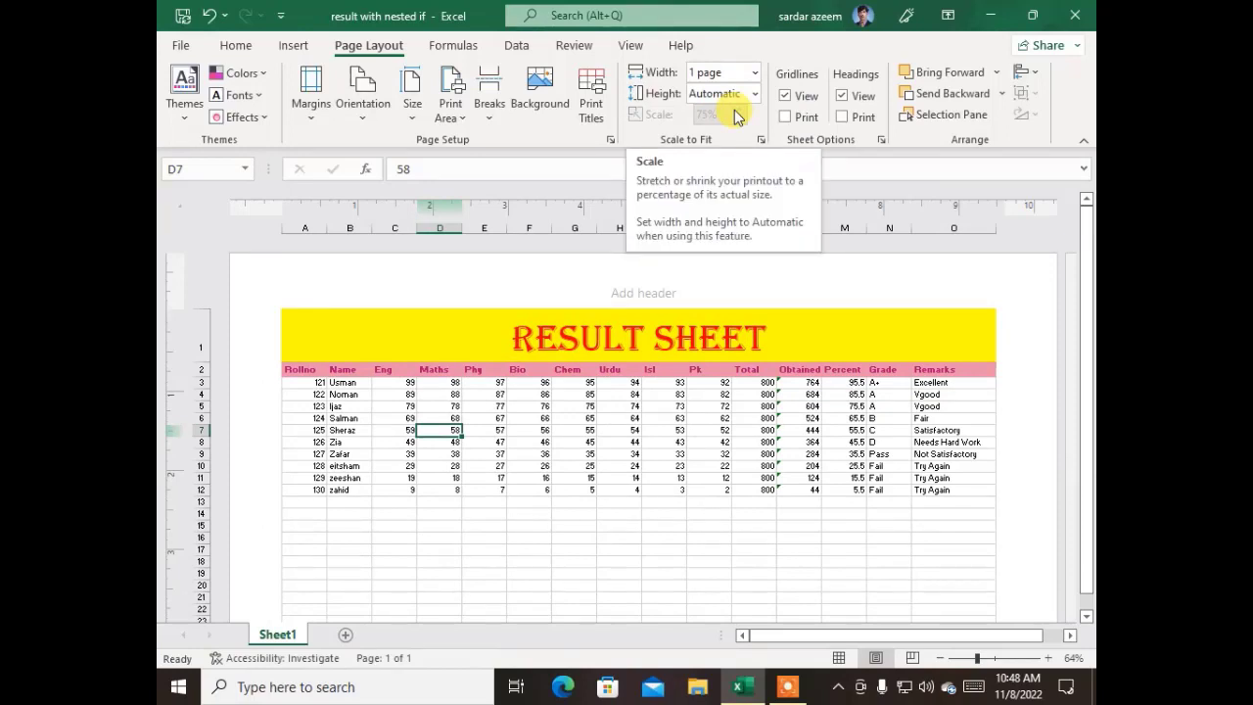
scroll(691, 394, down, 5)
scroll(690, 393, up, 5)
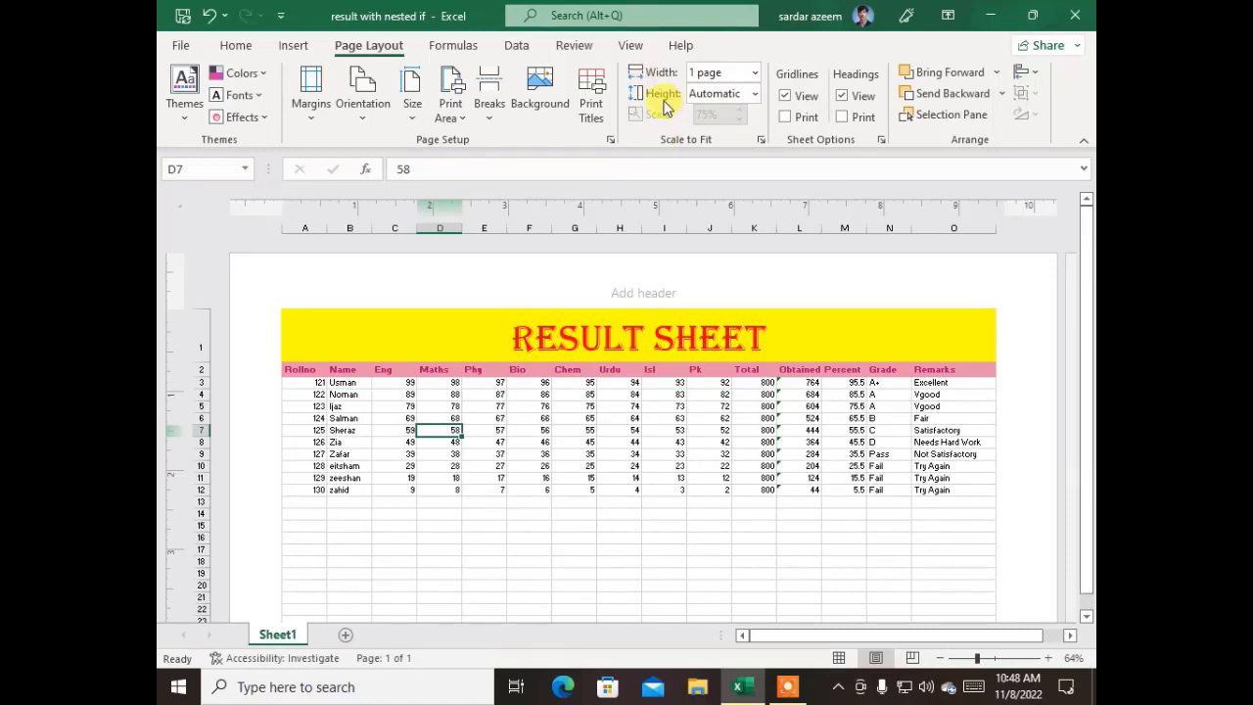
scroll(646, 343, down, 10)
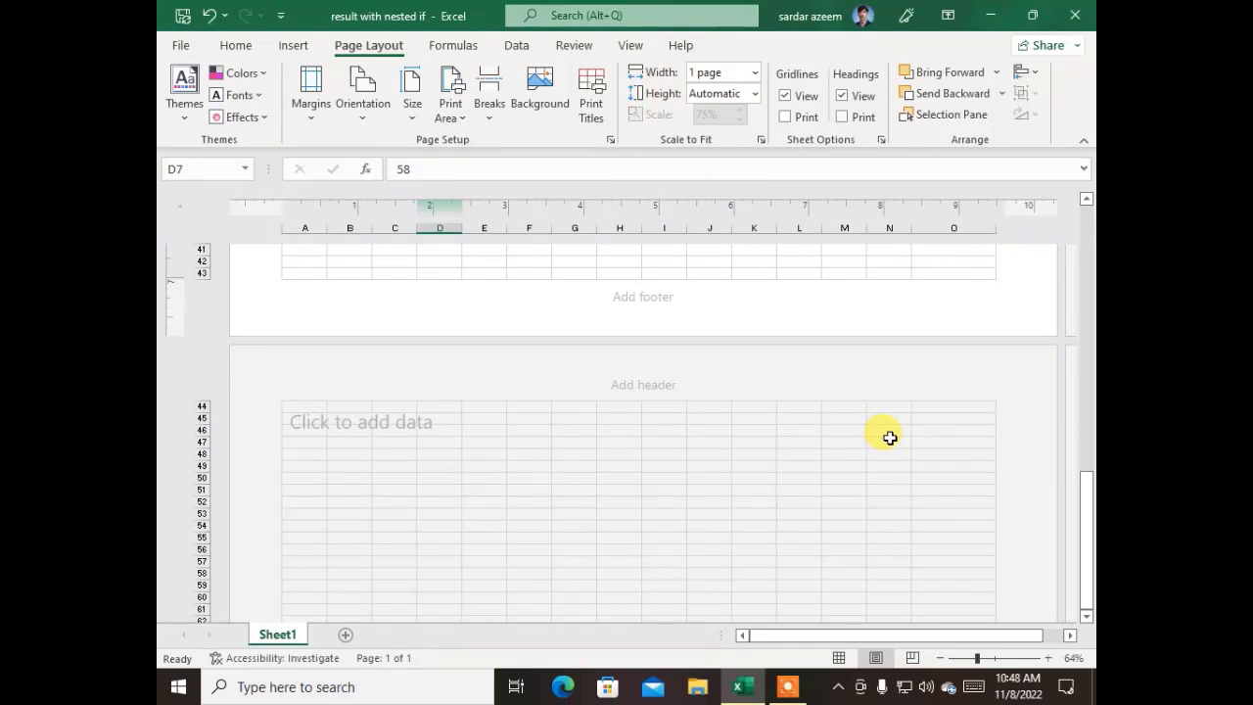
scroll(888, 435, up, 10)
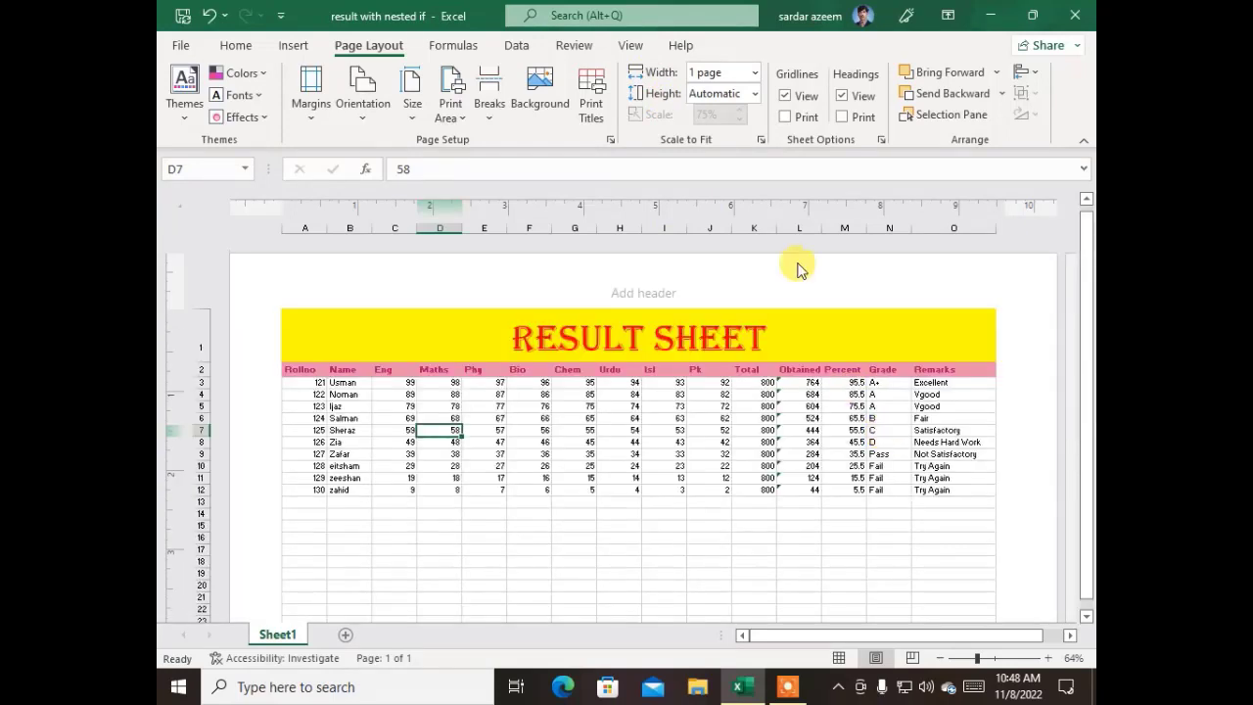
Fit the printout's height to 1 page and check the rows down to the page footer
click(756, 96)
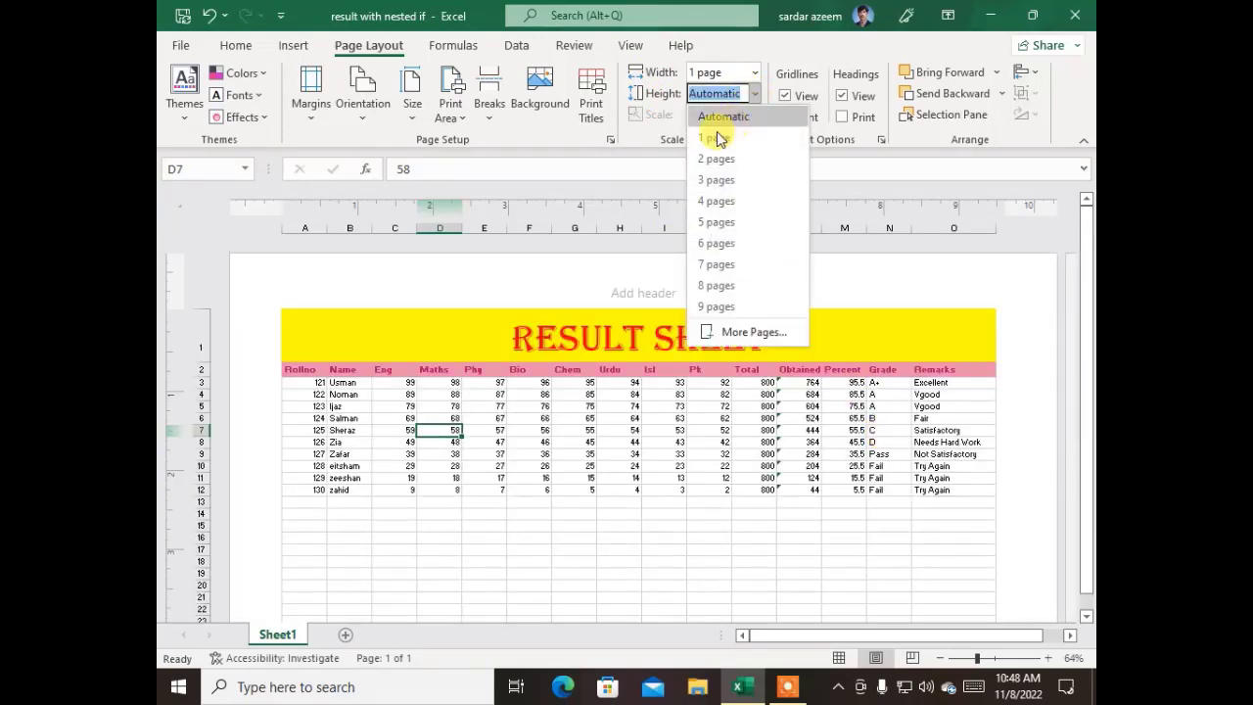
click(715, 117)
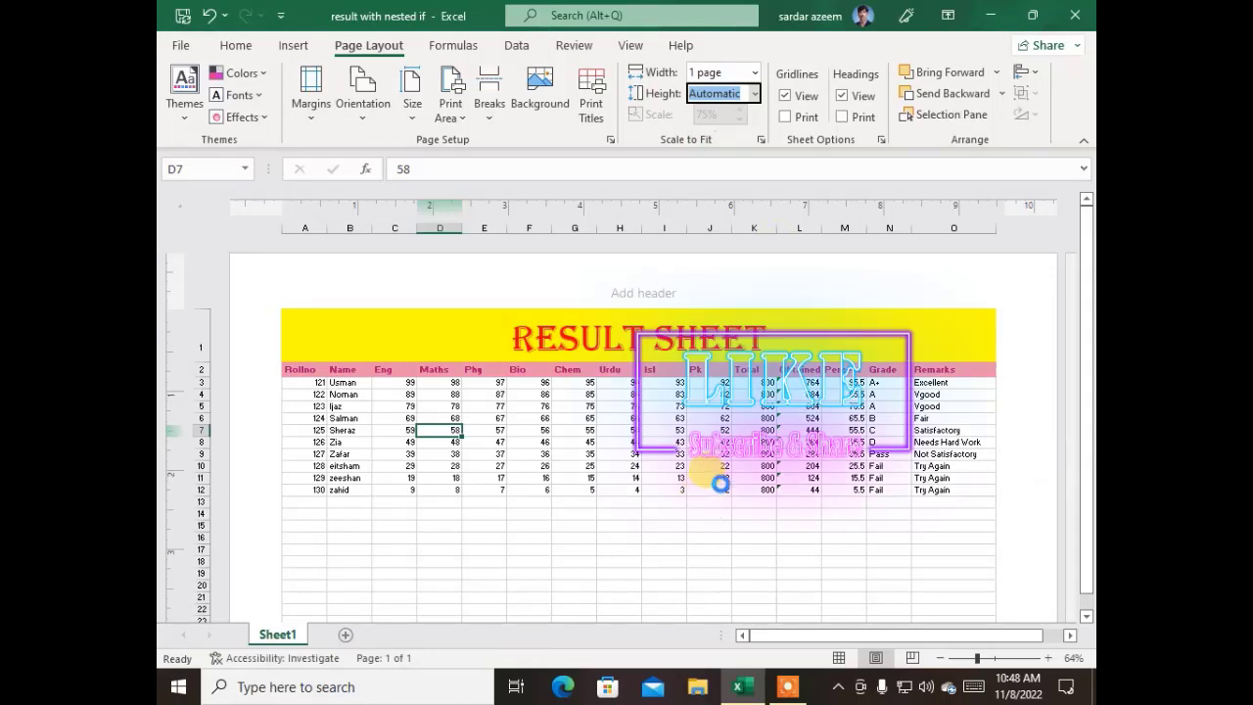
scroll(722, 487, down, 5)
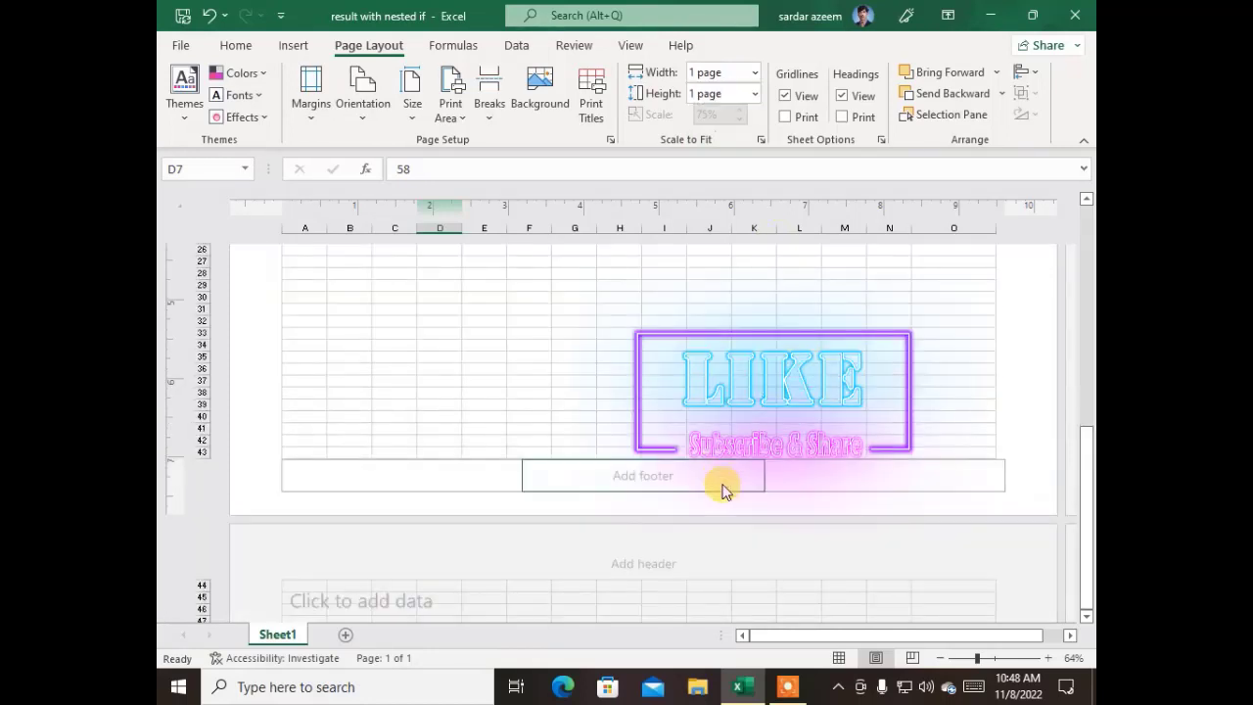
scroll(613, 433, up, 5)
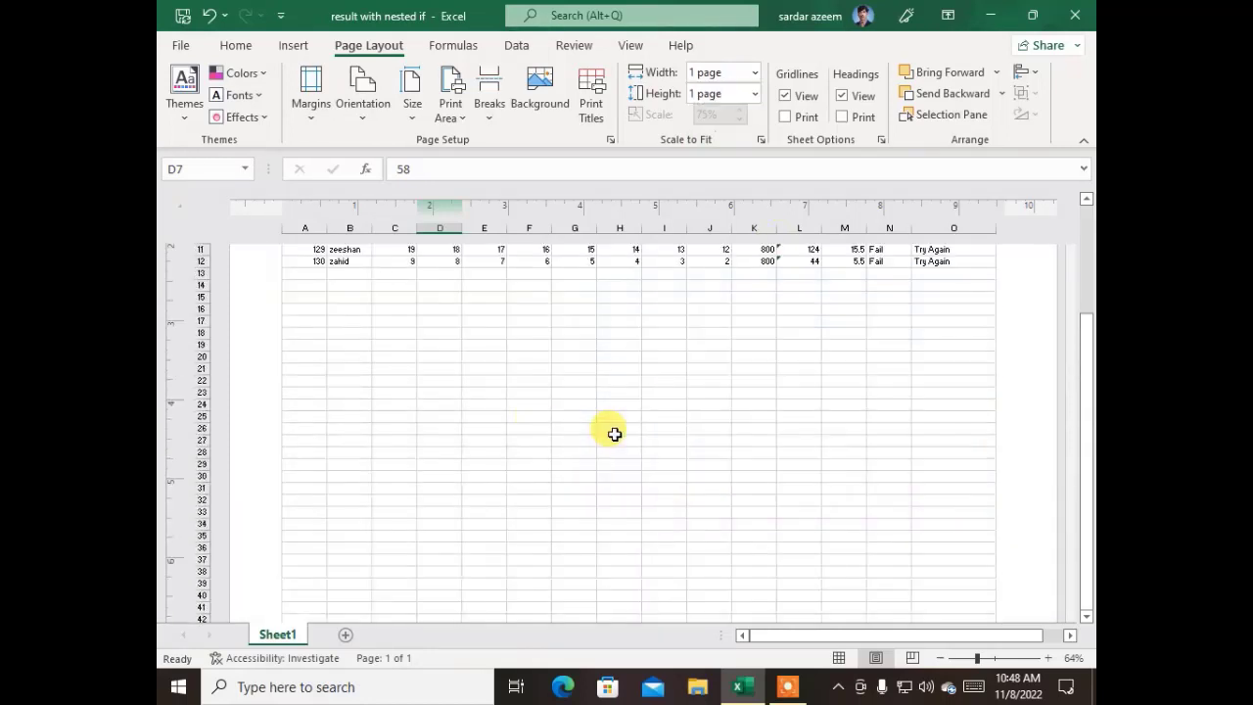
Look over the result table's columns and the empty rows below it on the fitted page
click(530, 430)
click(840, 404)
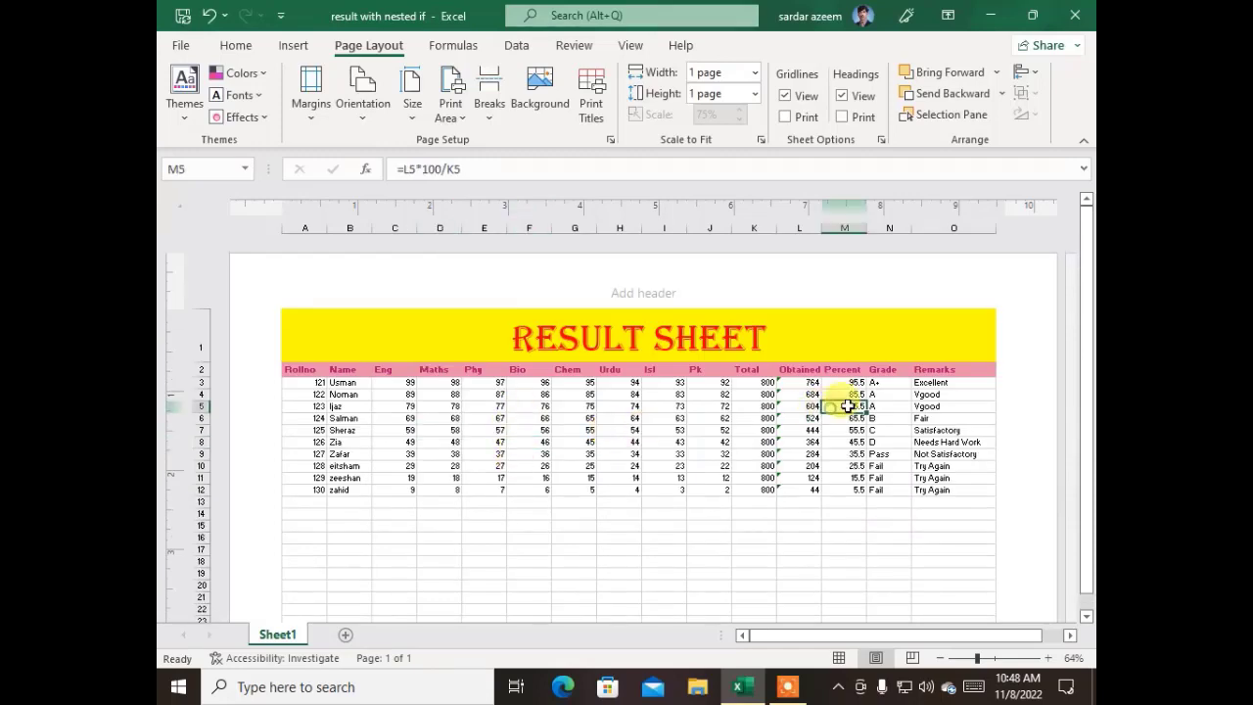
click(891, 405)
click(935, 407)
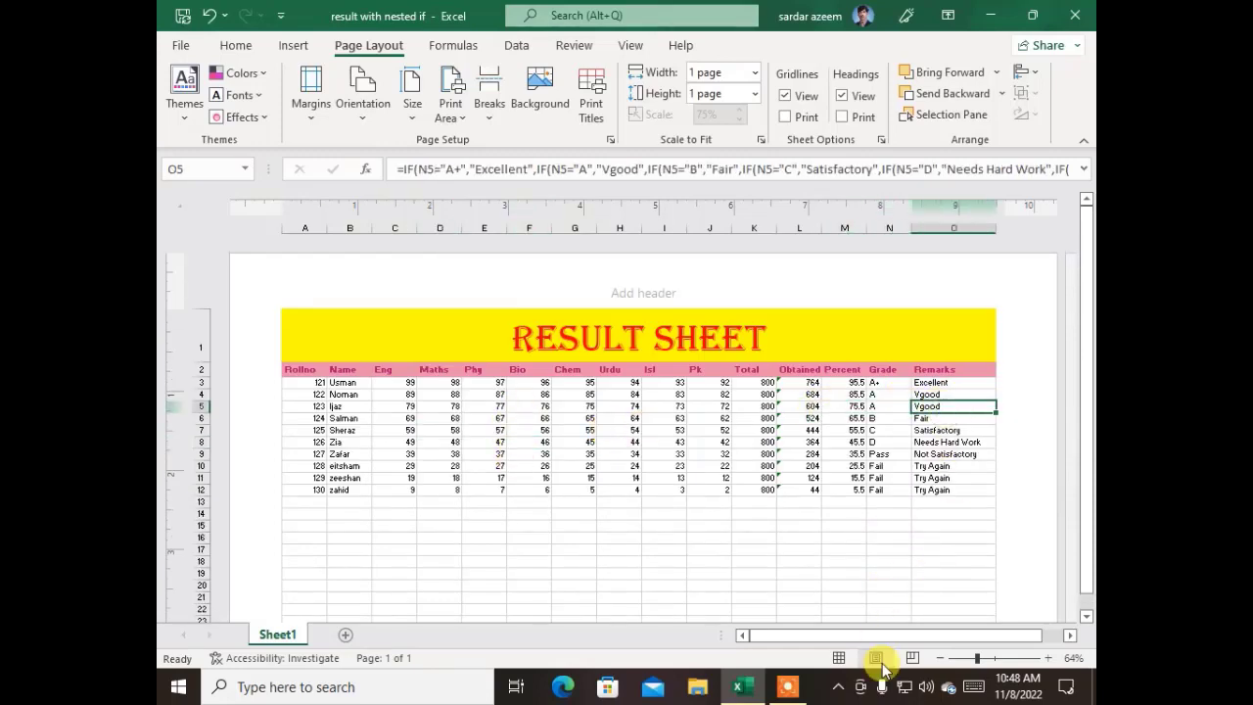
drag(862, 634, 755, 574)
click(500, 478)
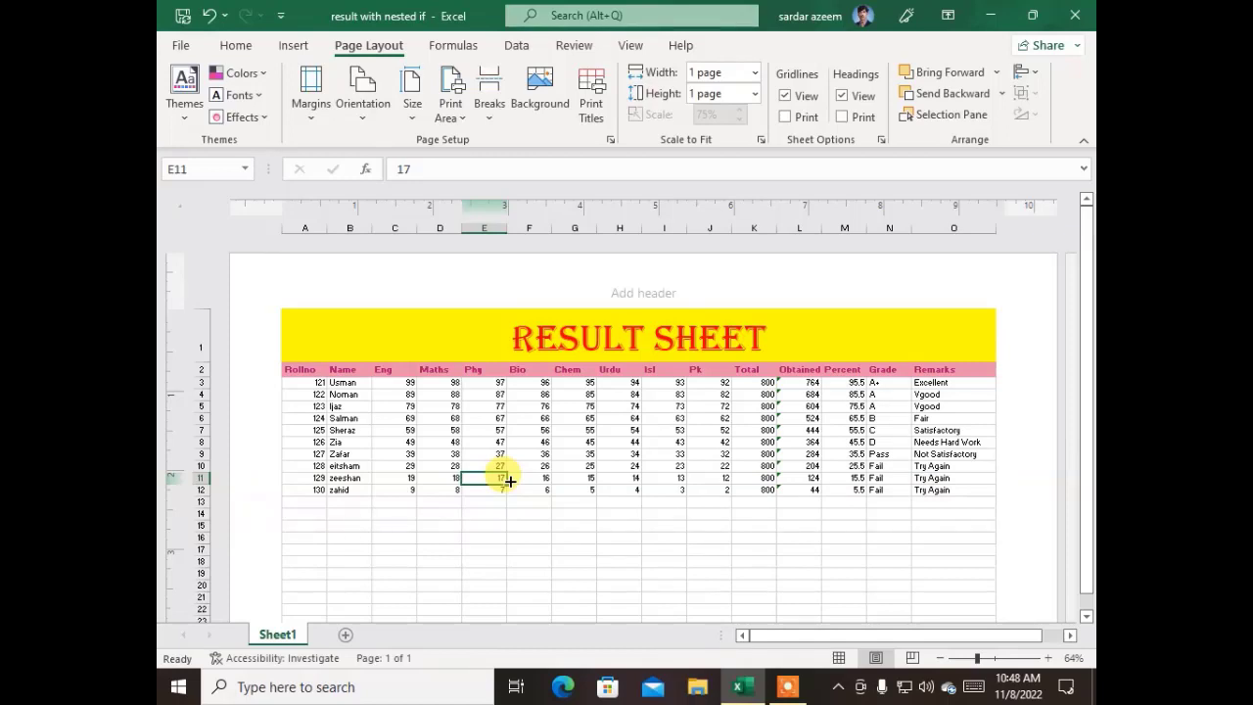
scroll(451, 447, down, 5)
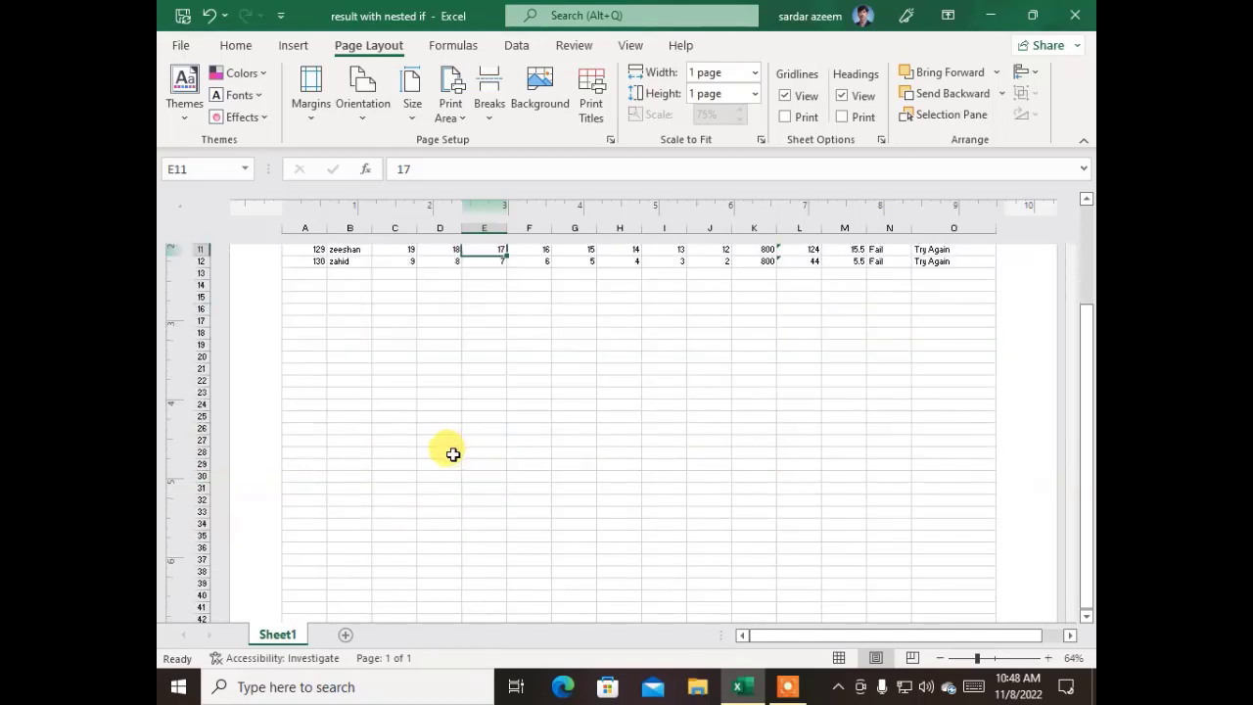
drag(304, 345, 964, 499)
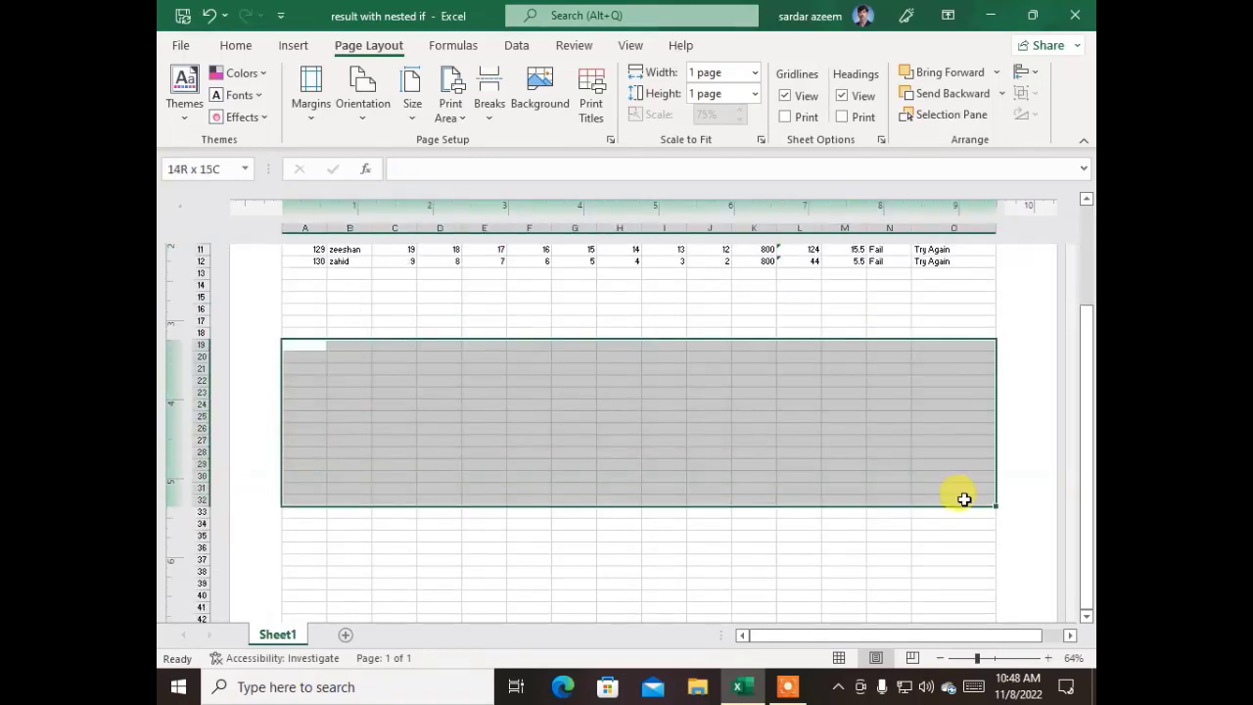
click(523, 411)
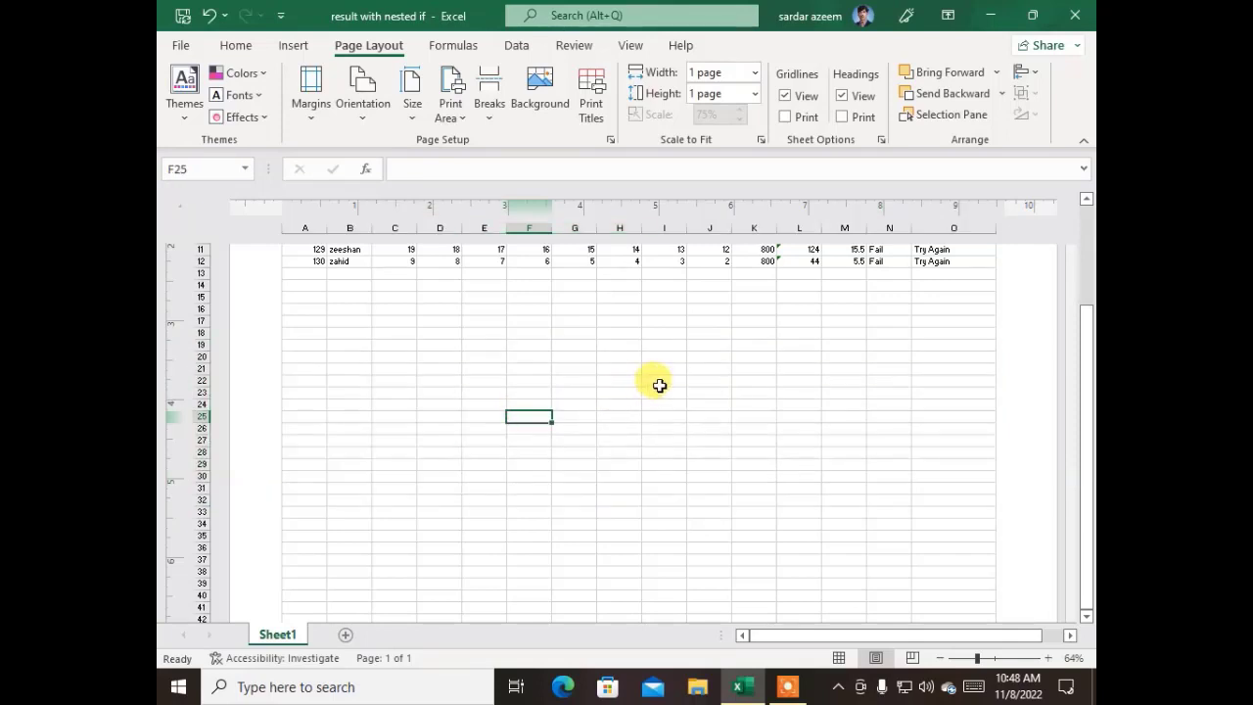
click(717, 481)
click(484, 452)
scroll(587, 411, up, 5)
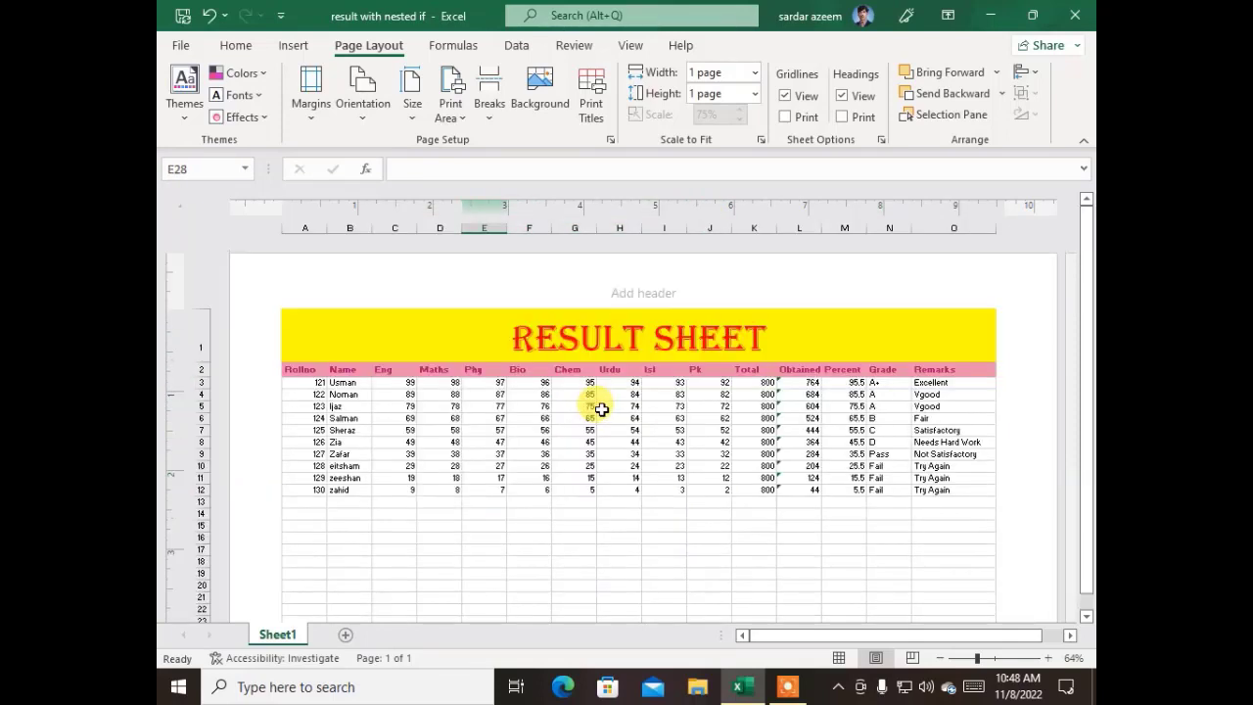
Open the print preview of the result sheet
click(183, 45)
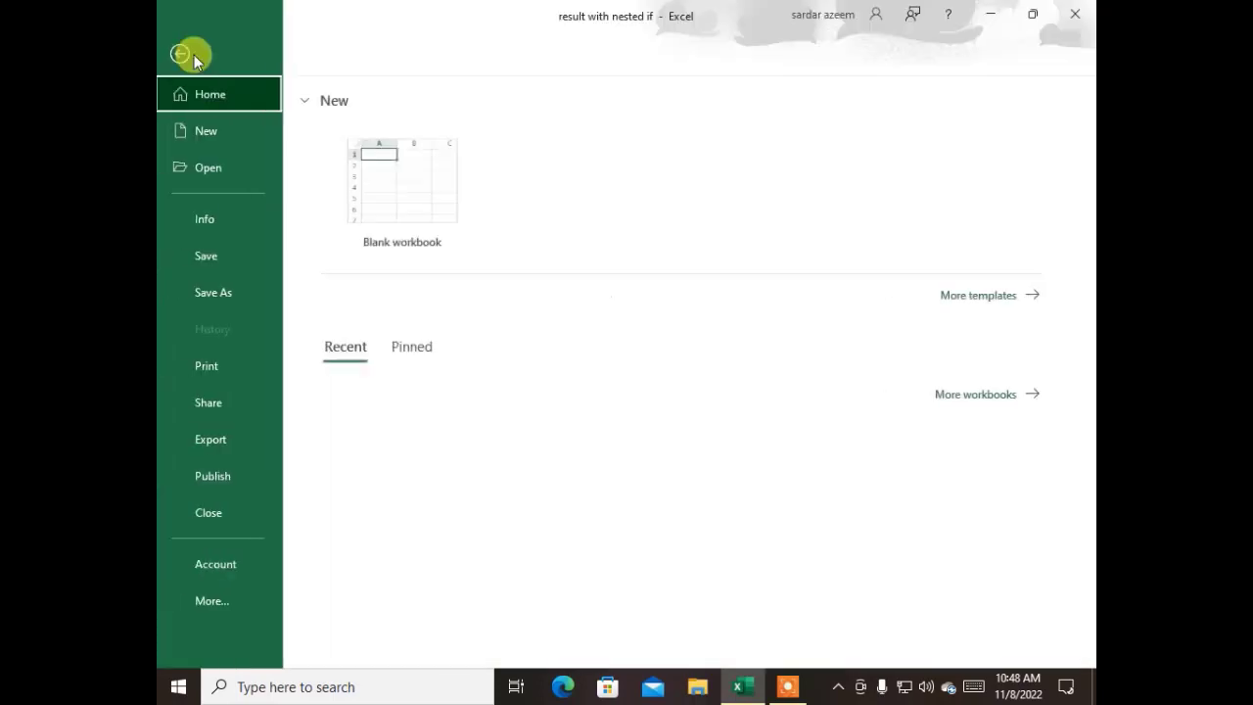
click(182, 367)
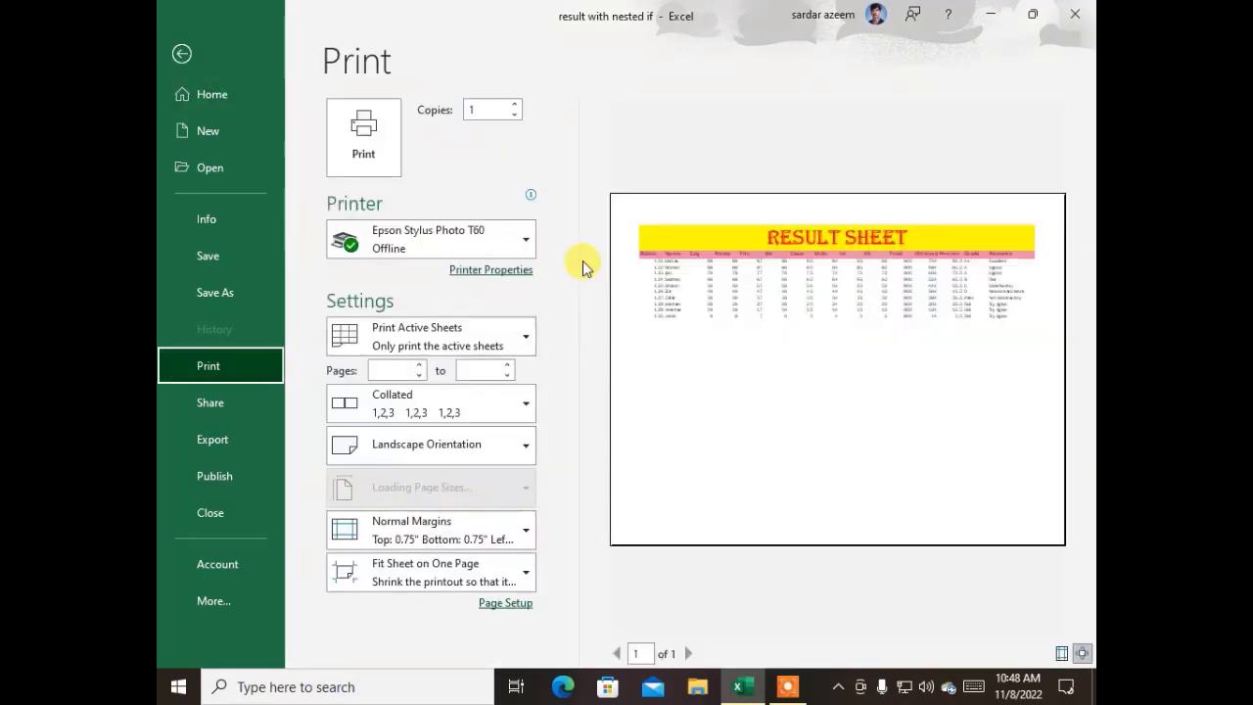
Leave the print preview, hide the worksheet gridlines and check the empty cells below the result table
click(181, 54)
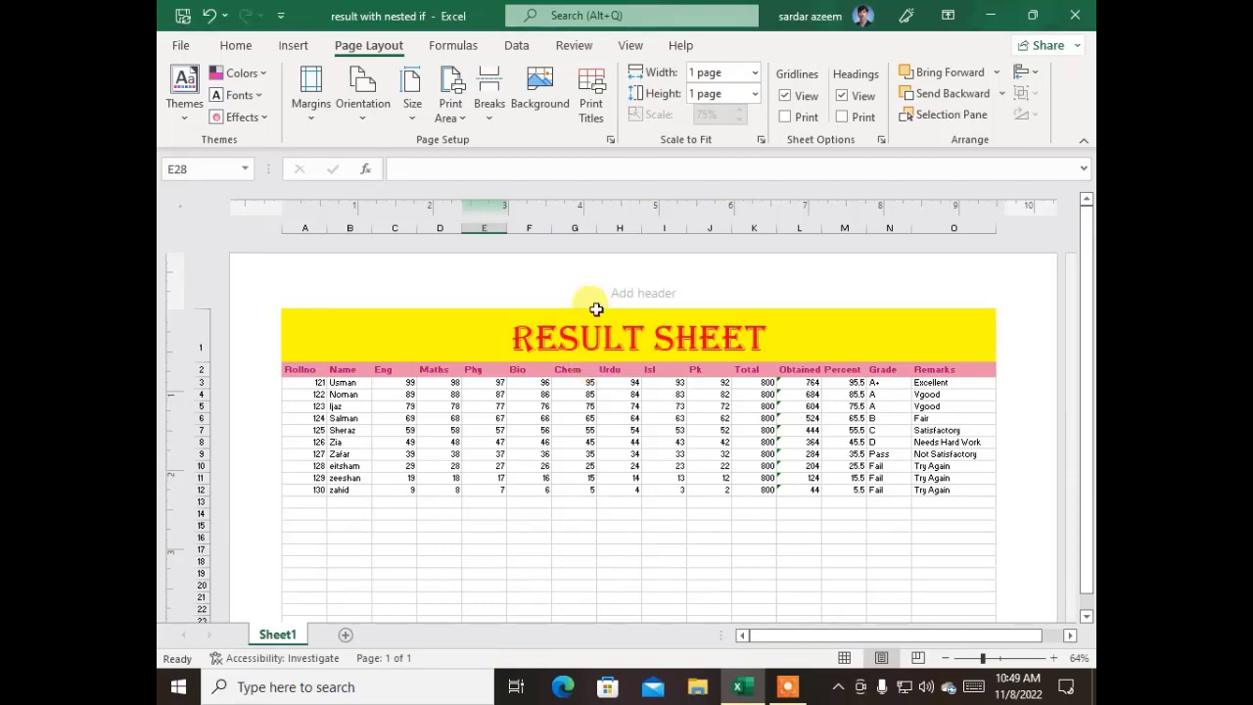
click(786, 98)
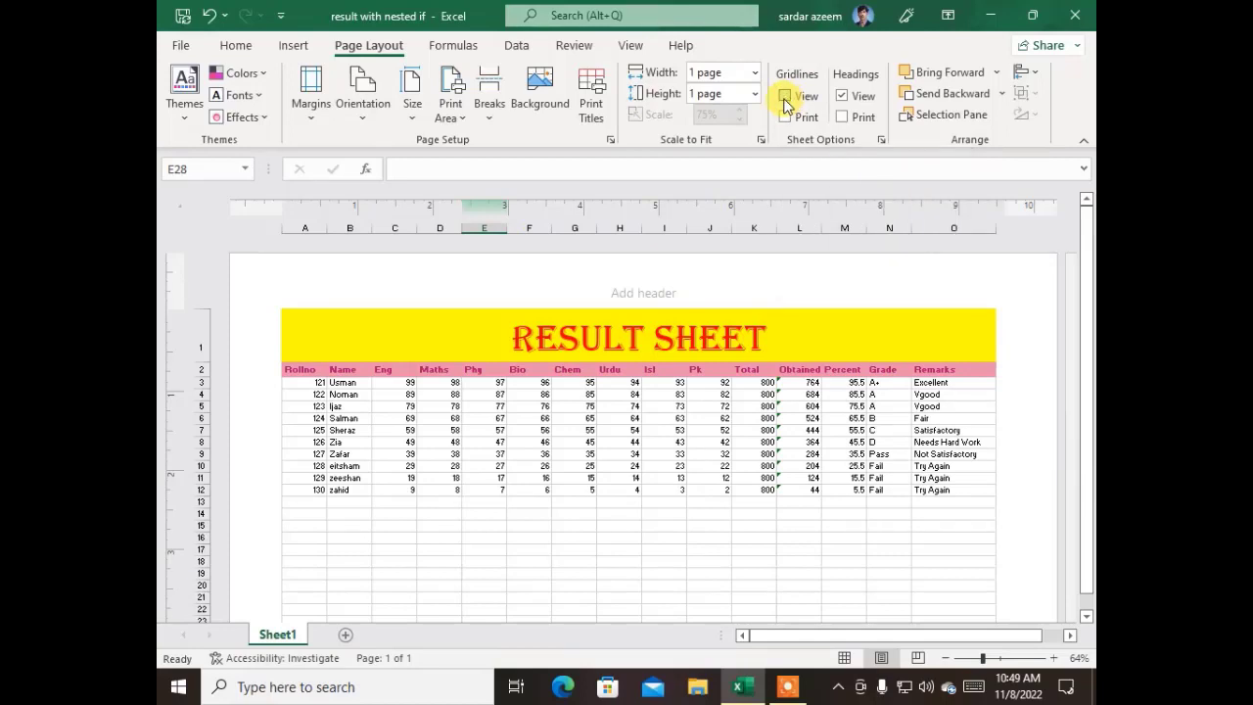
scroll(677, 497, down, 6)
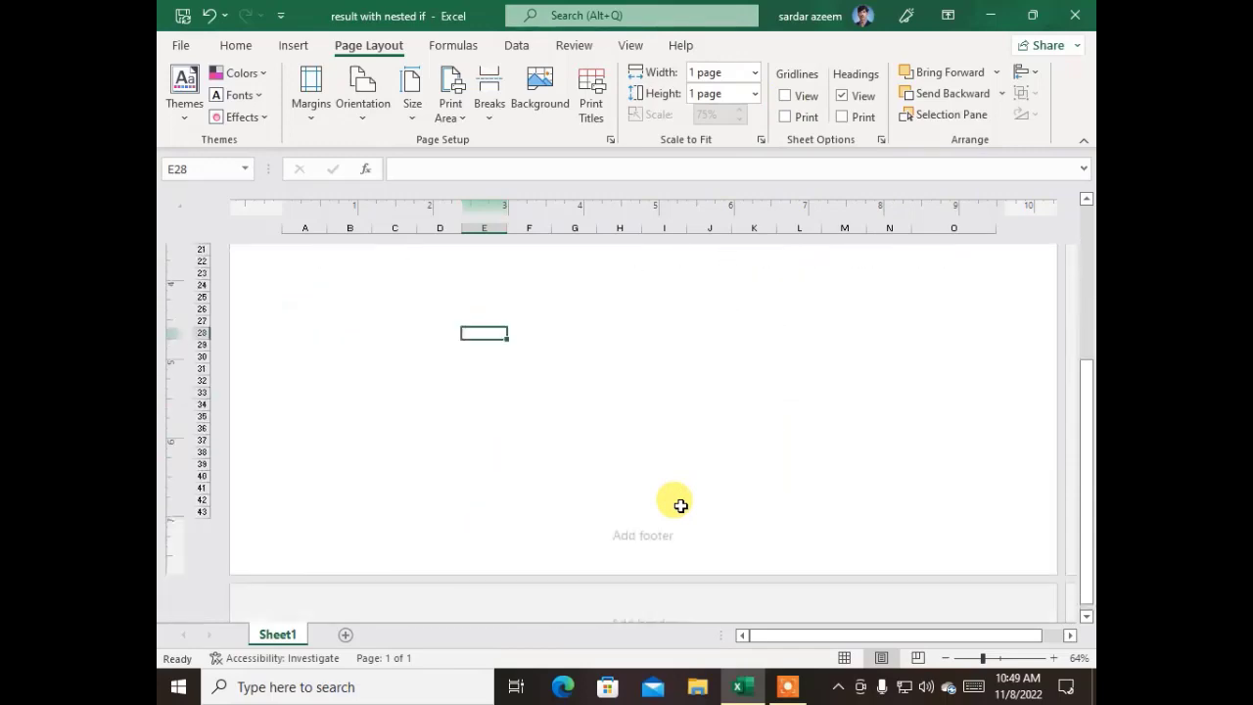
scroll(718, 428, up, 5)
click(396, 381)
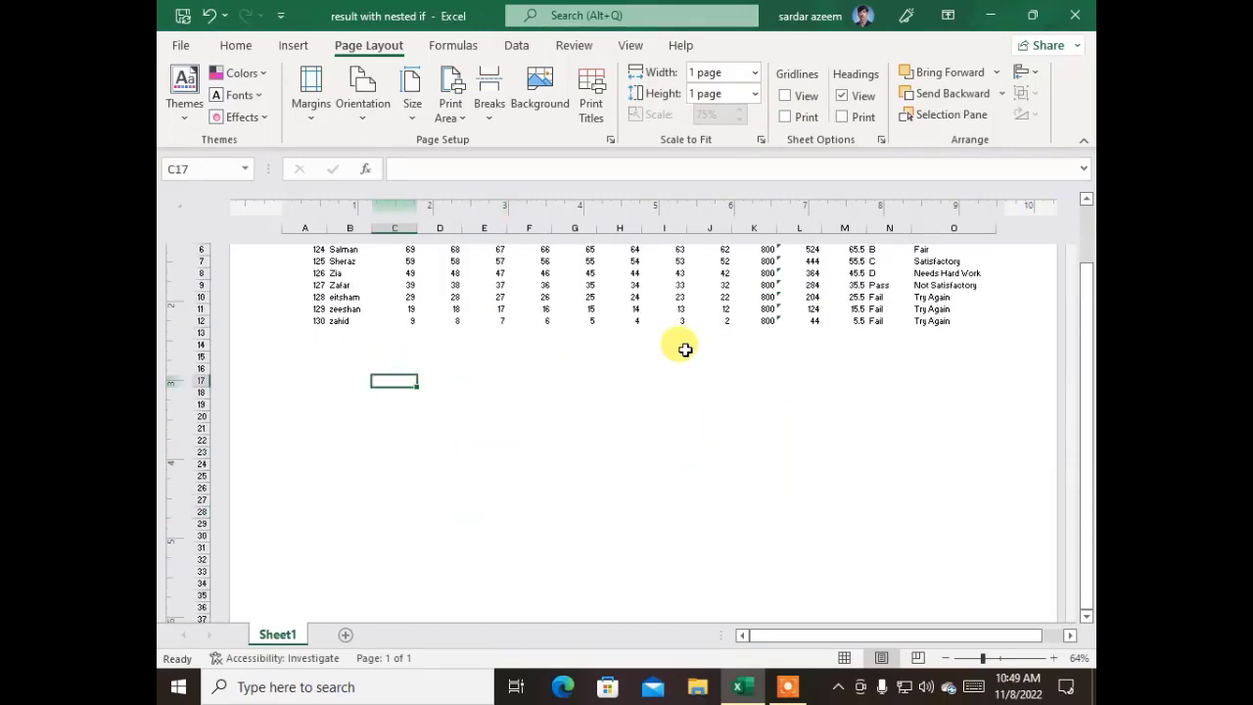
click(470, 381)
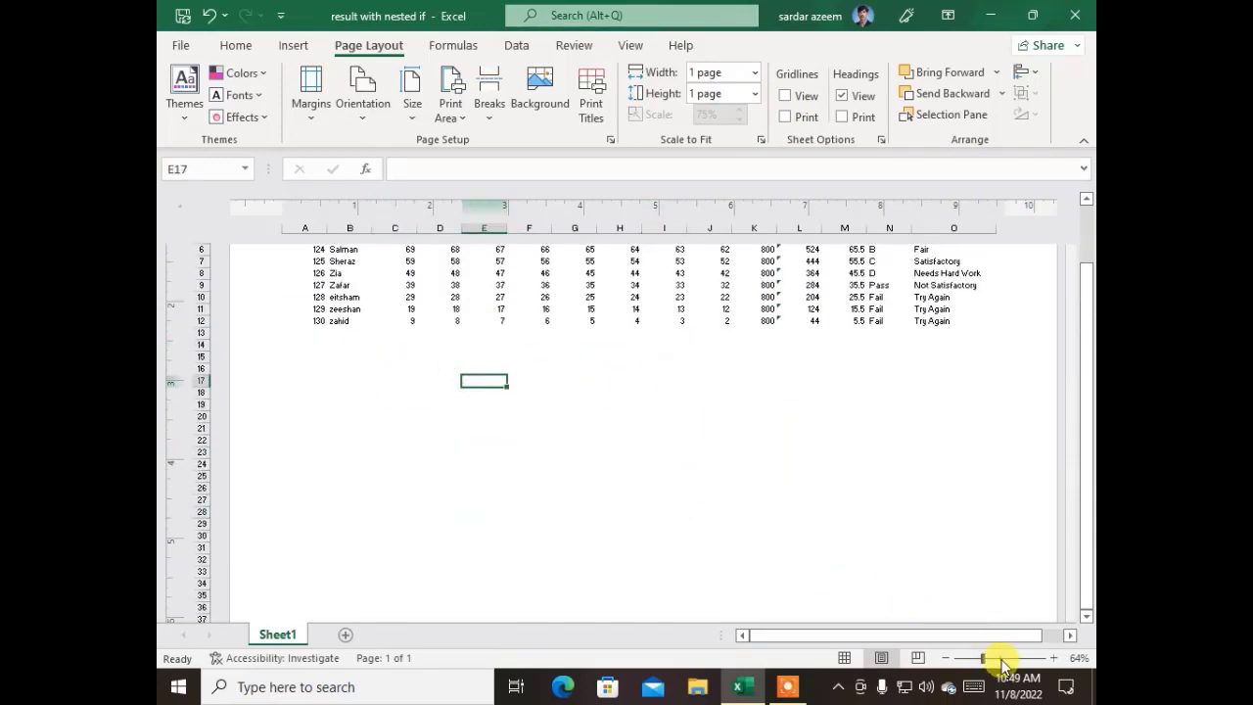
Show the worksheet gridlines again and check them across the result table up to its title
click(1001, 660)
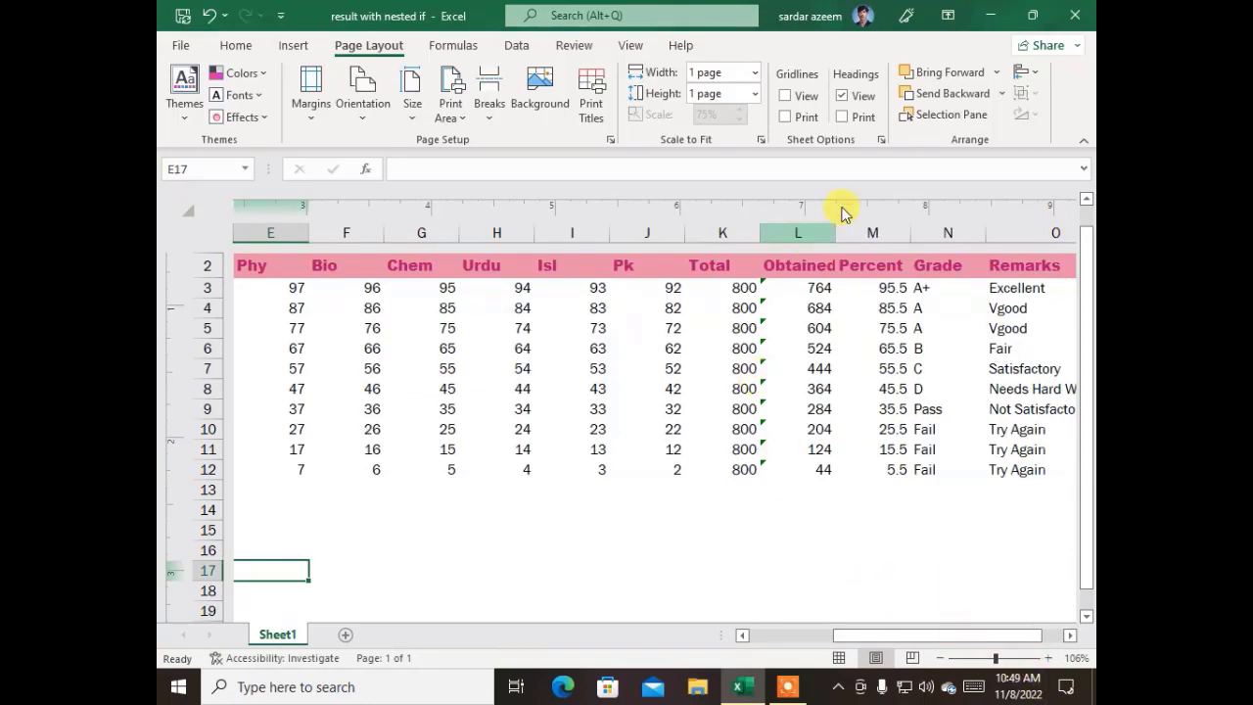
click(784, 97)
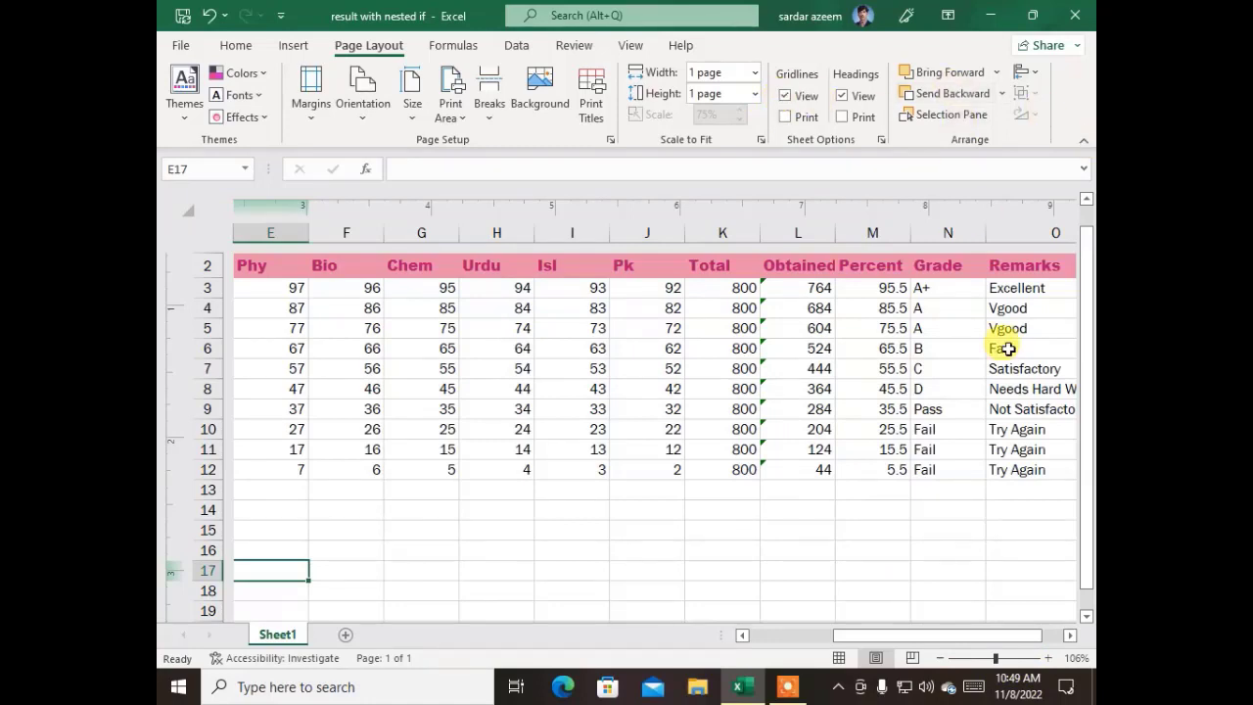
drag(874, 637, 772, 648)
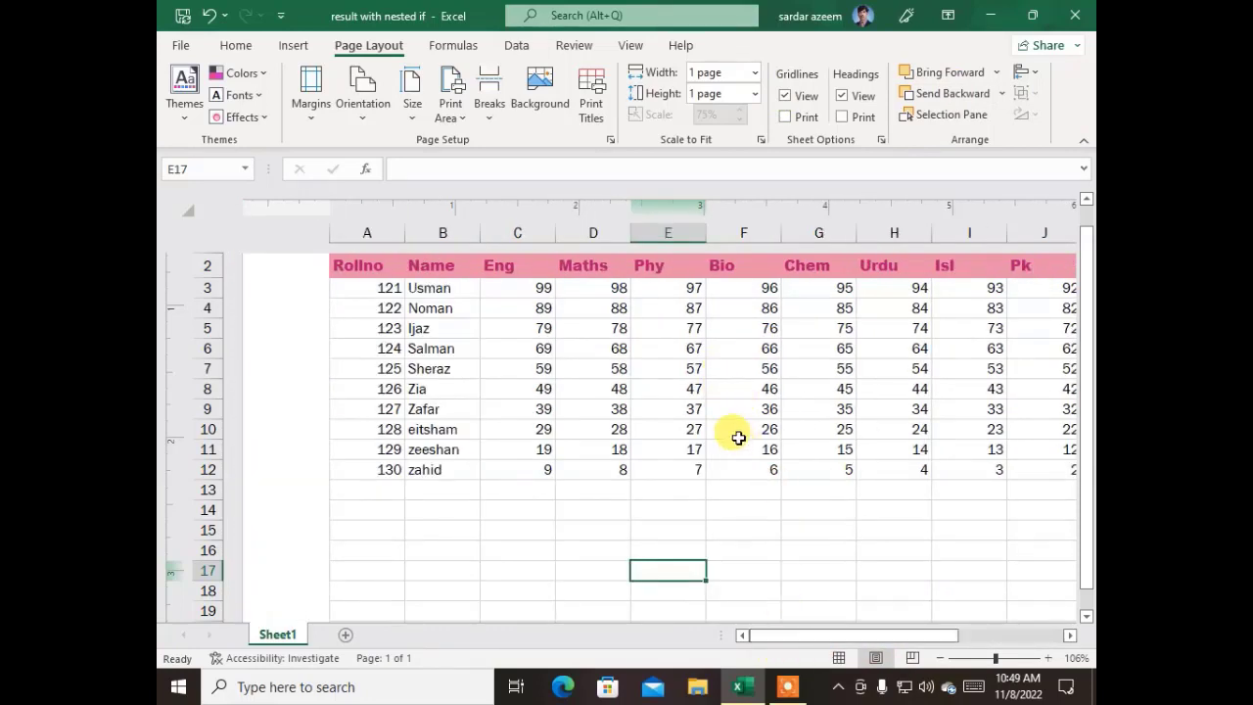
scroll(725, 435, up, 2)
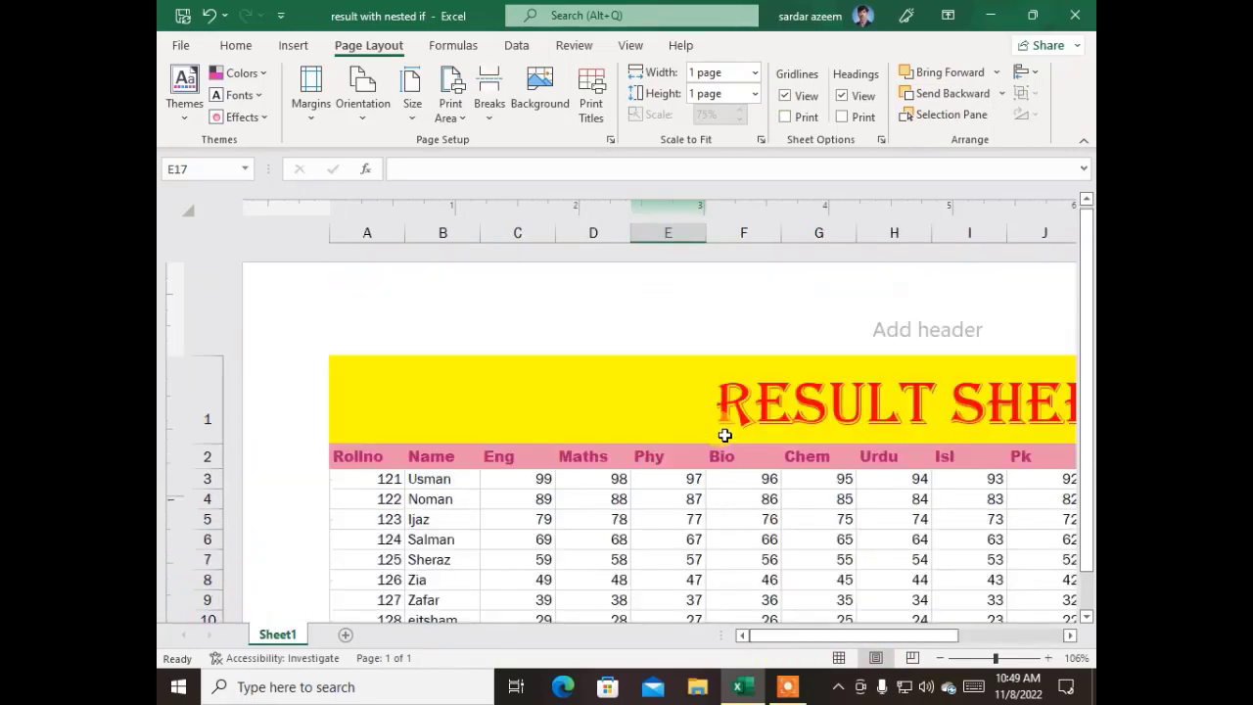
Turn on printing of the gridlines and check the result sheet in the print preview
click(785, 117)
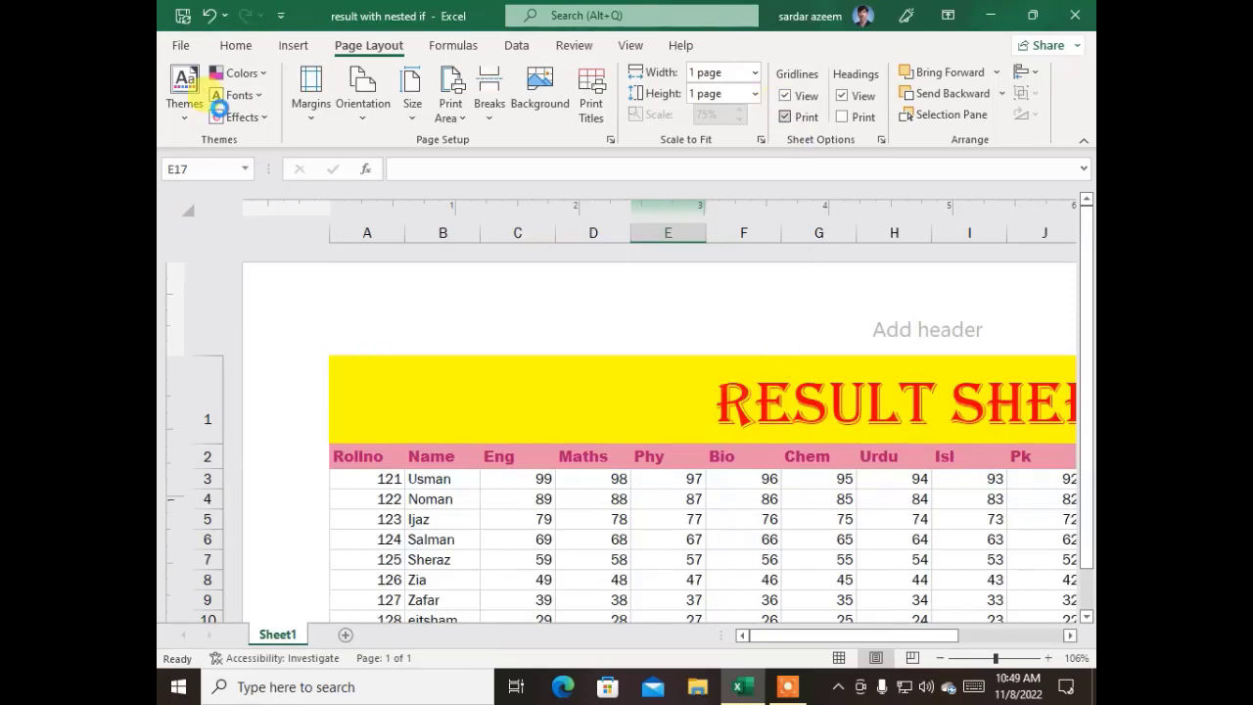
click(185, 47)
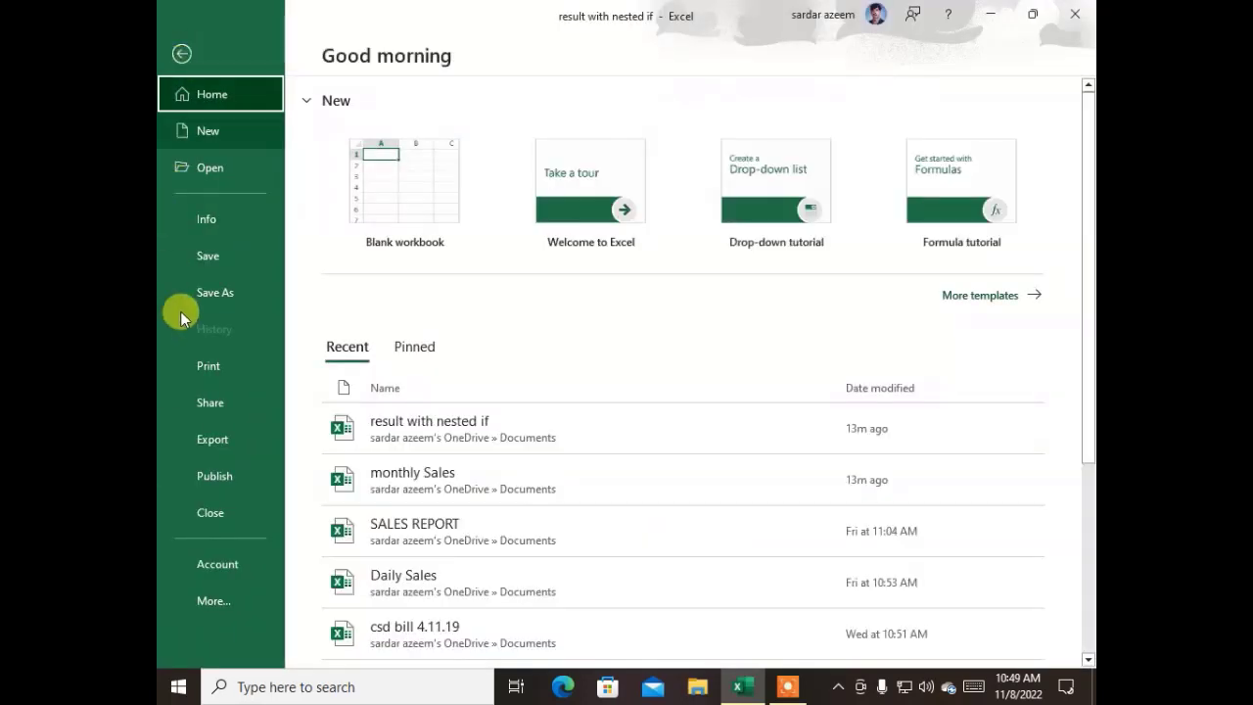
click(196, 365)
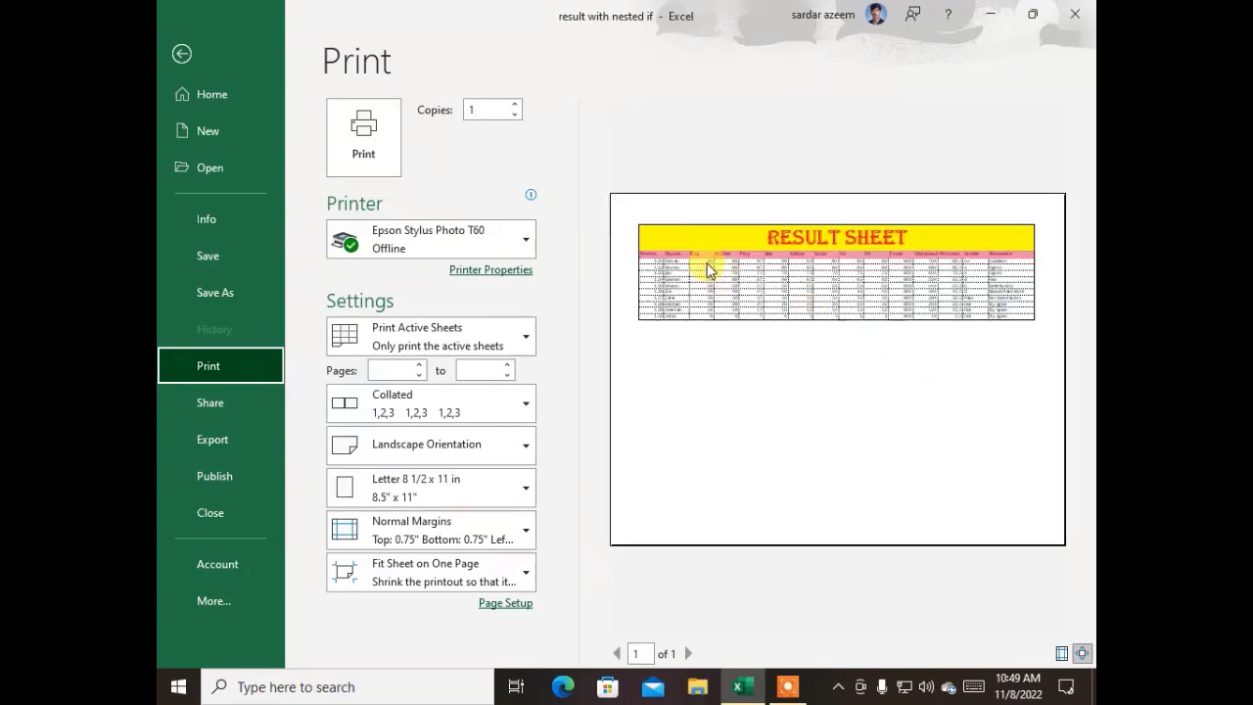
click(177, 56)
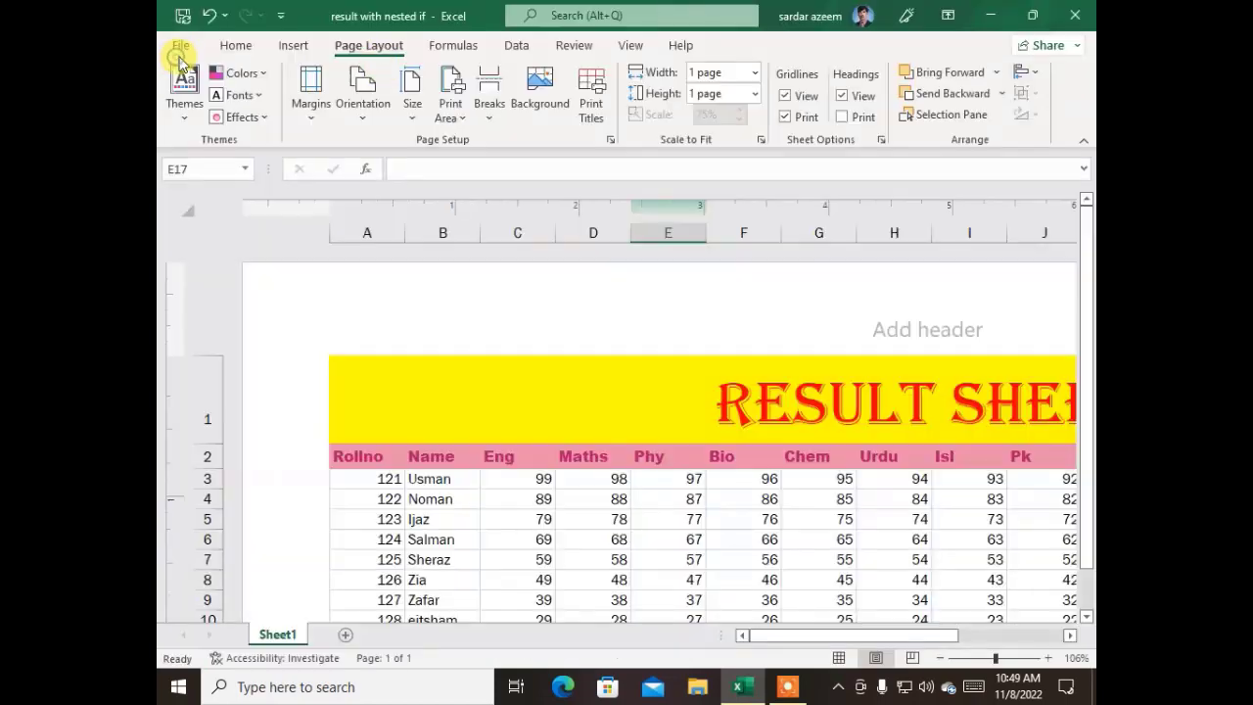
Hide the worksheet's row and column headings, and show them again
scroll(480, 254, down, 2)
scroll(481, 254, up, 2)
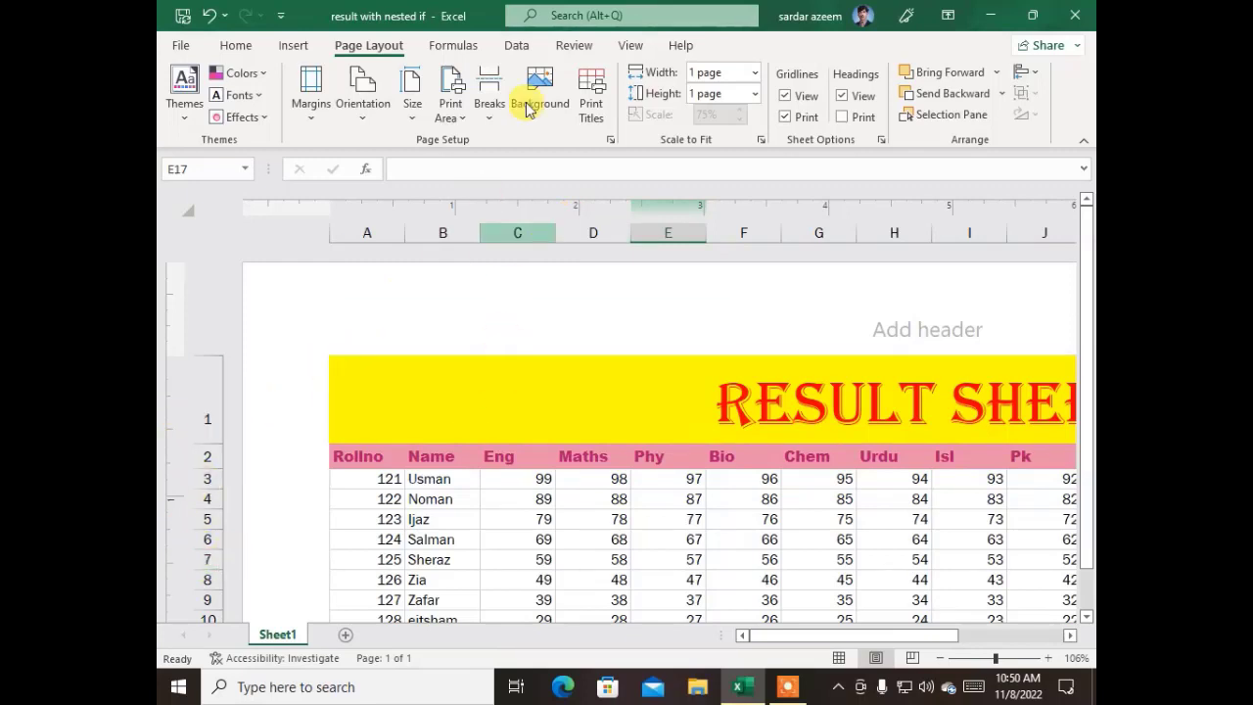
click(842, 96)
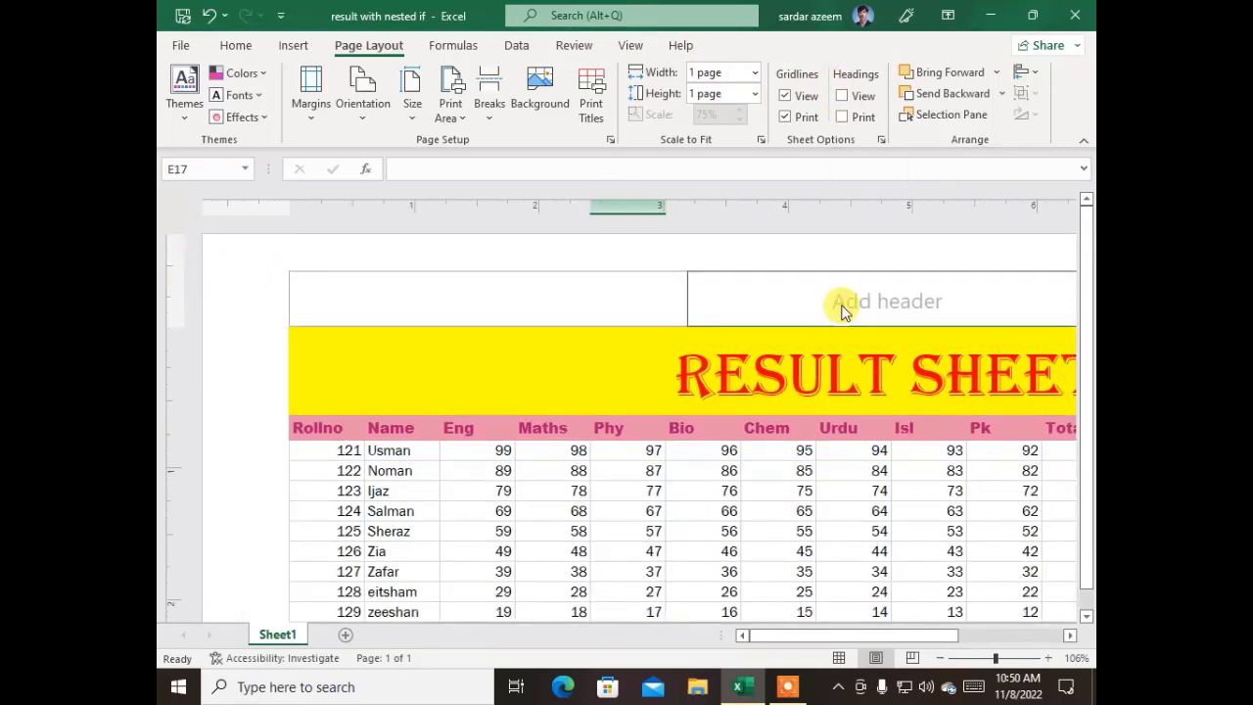
click(841, 97)
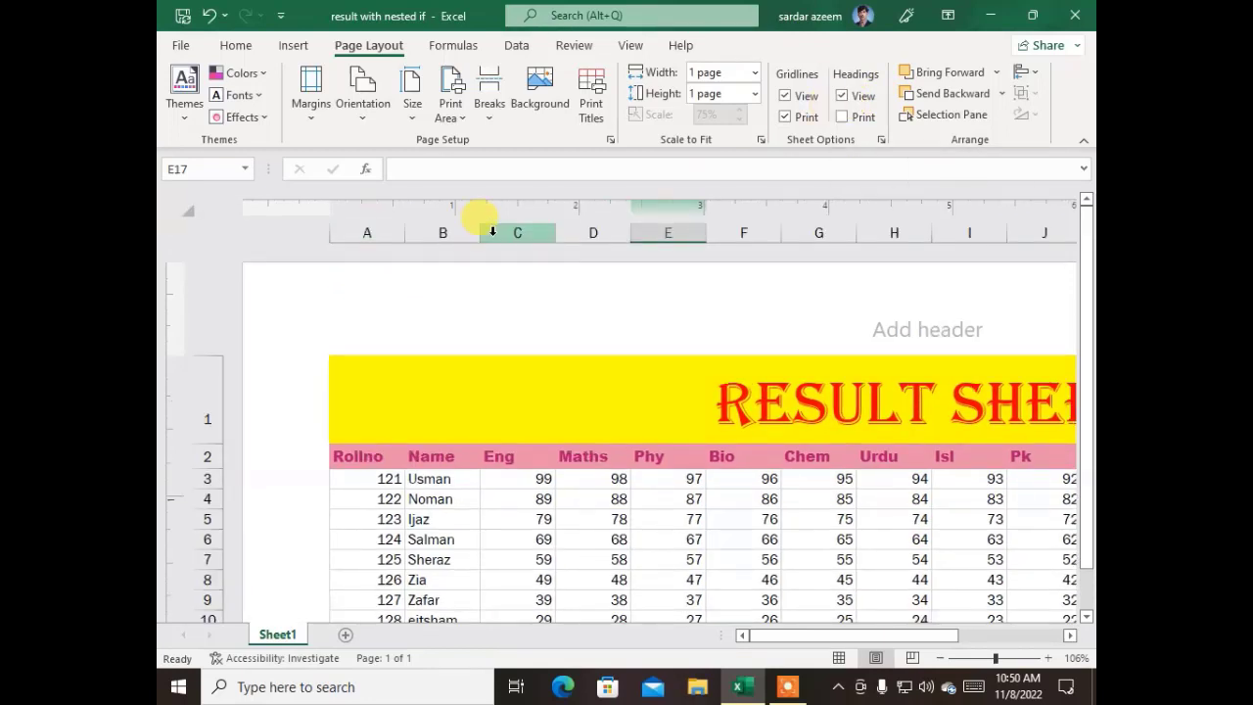
Turn on printing of the row and column headings and check the result sheet in the print preview
click(843, 116)
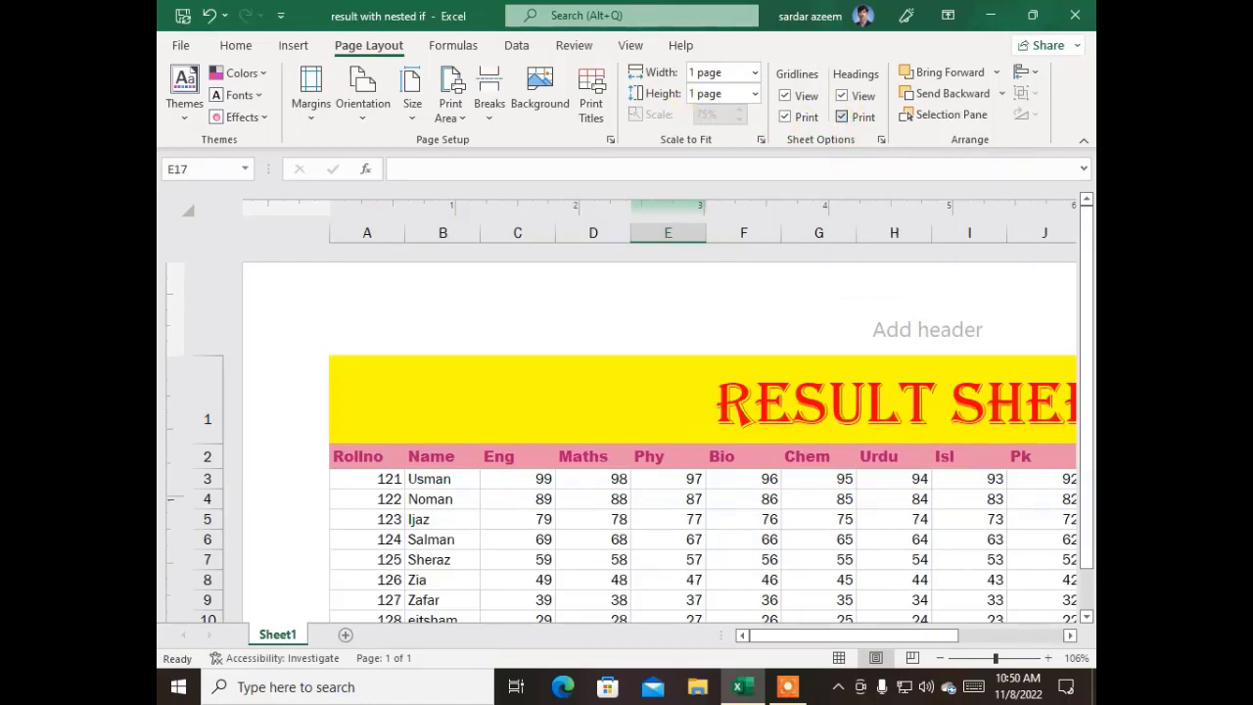
click(181, 56)
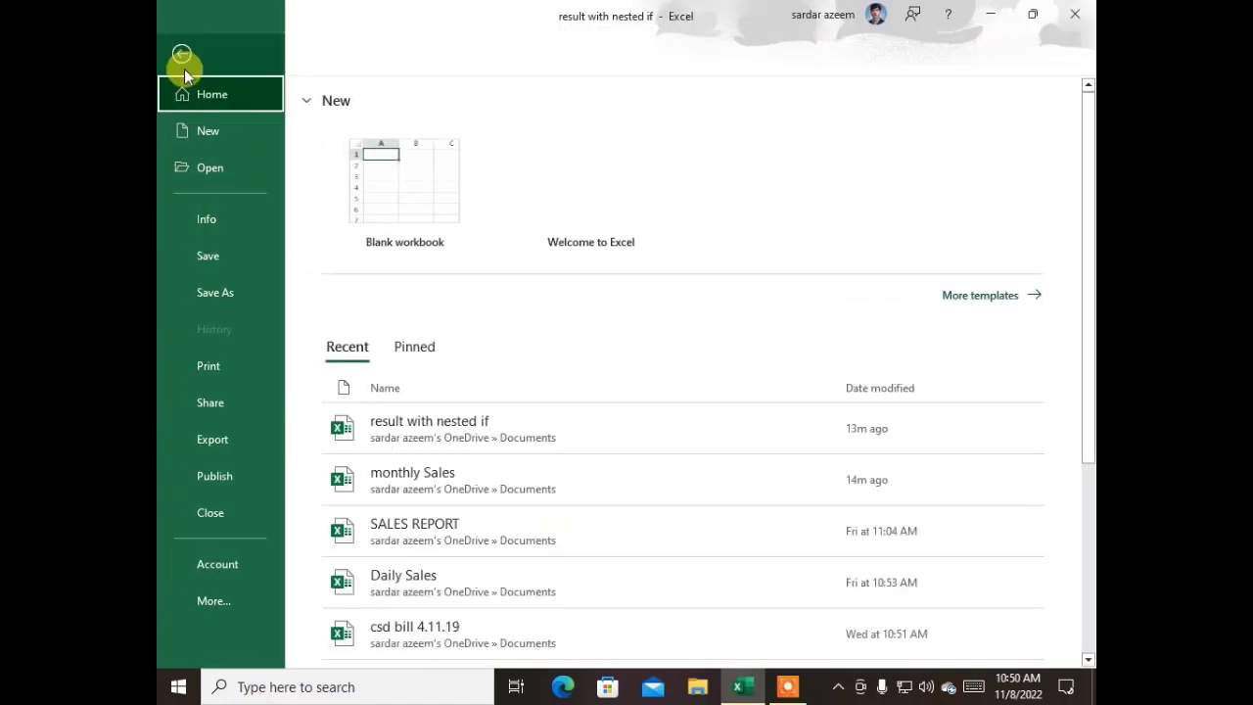
click(231, 359)
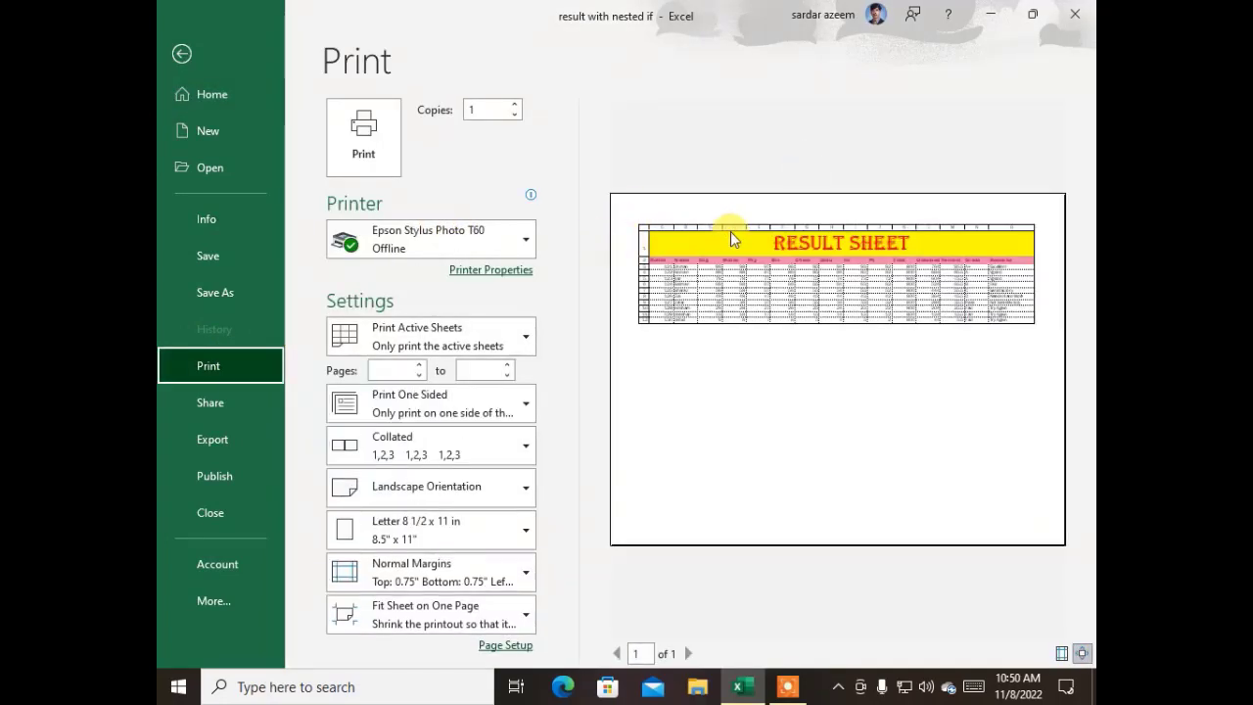
click(181, 55)
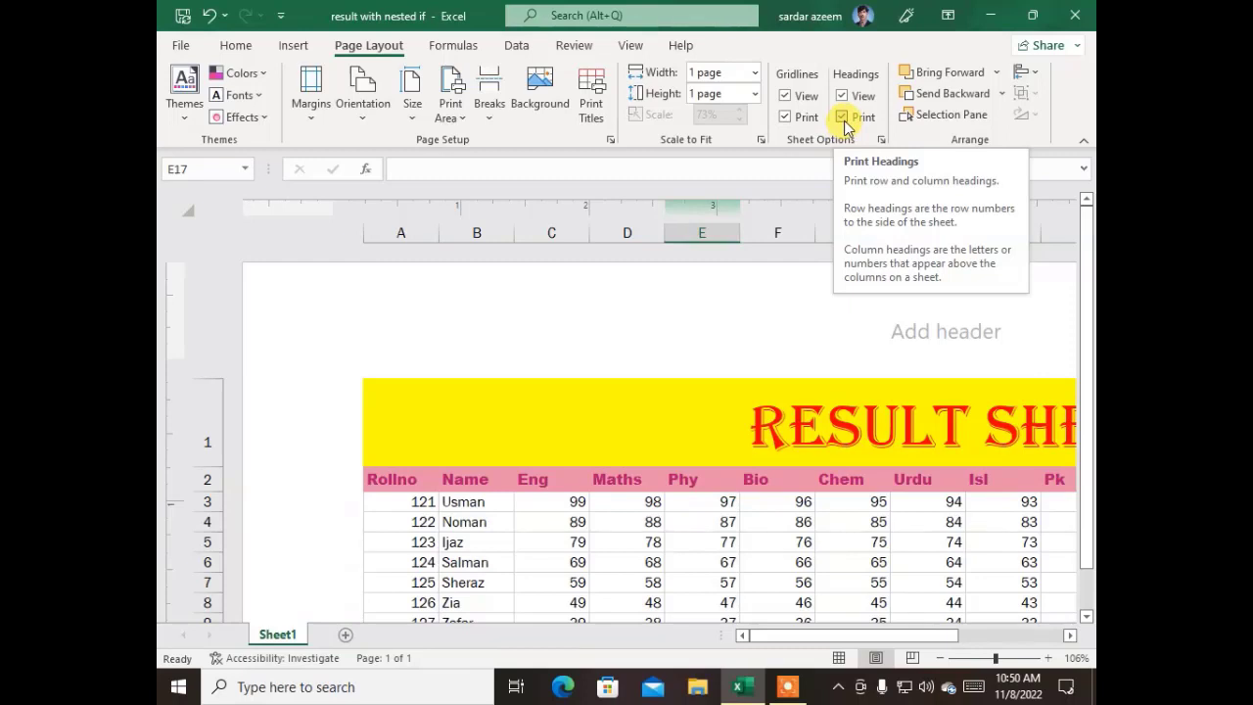
Turn off printing of both the headings and the gridlines, and select cell C4
click(843, 117)
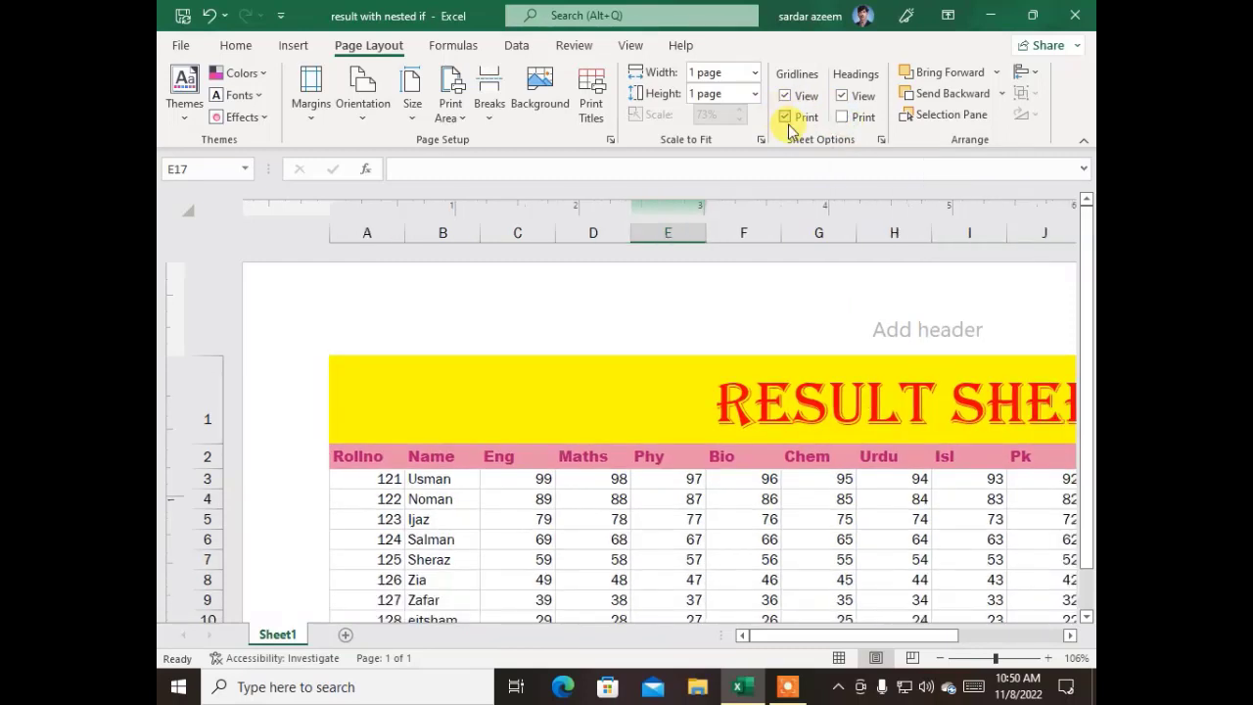
click(785, 117)
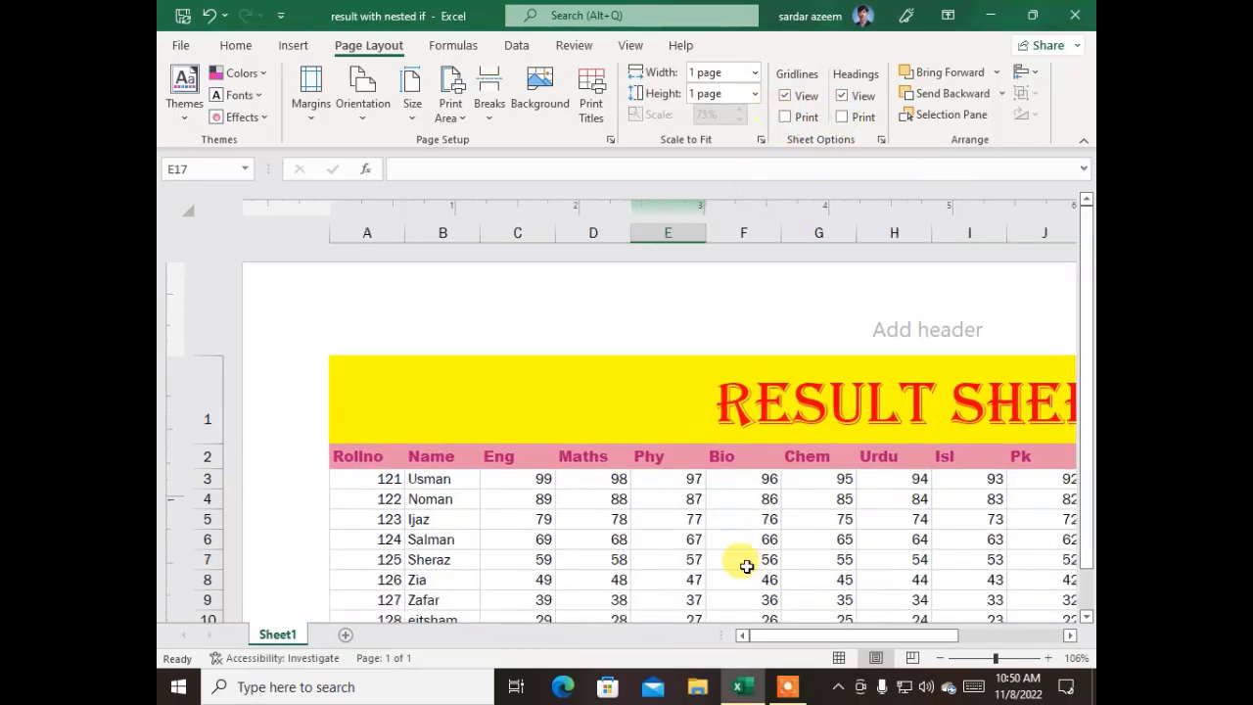
click(511, 498)
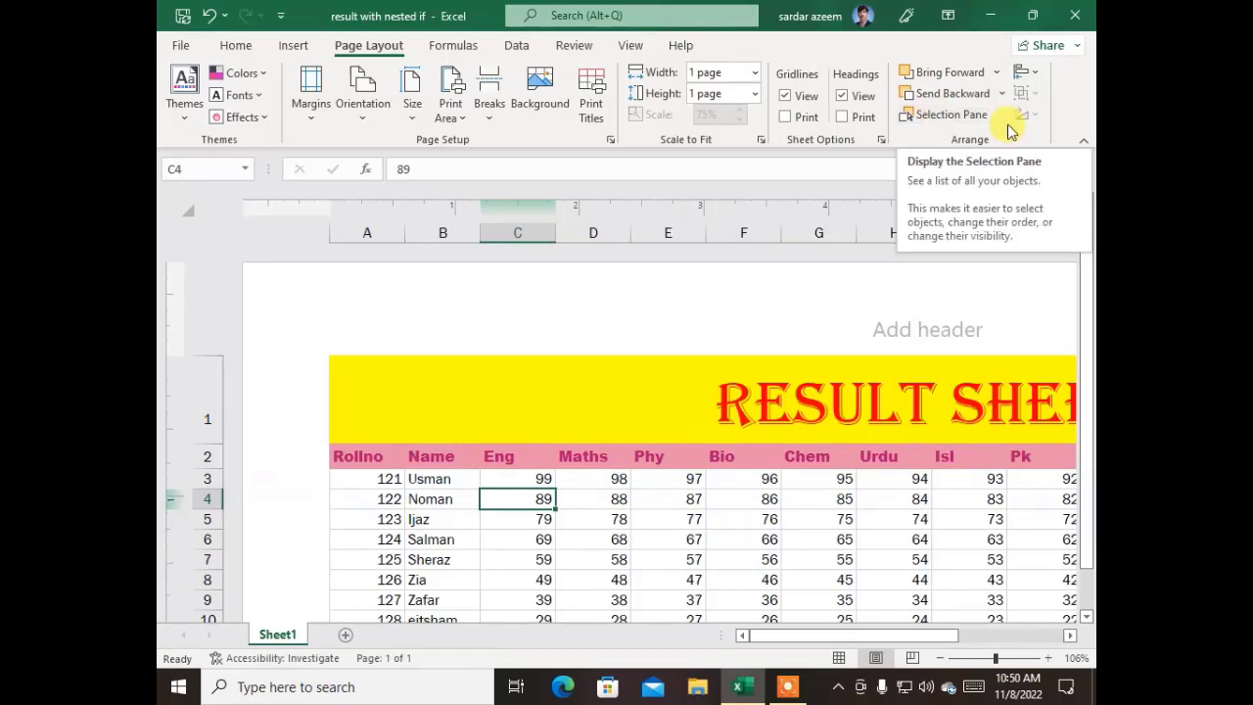
Insert the picture 1ggg (1)ttt from the device's Wallpapers folder and shrink it to about 2.26" by 4.02" in the empty rows below the table
scroll(539, 409, down, 7)
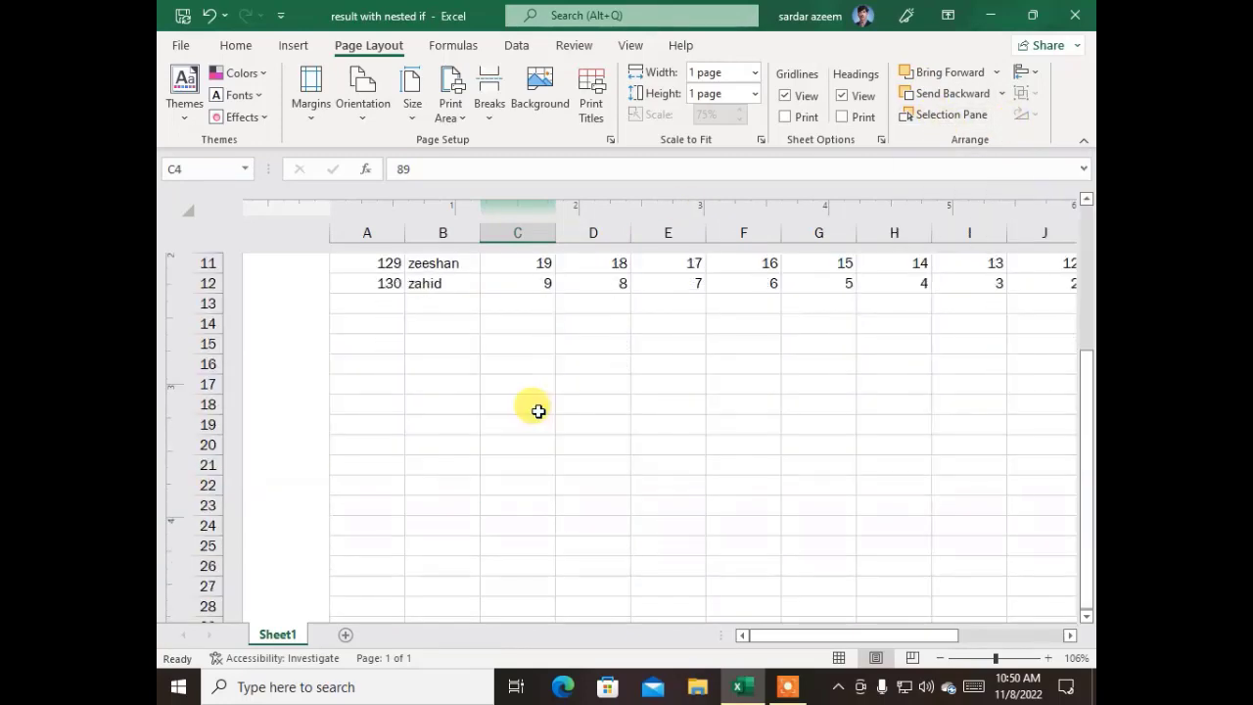
scroll(534, 411, up, 4)
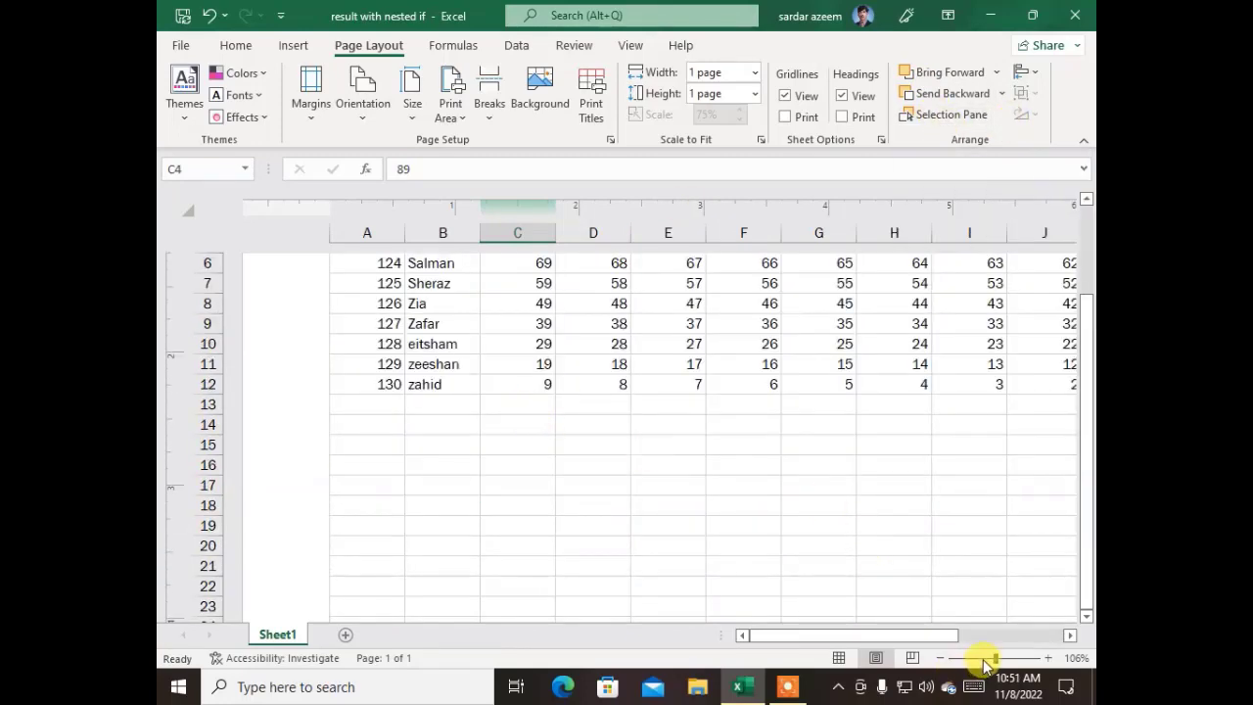
drag(995, 658, 986, 657)
scroll(475, 378, down, 2)
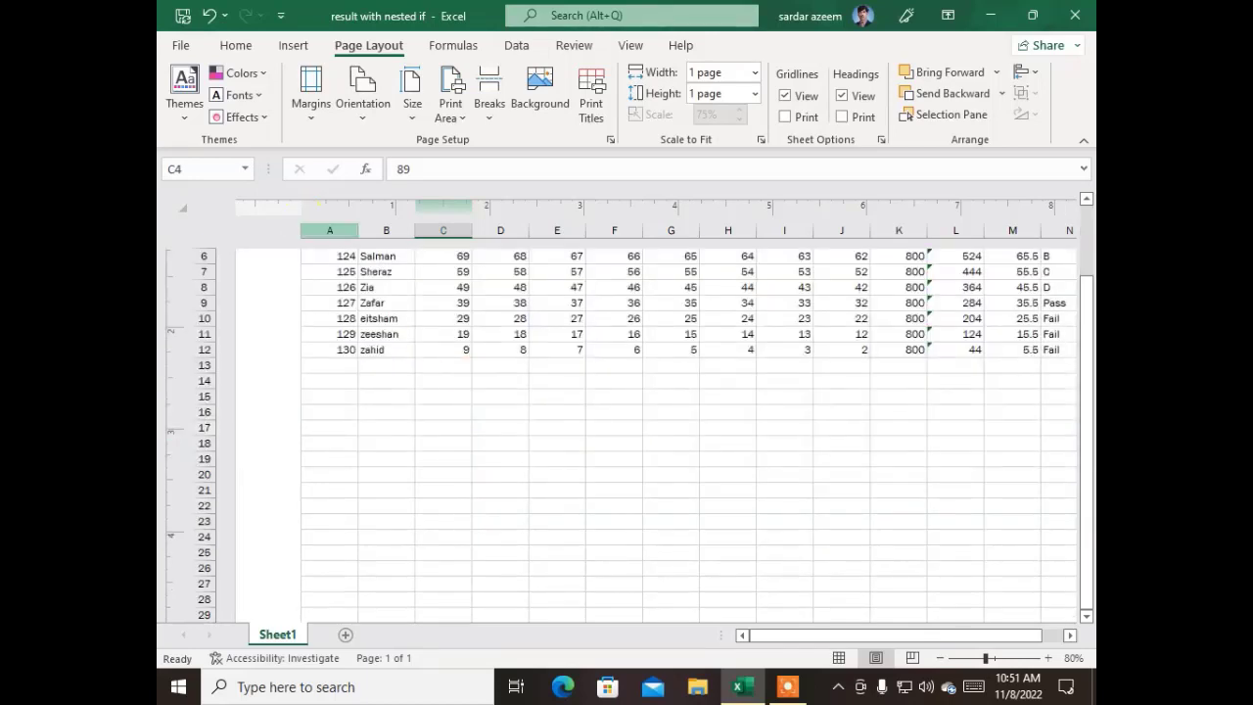
click(278, 47)
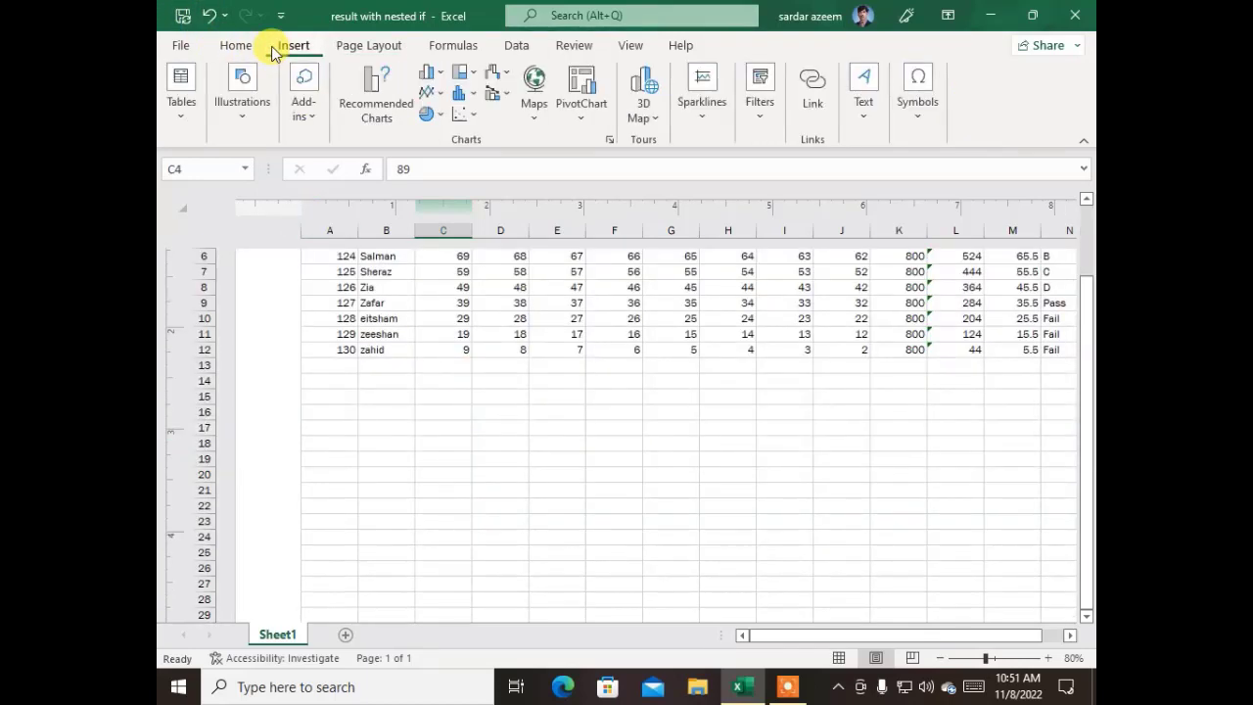
click(243, 122)
click(231, 168)
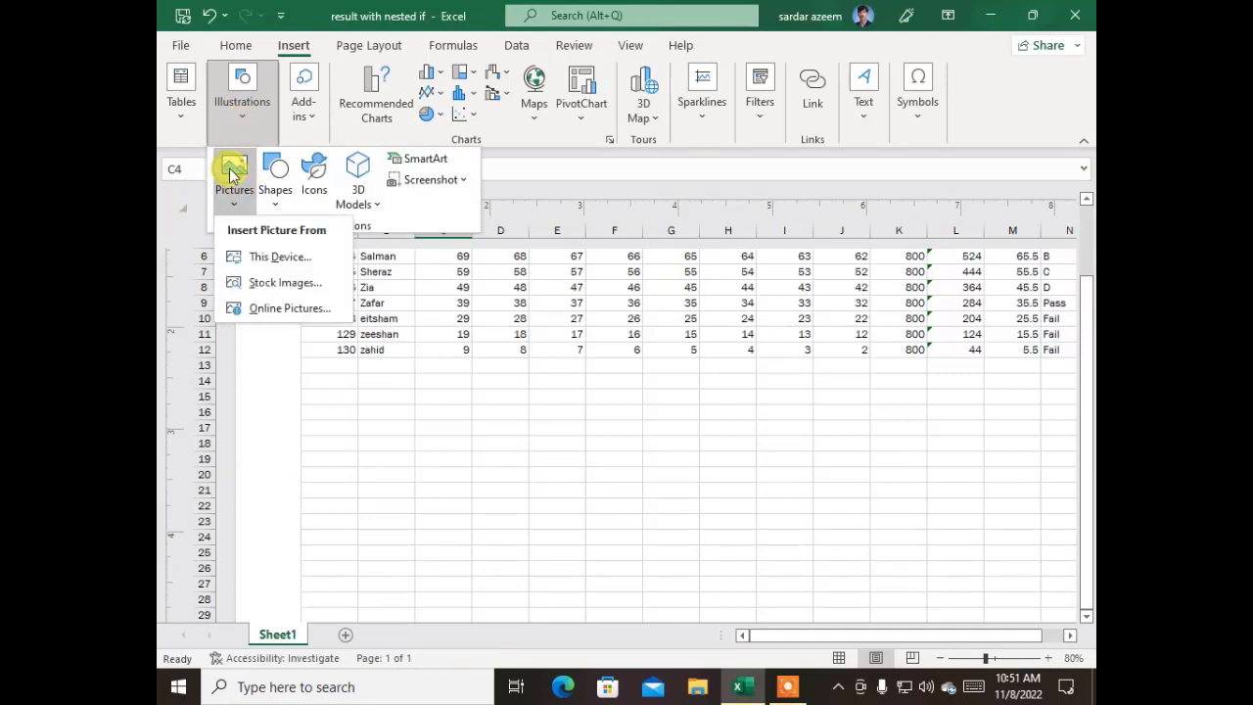
click(262, 258)
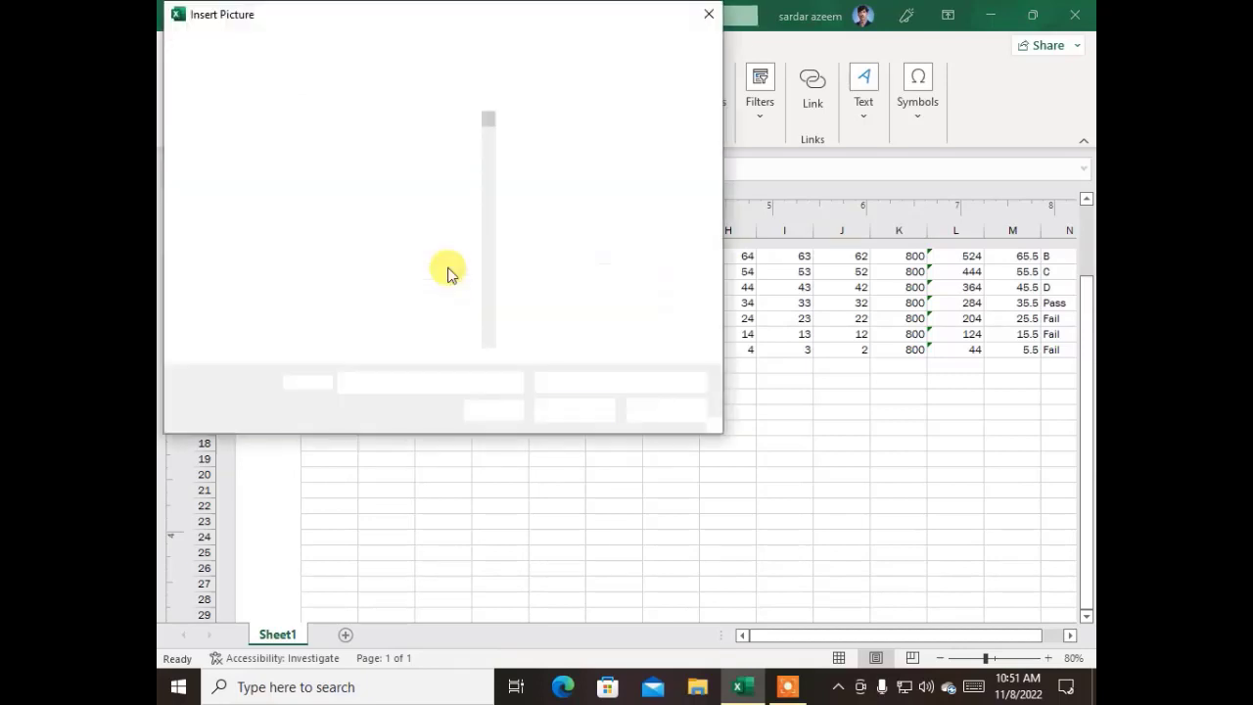
scroll(344, 247, down, 3)
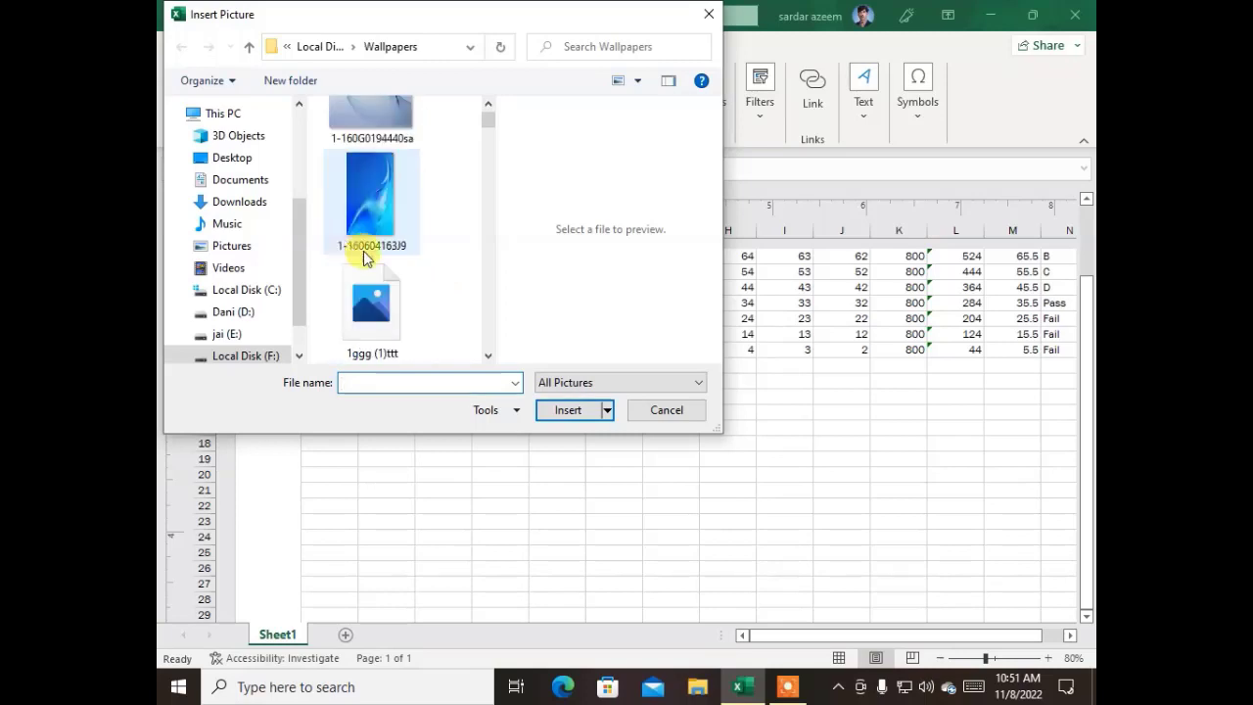
click(364, 300)
click(564, 410)
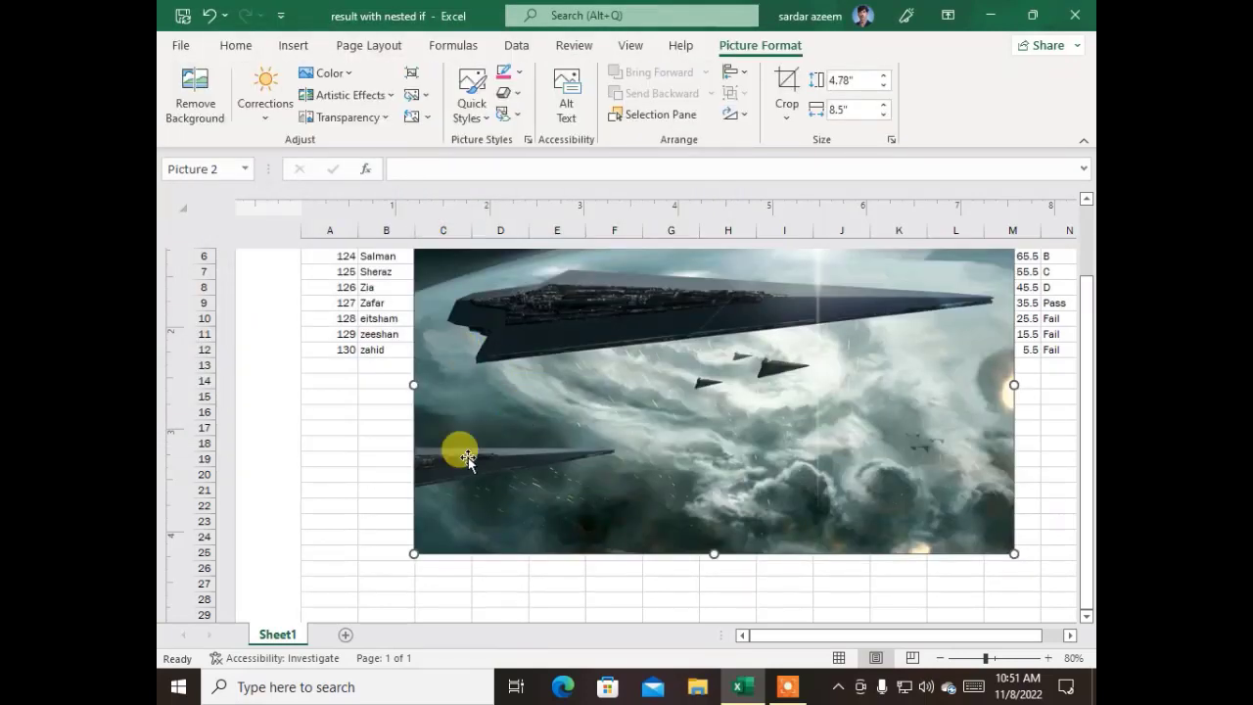
drag(413, 556, 448, 488)
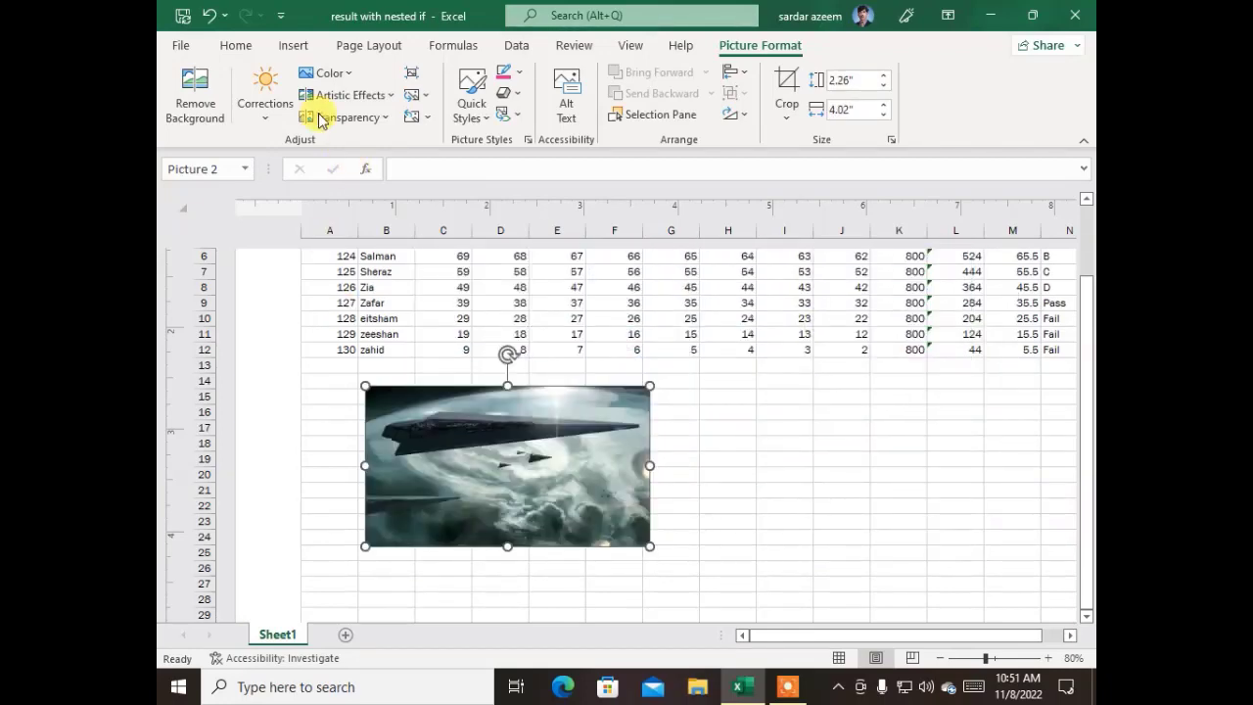
click(341, 380)
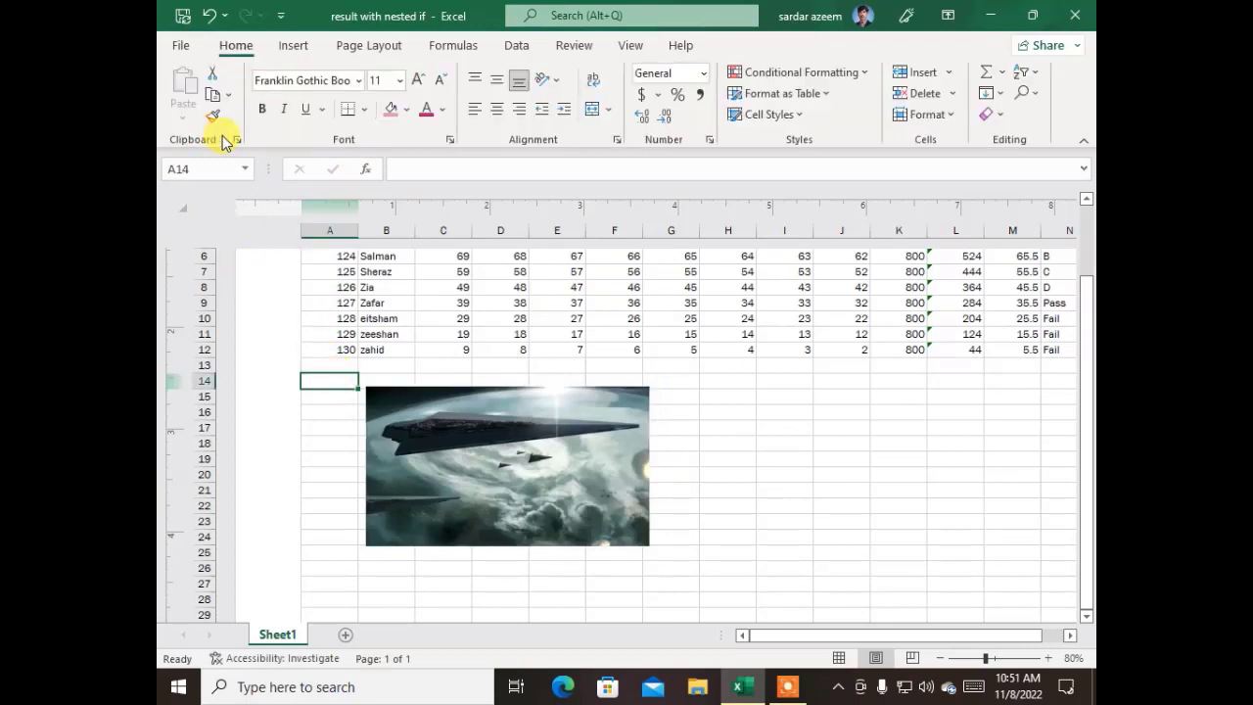
Insert the stone bridge landscape picture from the device's Wallpapers folder below the table
click(292, 45)
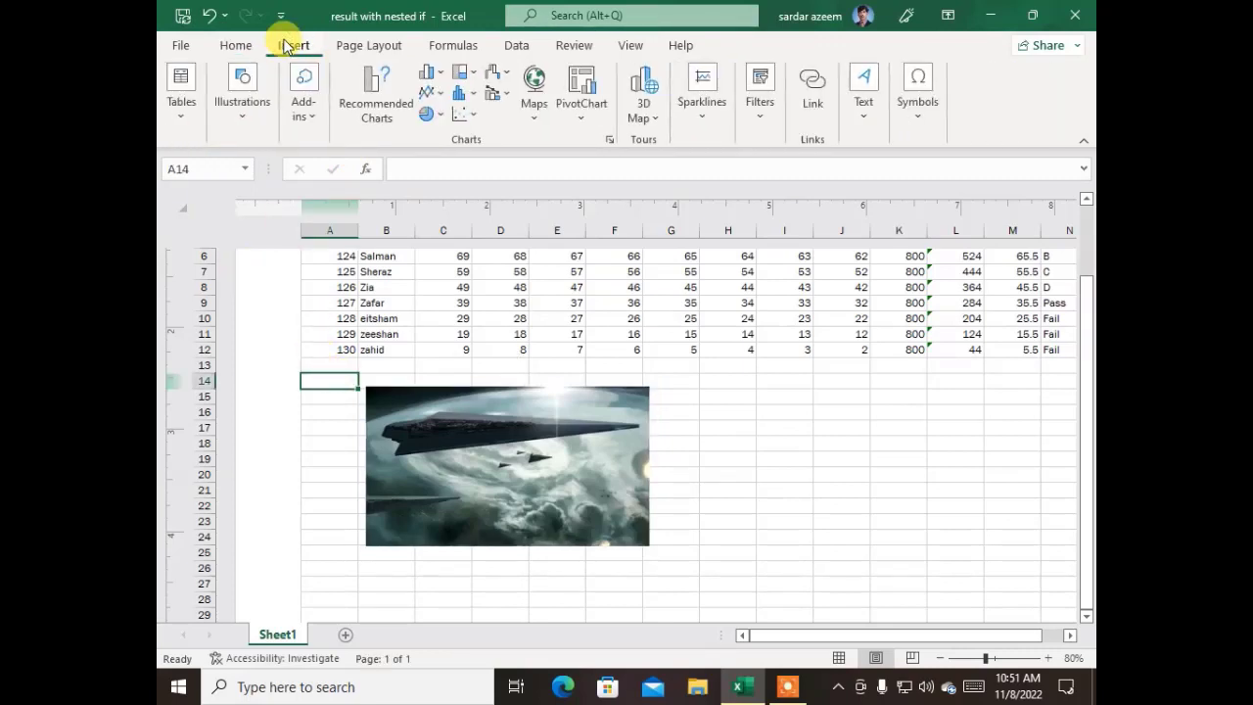
click(239, 117)
click(234, 176)
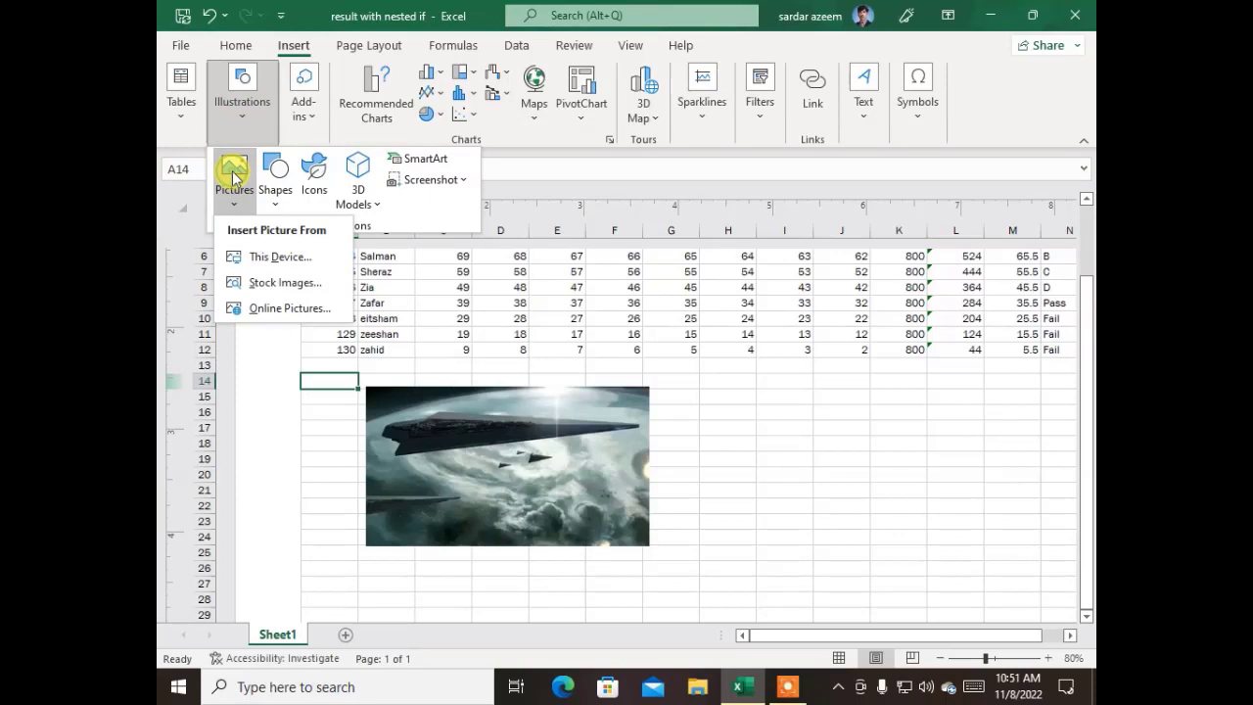
click(264, 256)
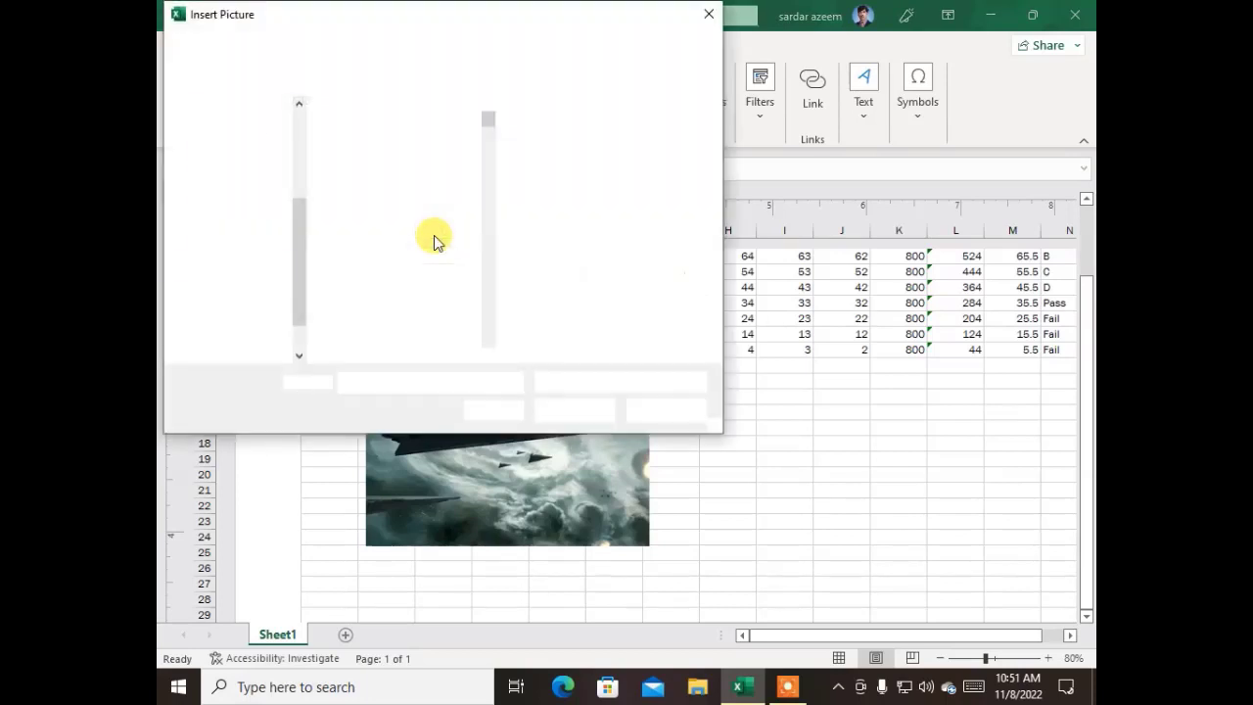
scroll(368, 291, down, 5)
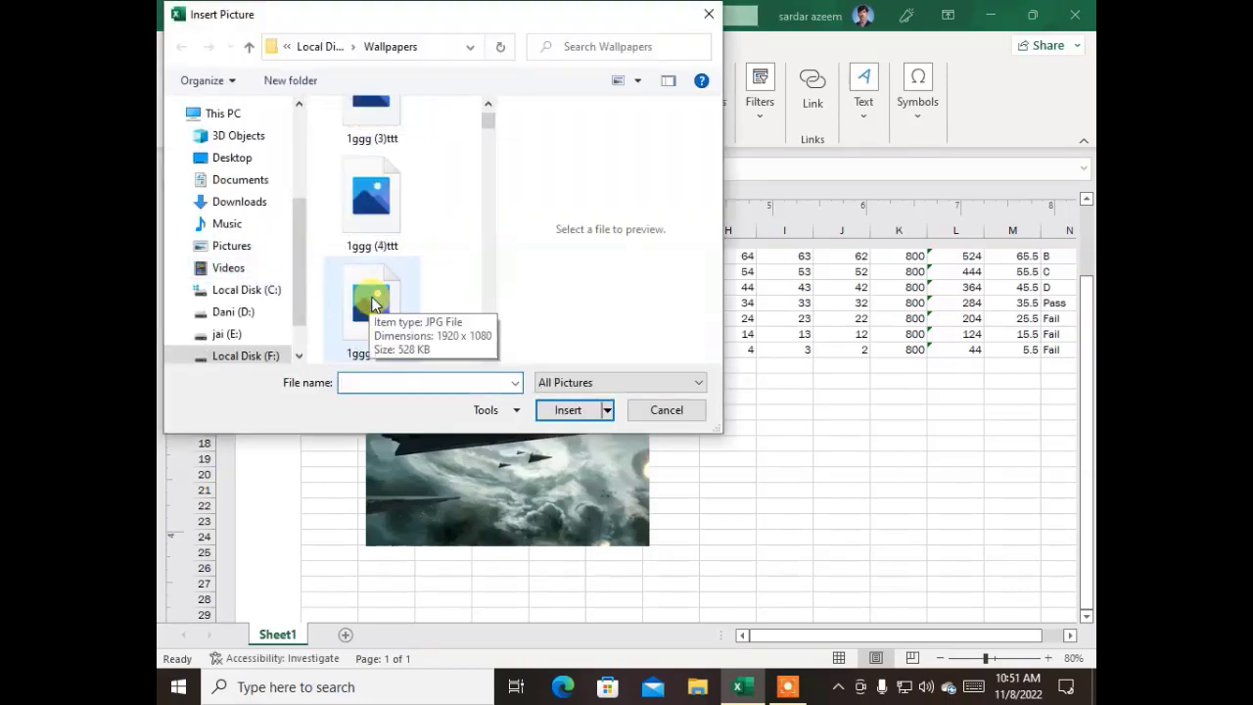
scroll(380, 213, down, 2)
double_click(365, 224)
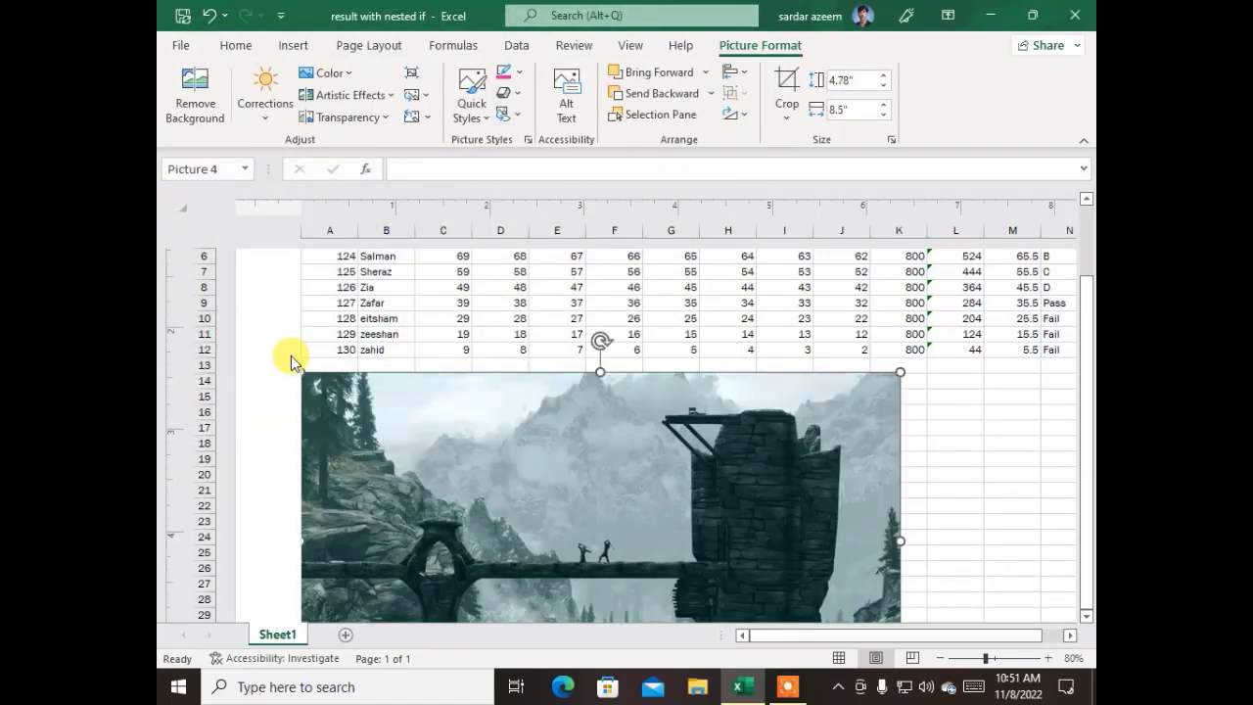
Shrink the bridge picture to about 2.33" by 4.15" and place it so it partly overlaps the spaceship picture
drag(302, 368, 797, 545)
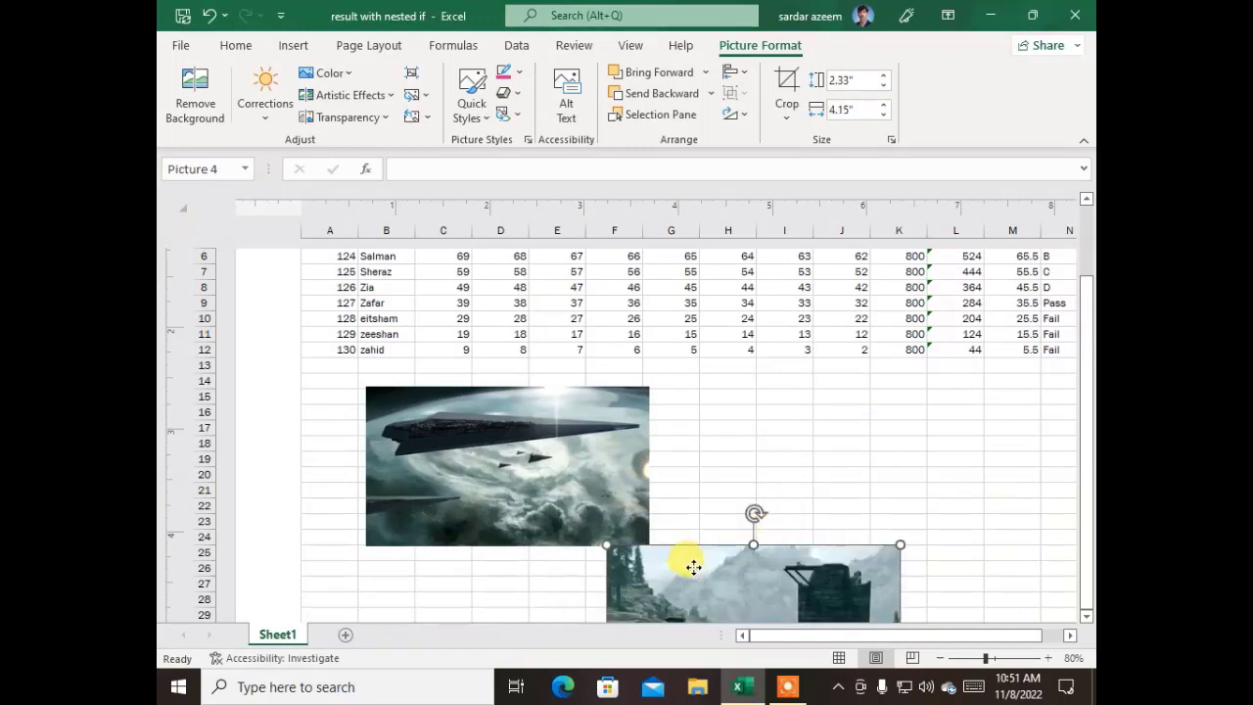
drag(693, 568, 520, 442)
scroll(339, 357, down, 2)
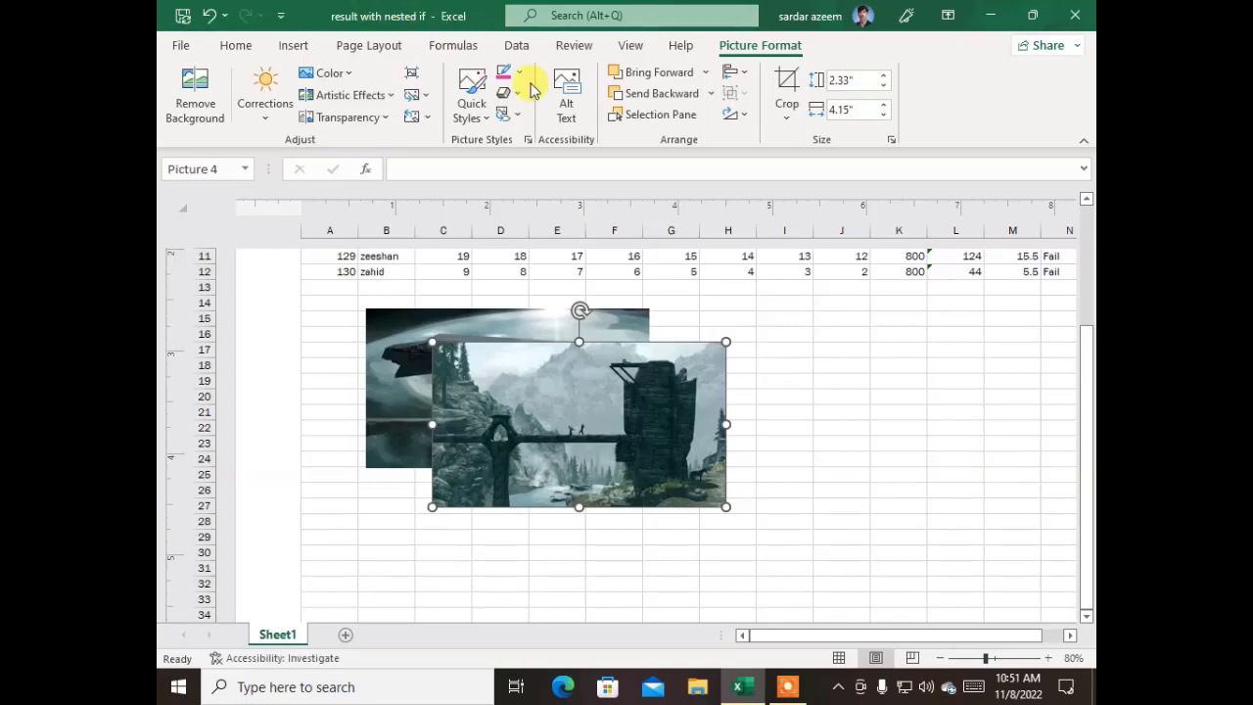
Send the bridge picture backward behind the spaceship picture, and bring it forward again
click(643, 97)
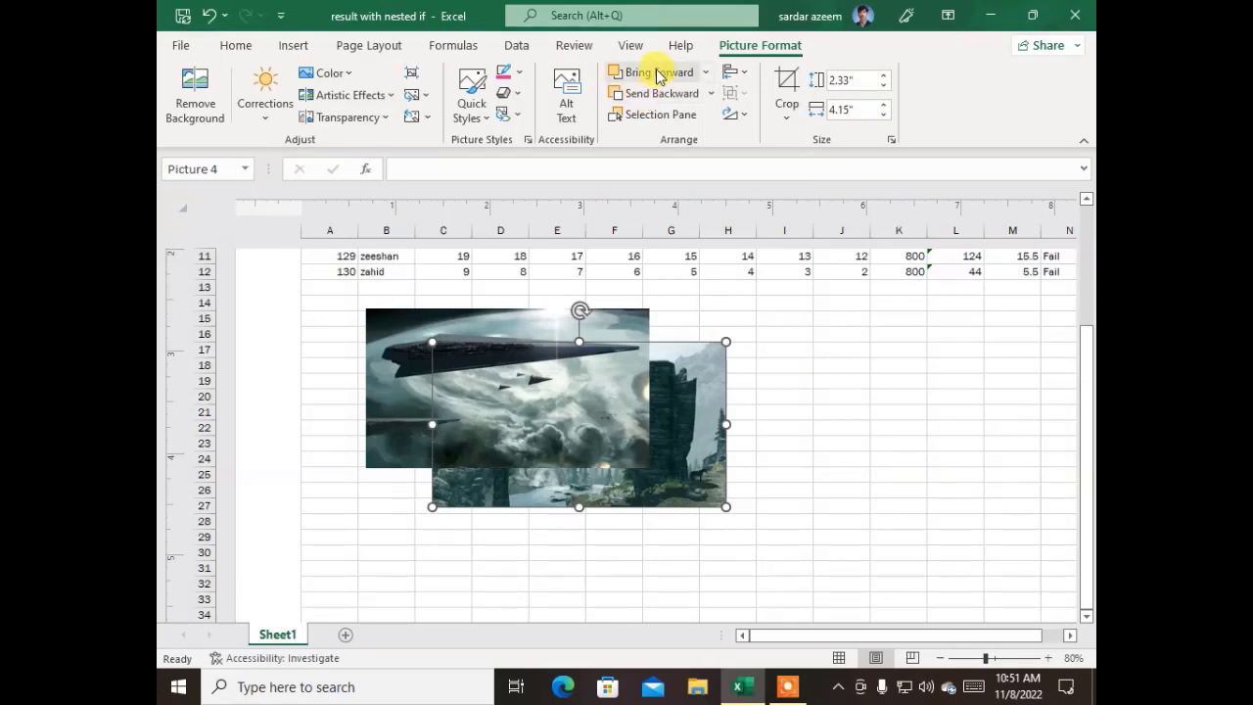
click(657, 76)
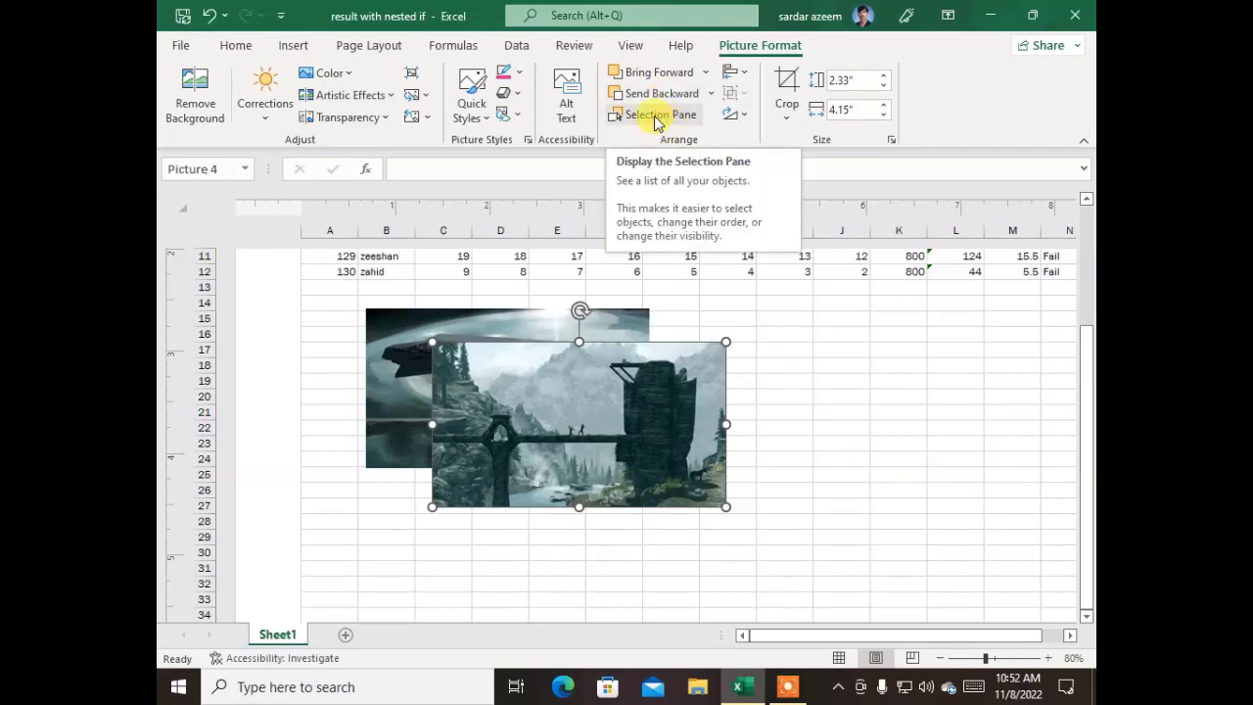
Display the Selection Pane and select Picture 2 and Picture 4 in turn from its object list
click(656, 118)
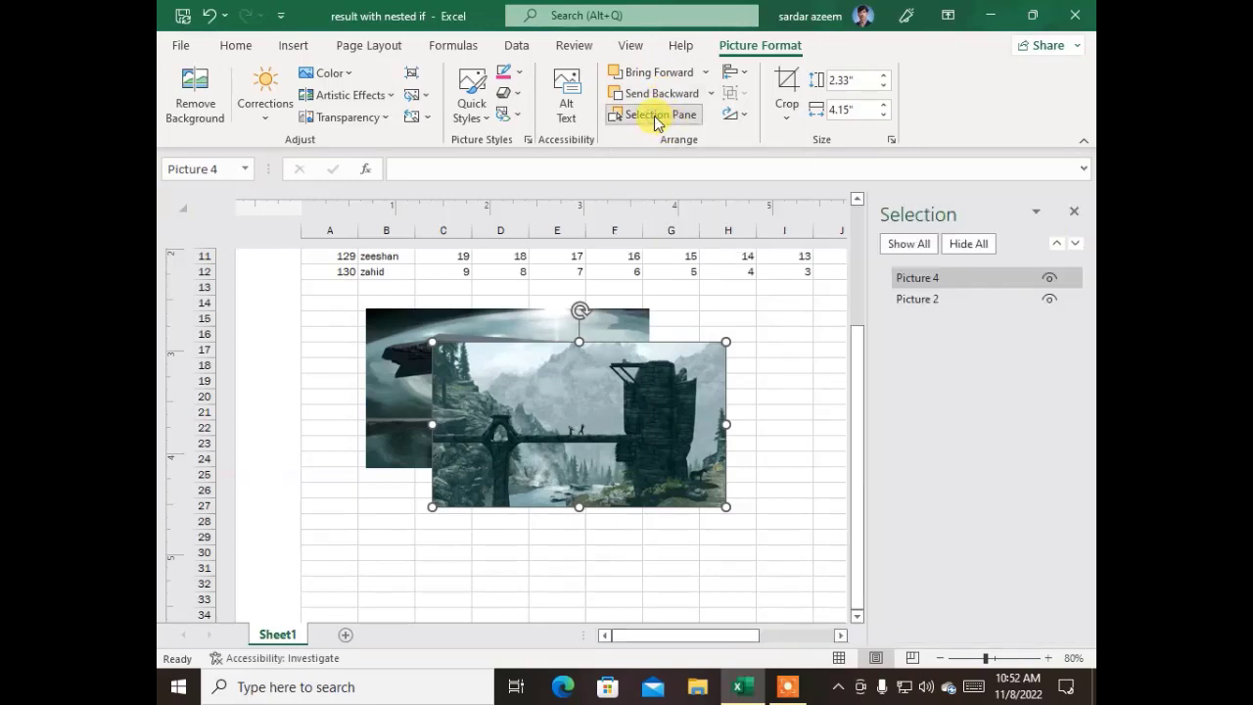
click(945, 299)
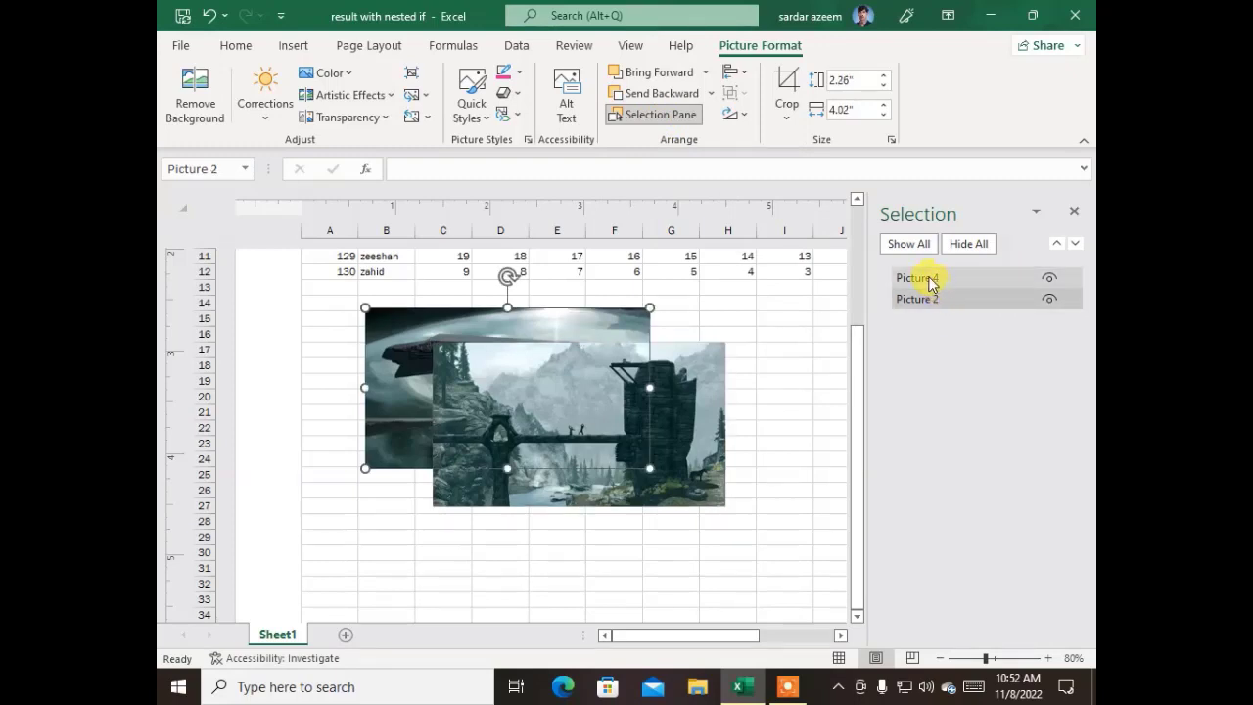
click(926, 279)
click(922, 296)
click(926, 280)
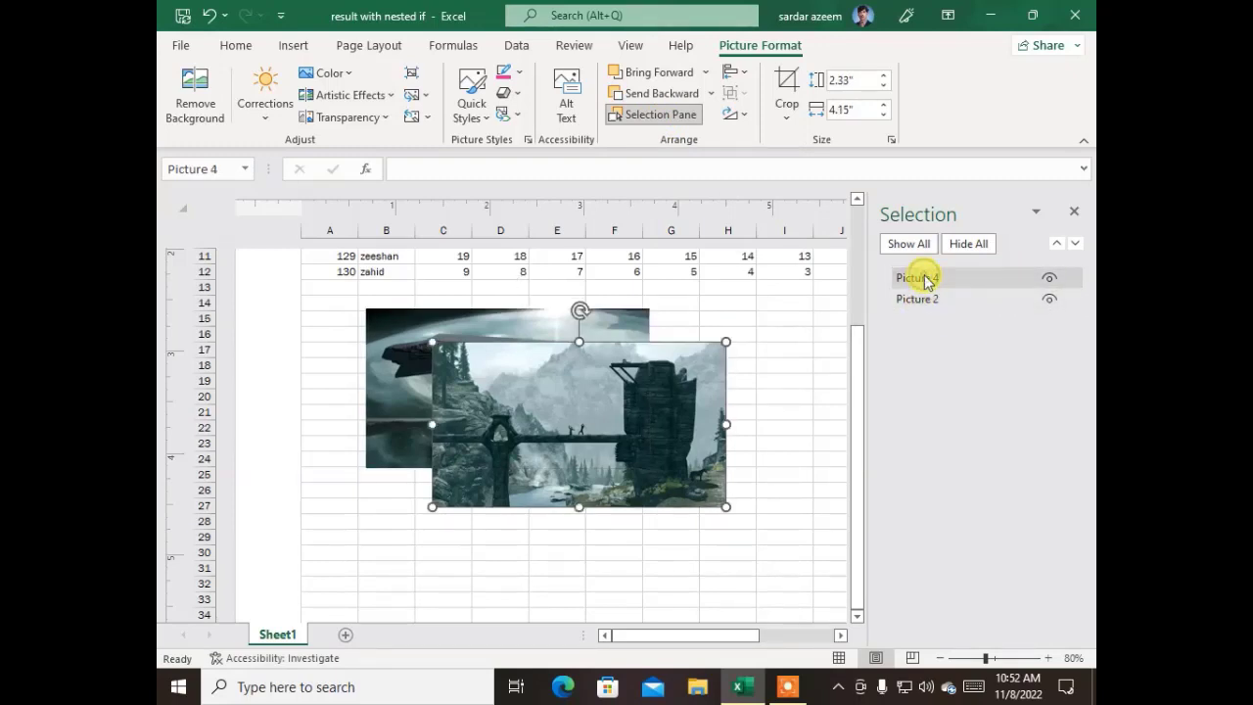
click(921, 299)
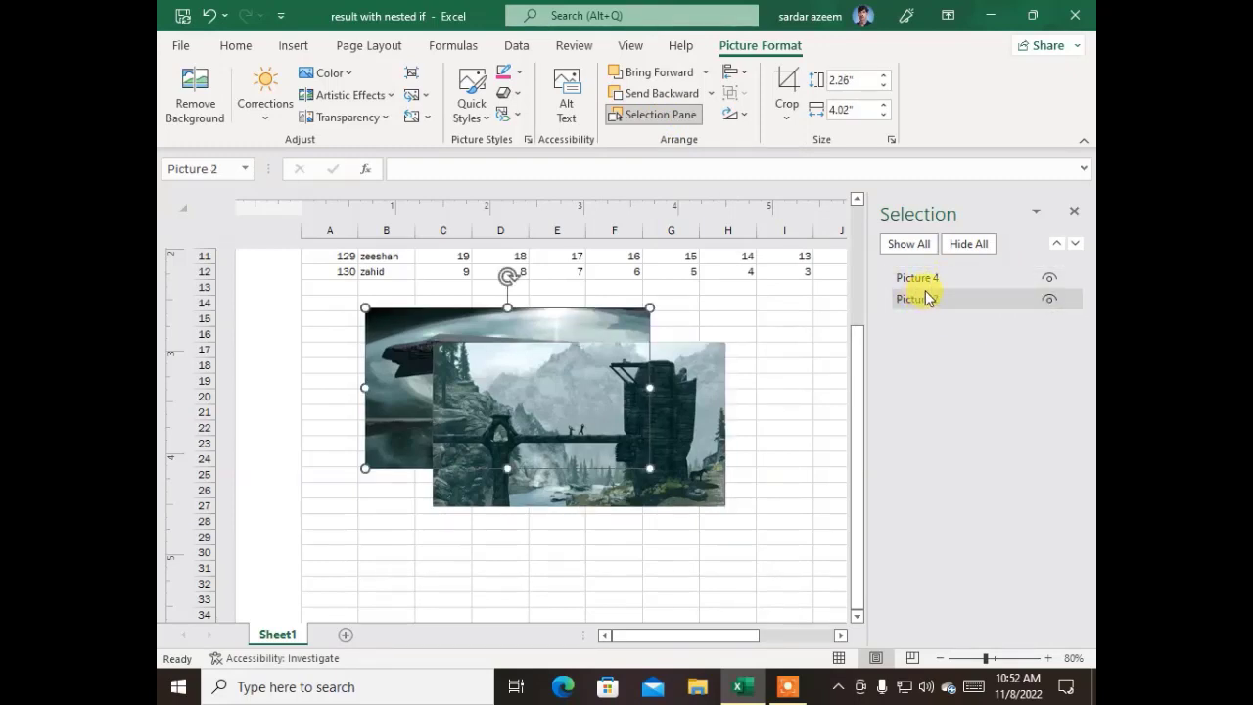
Hide Picture 2 and Picture 4 through the Selection Pane, and show both again
click(1051, 304)
click(1051, 284)
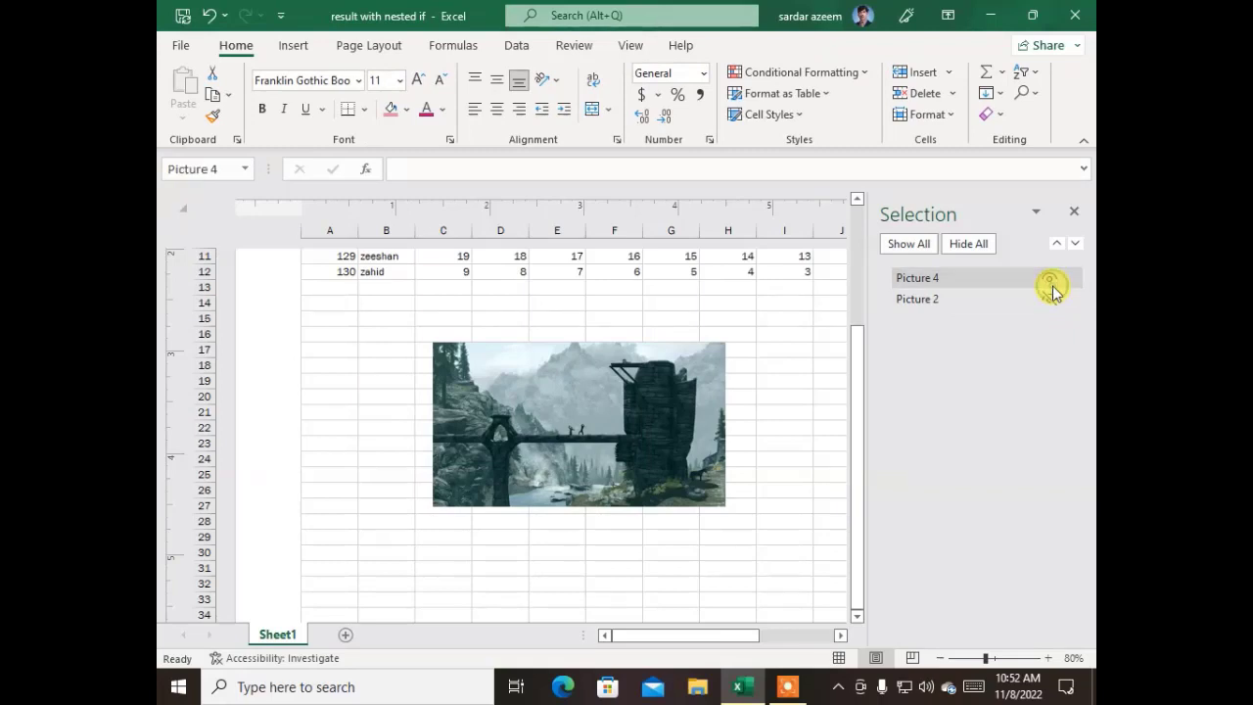
click(1051, 282)
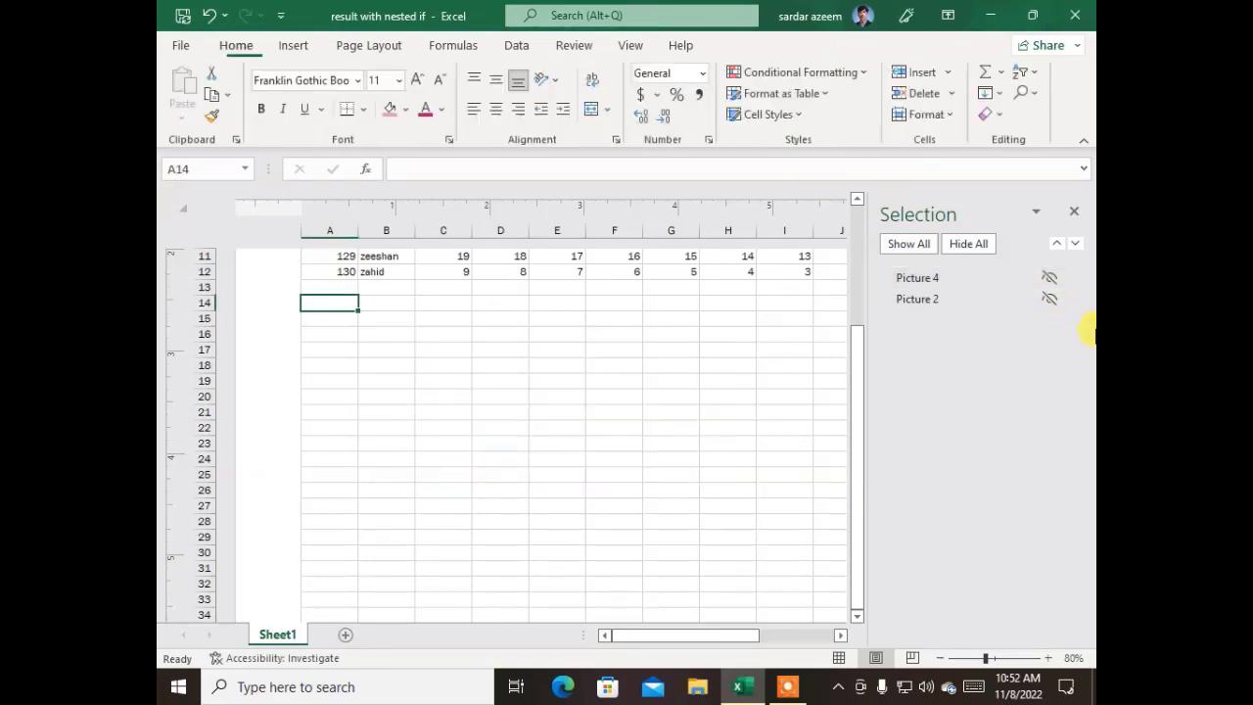
click(1053, 303)
click(1049, 281)
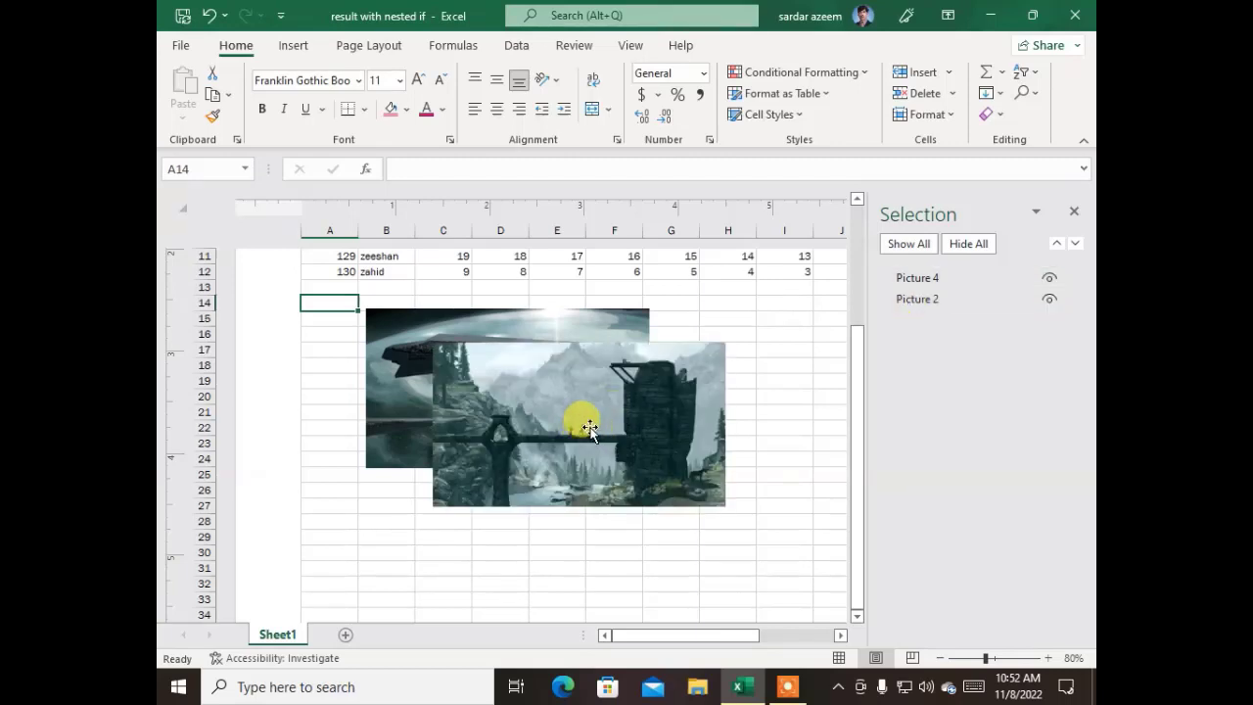
Move the bridge picture down and to the right, and align both pictures by their top edges
click(595, 427)
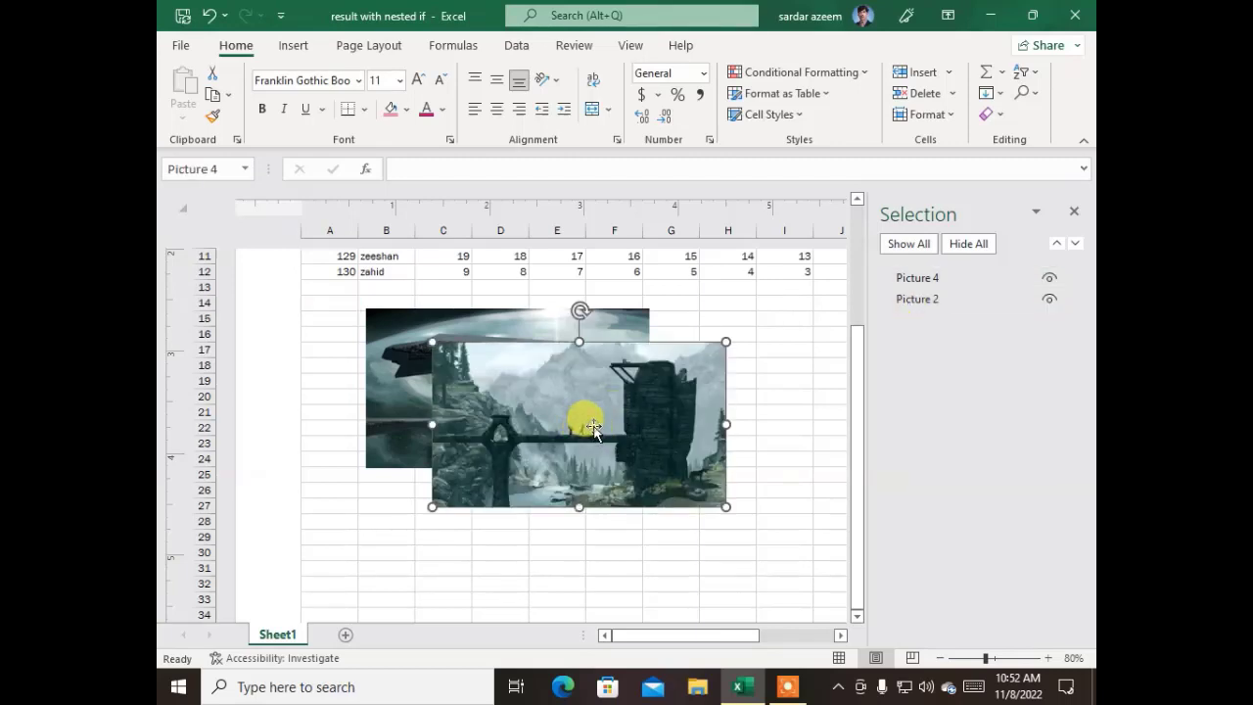
click(377, 54)
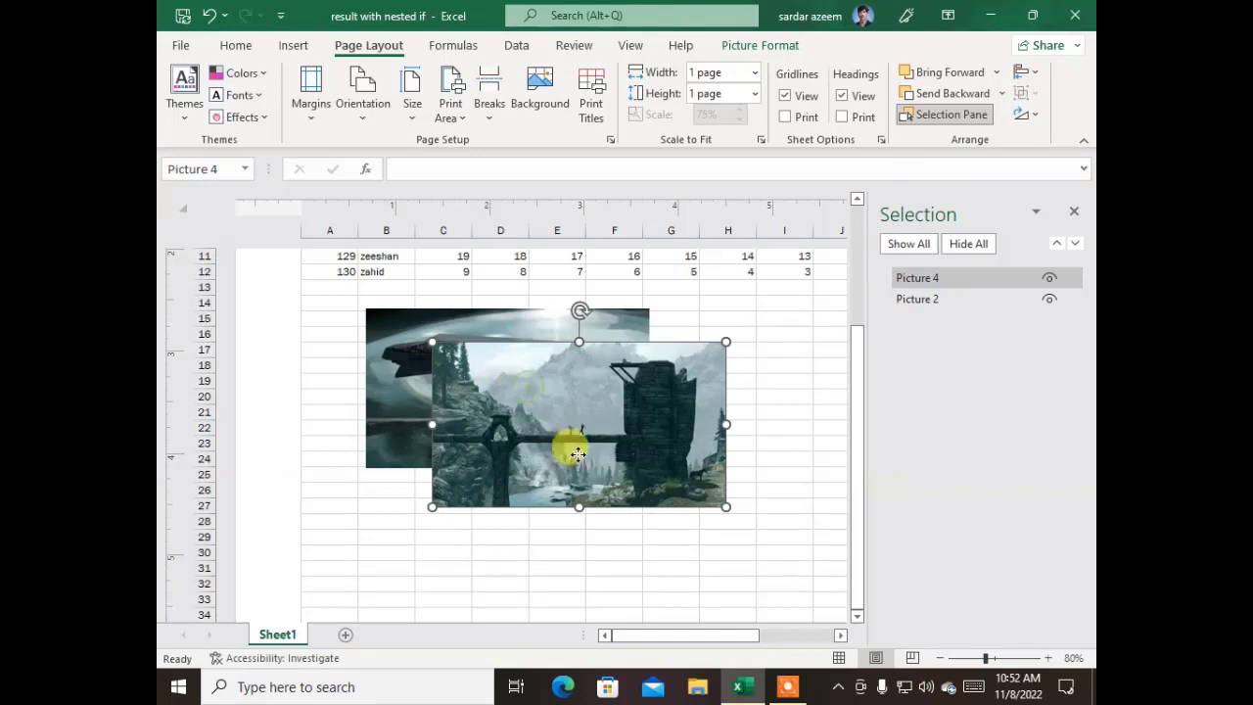
drag(608, 458, 677, 548)
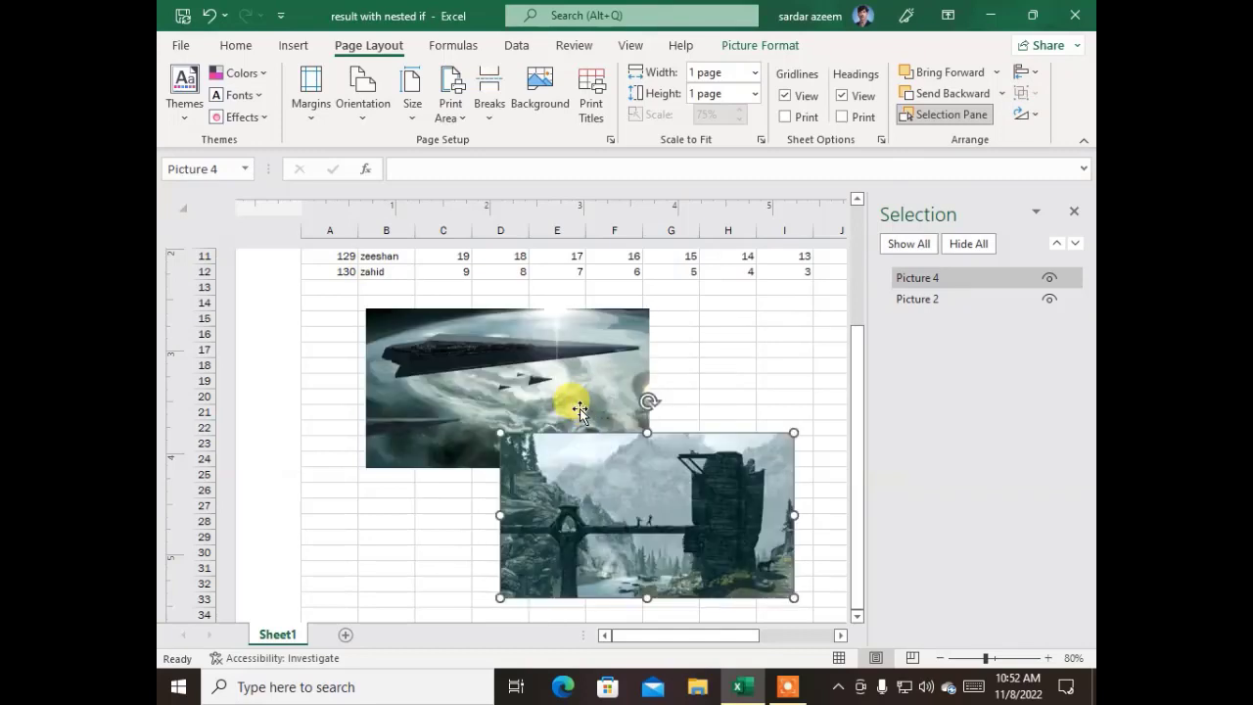
ctrl+click(469, 393)
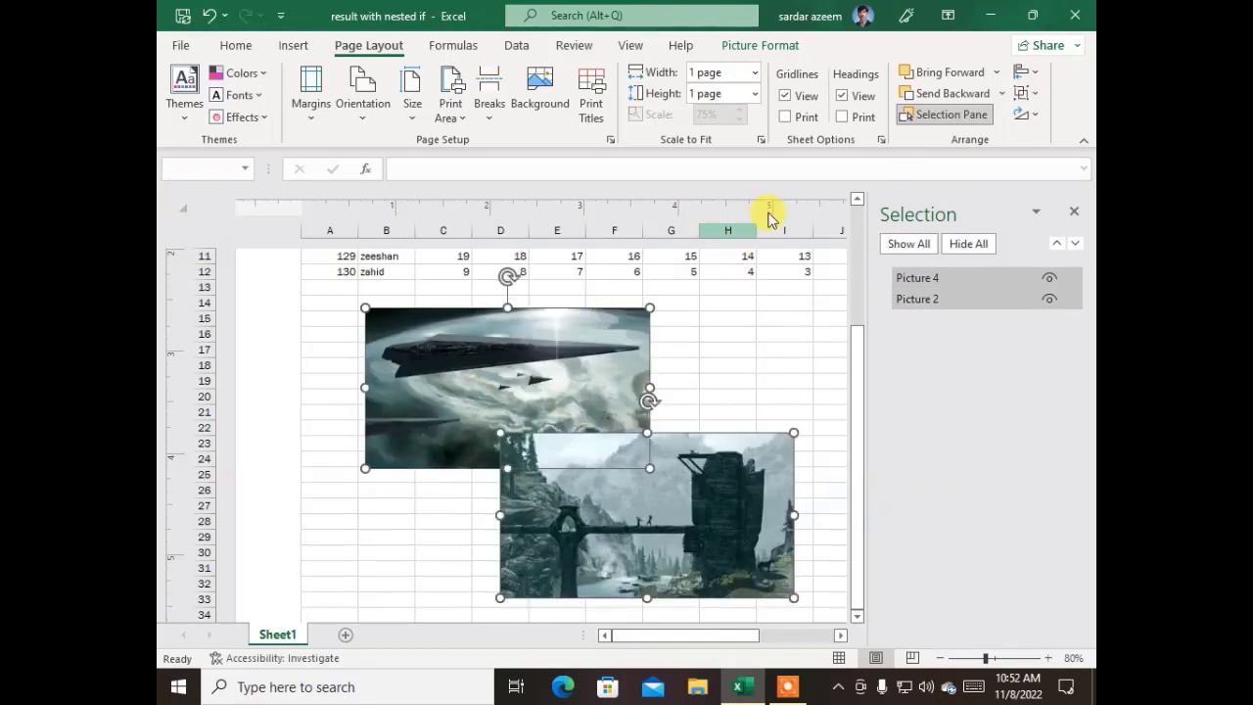
click(1024, 73)
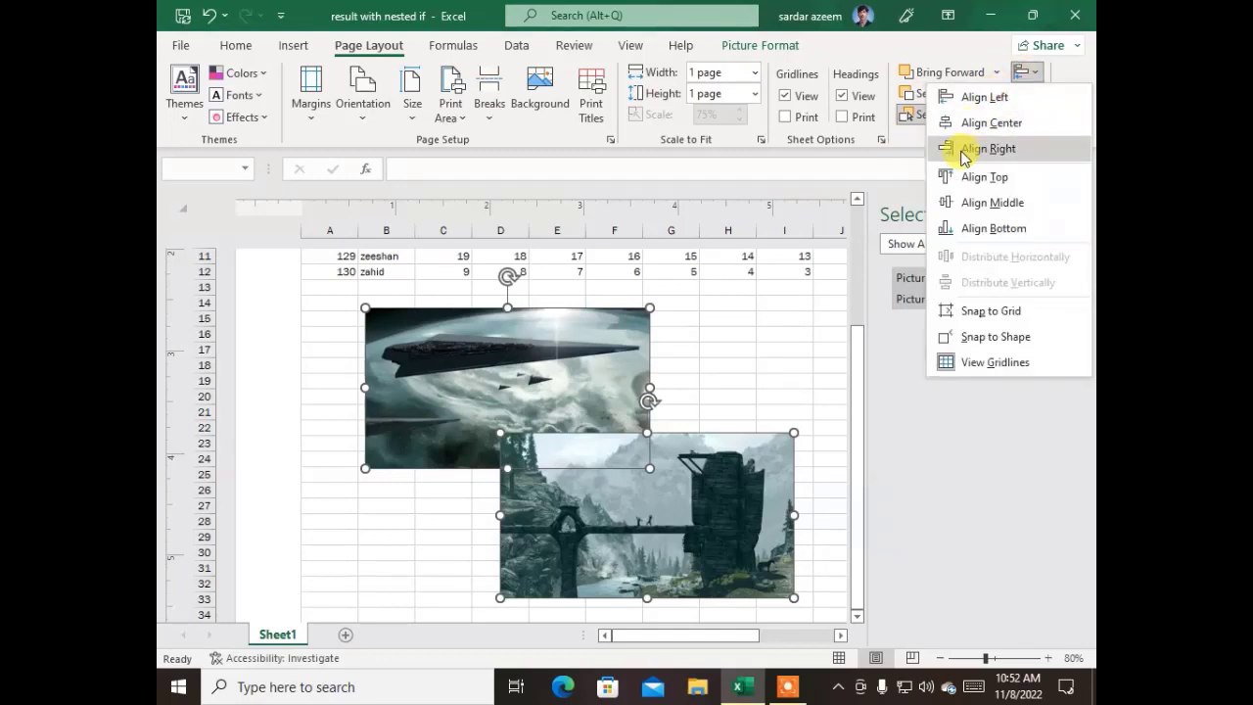
click(984, 177)
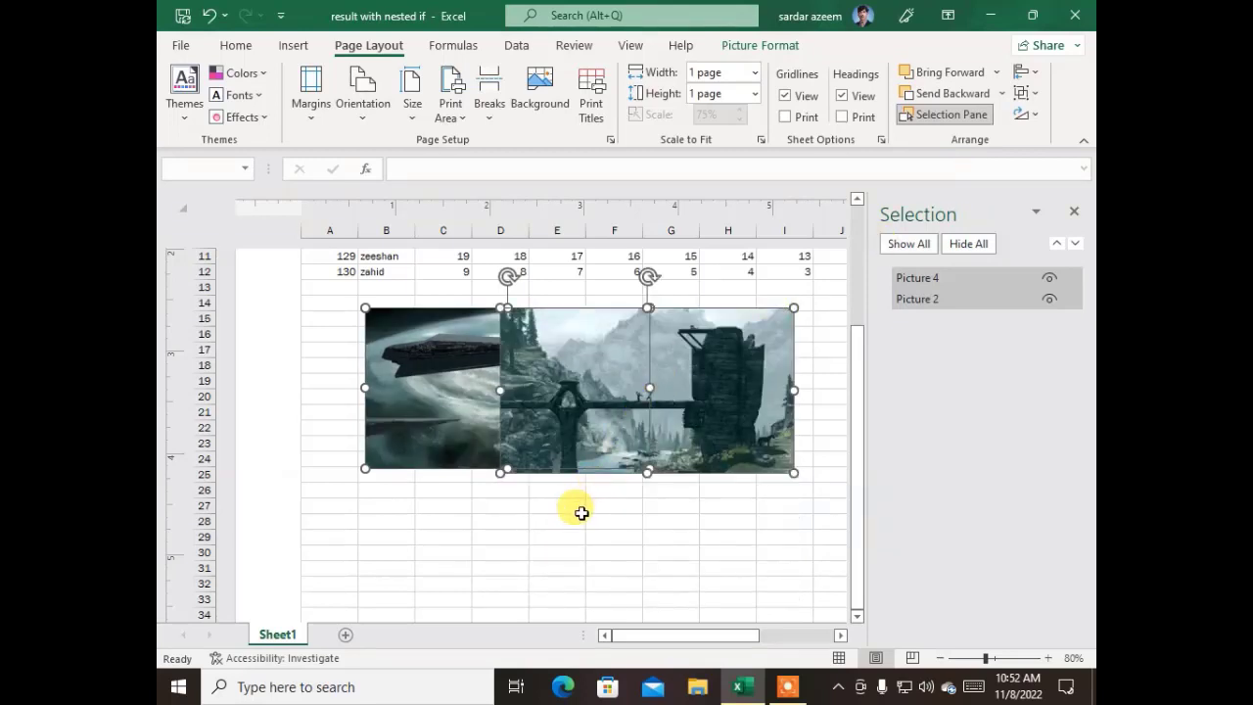
Offset the bridge picture below the spaceship picture's top edge and group the two pictures, closing the Selection Pane
click(546, 551)
click(611, 443)
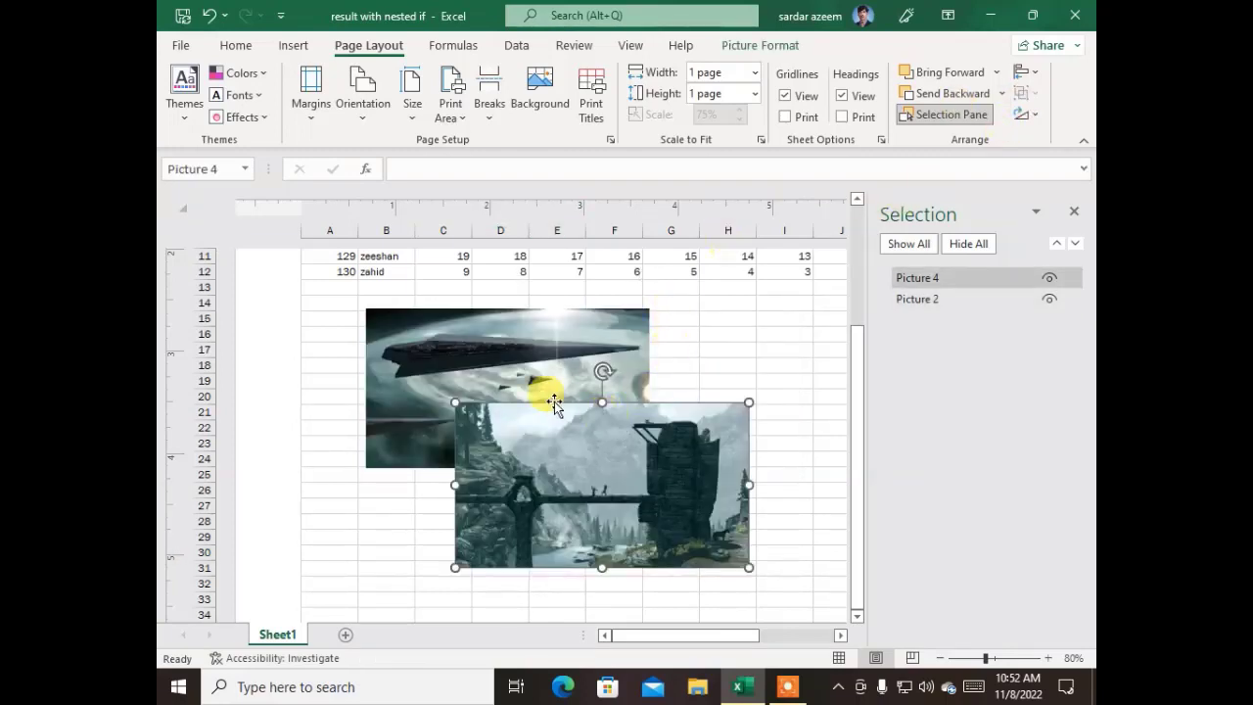
ctrl+click(471, 366)
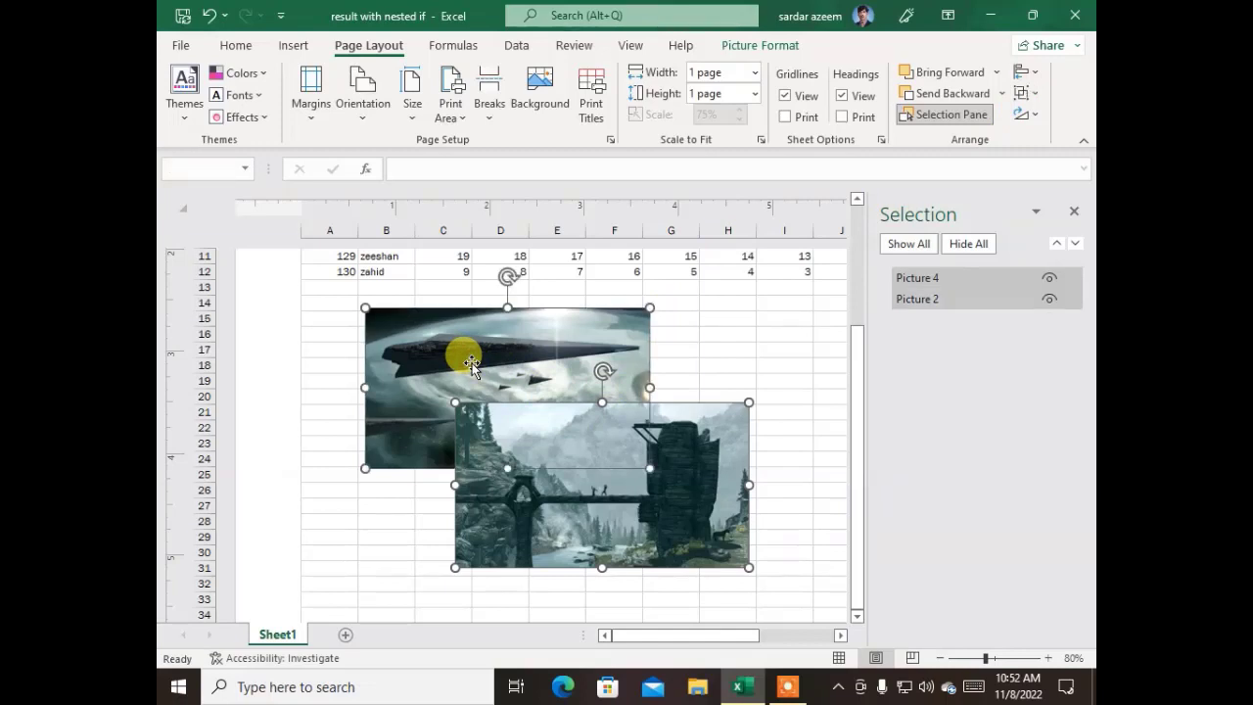
click(1023, 93)
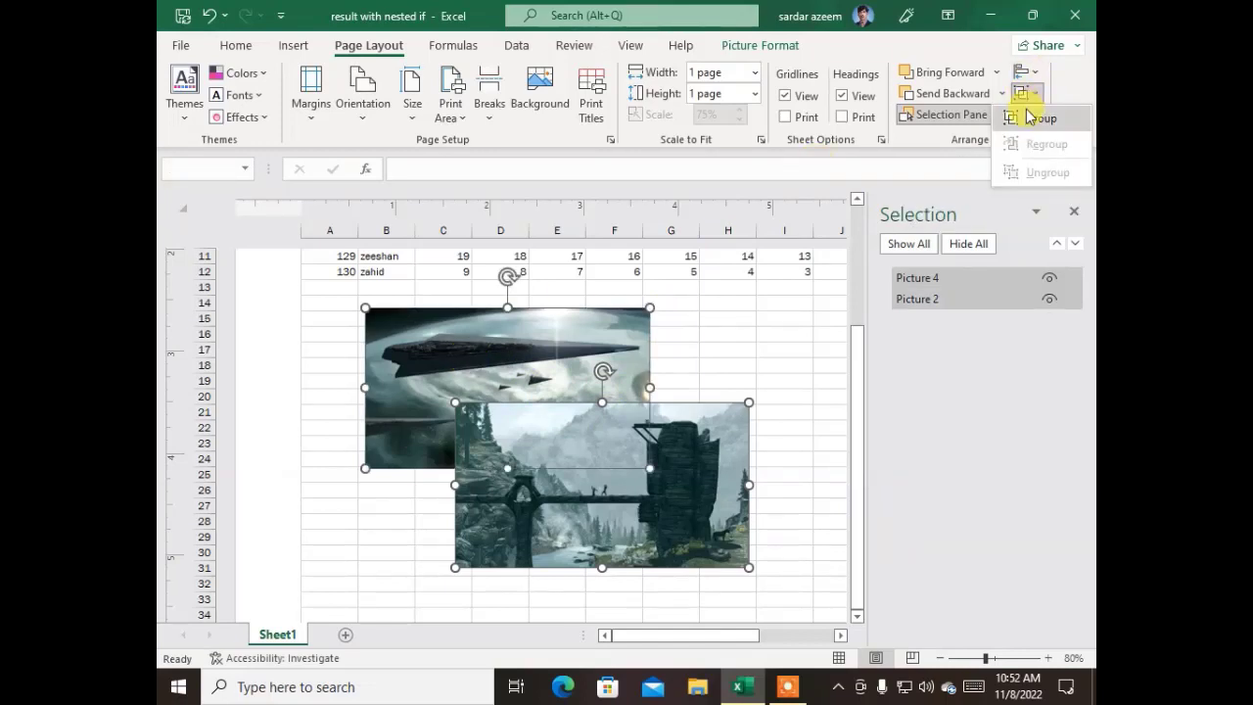
click(1025, 118)
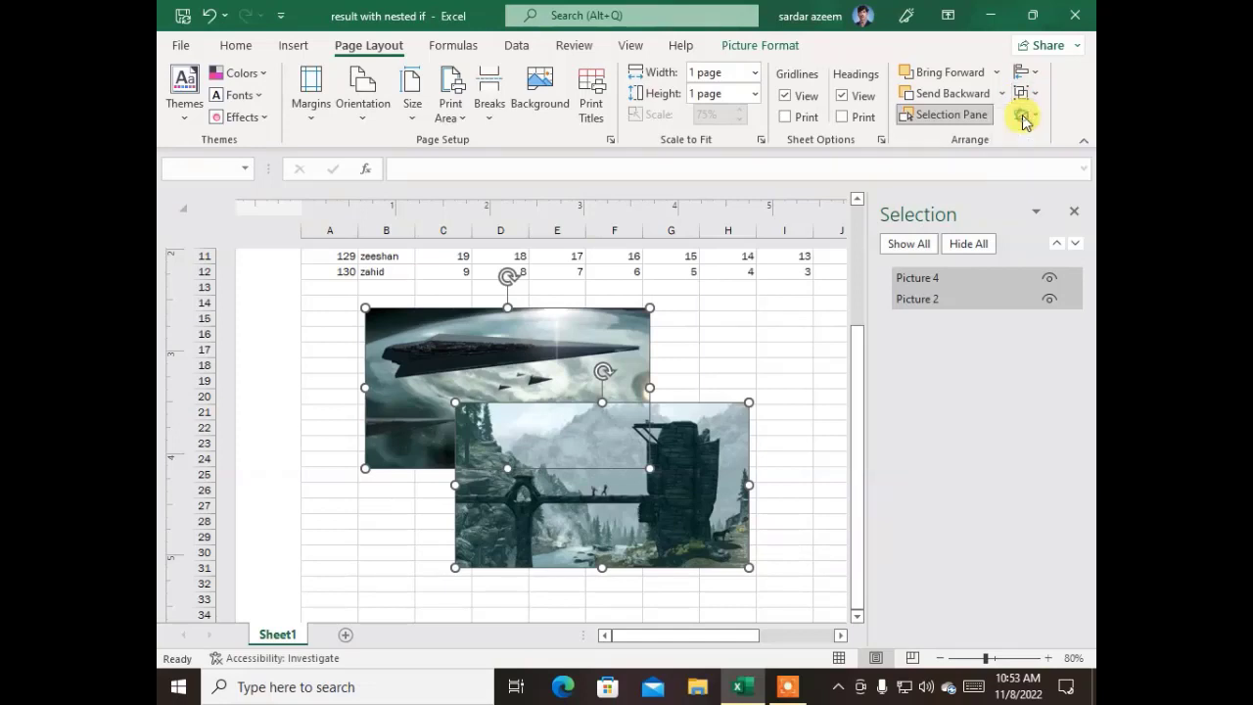
click(784, 361)
click(1073, 217)
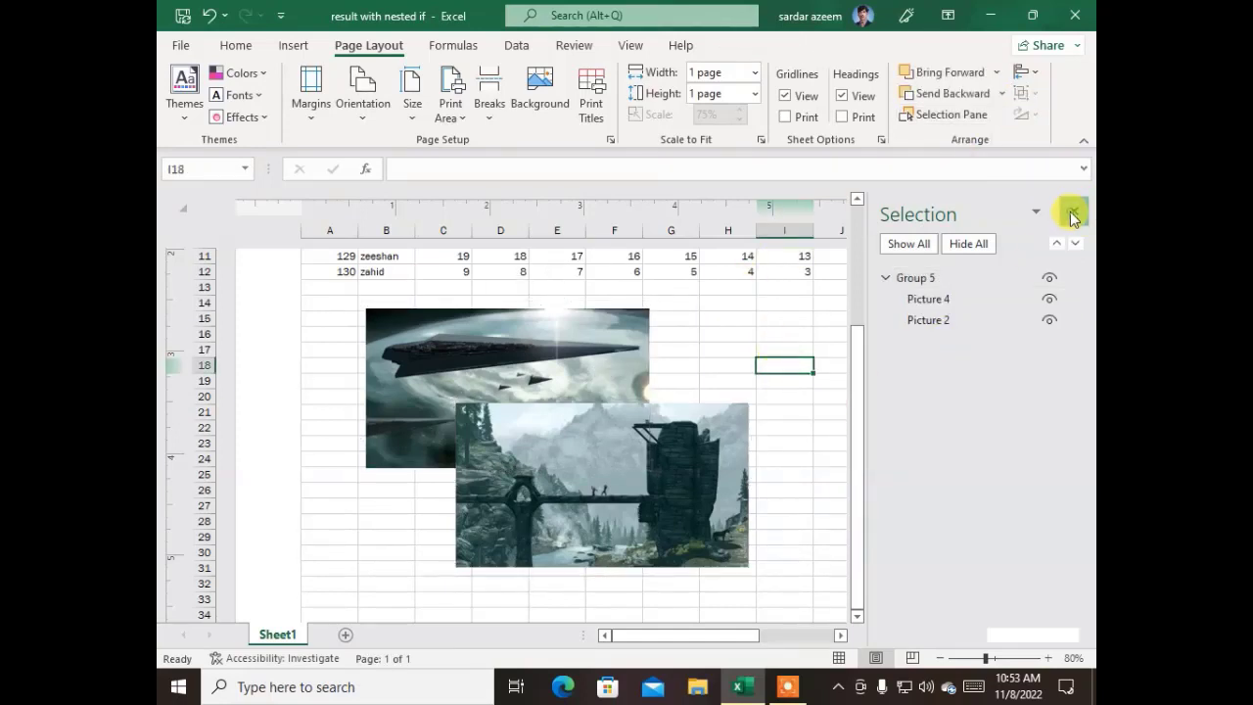
Enlarge the picture group to span roughly eleven columns and place it in the empty rows from row 15, below the table
drag(639, 451, 941, 390)
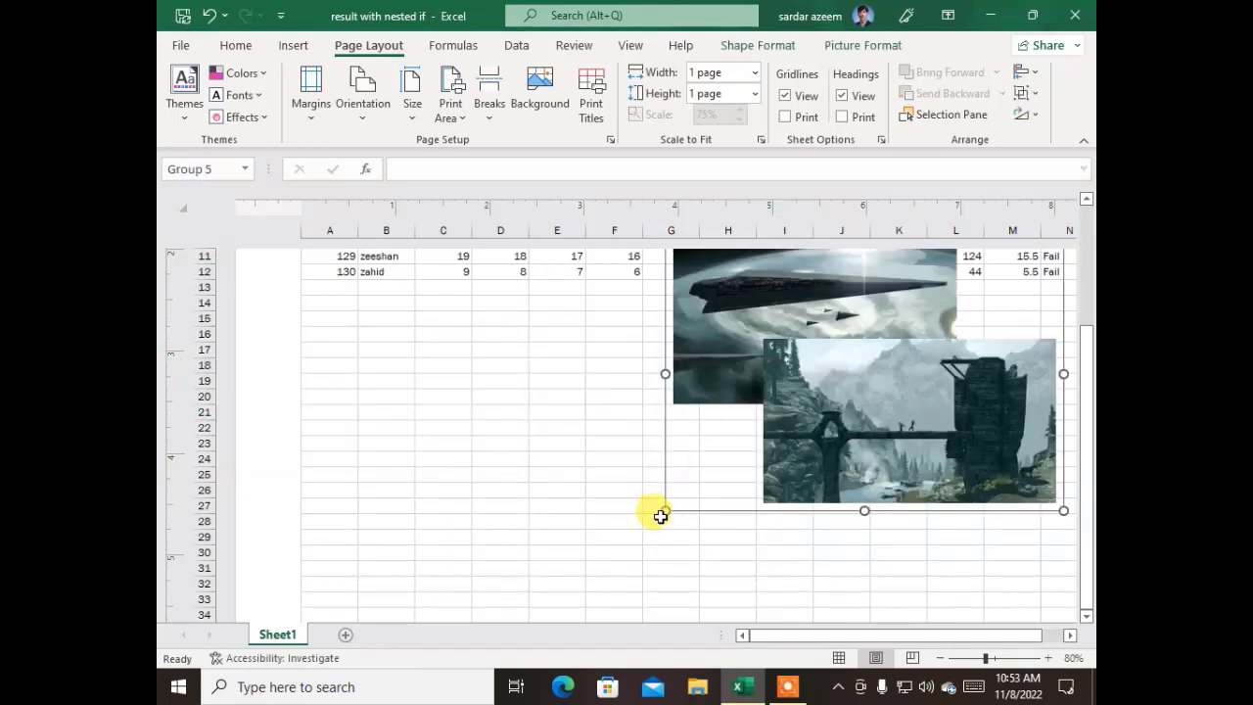
drag(659, 511, 476, 582)
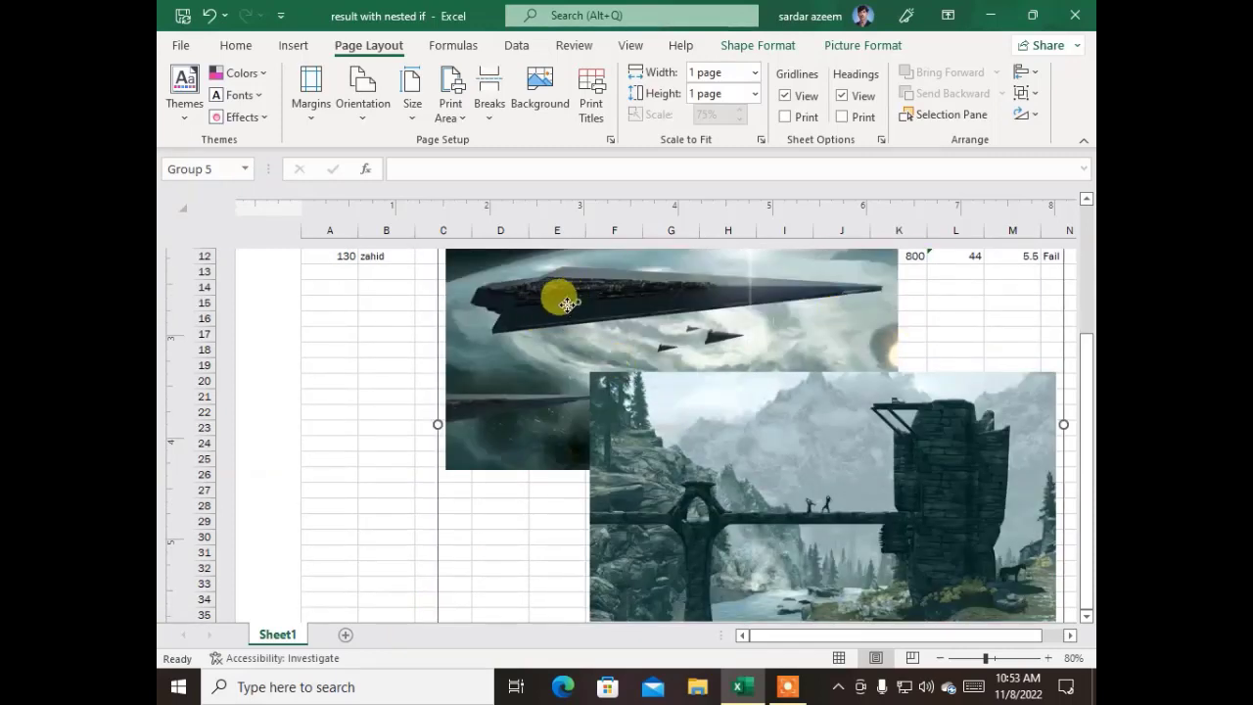
drag(467, 405, 456, 369)
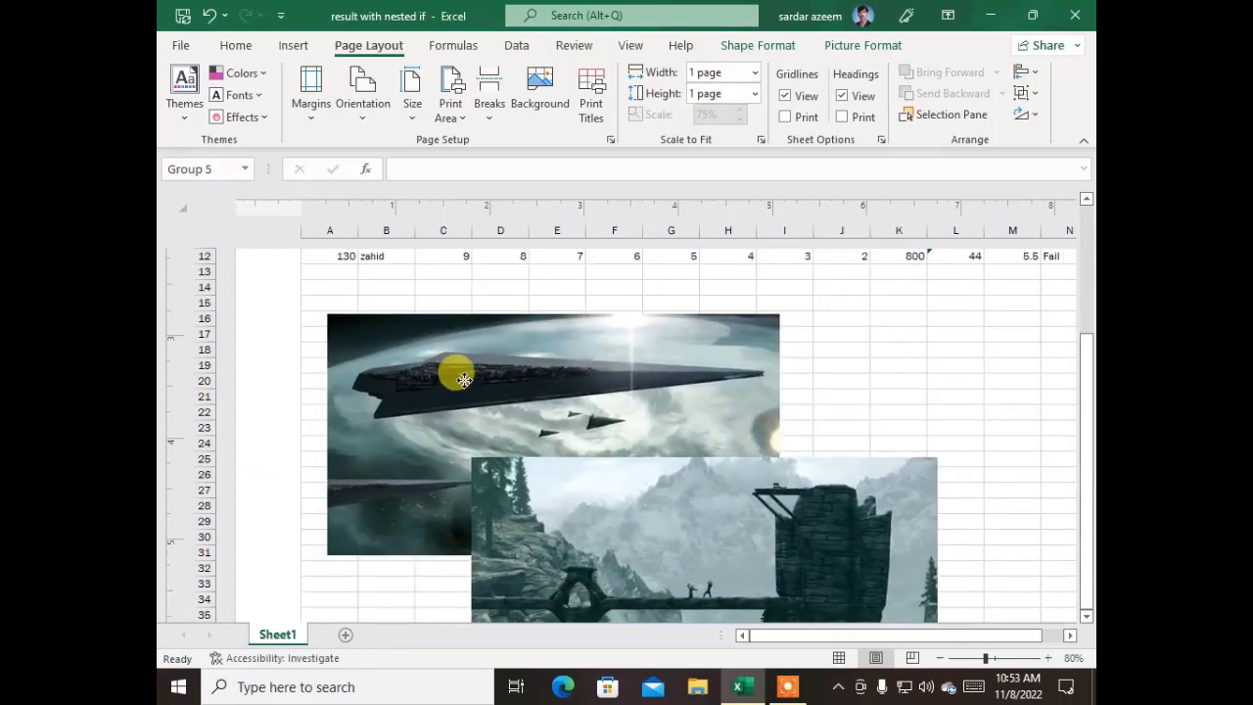
Ungroup the two pictures and move the bridge picture on its own up and to the right
click(1028, 103)
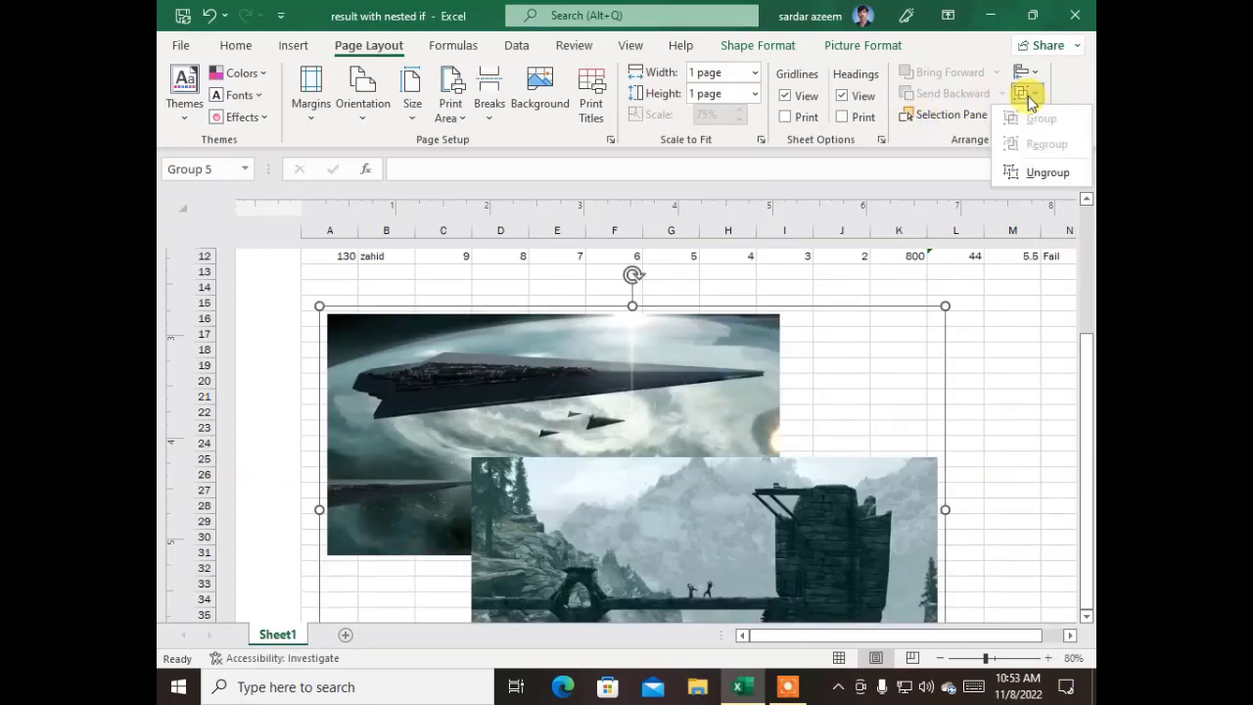
click(1021, 169)
click(966, 339)
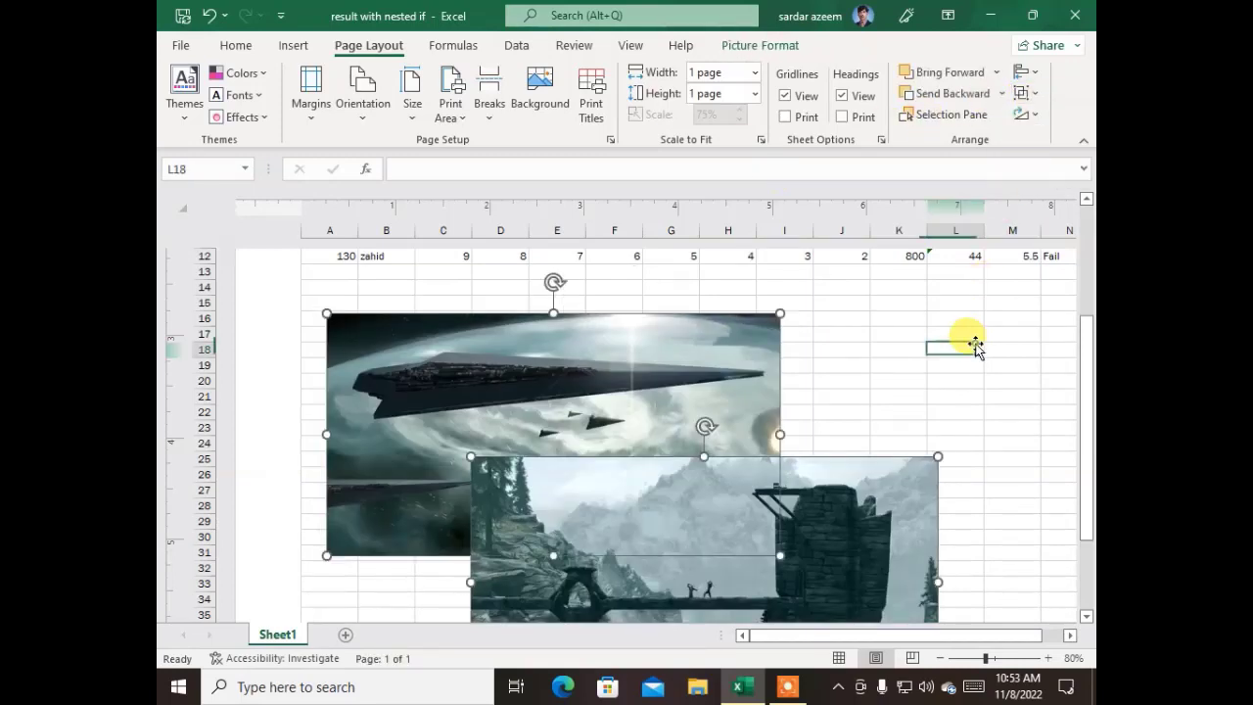
click(476, 386)
drag(860, 490, 976, 403)
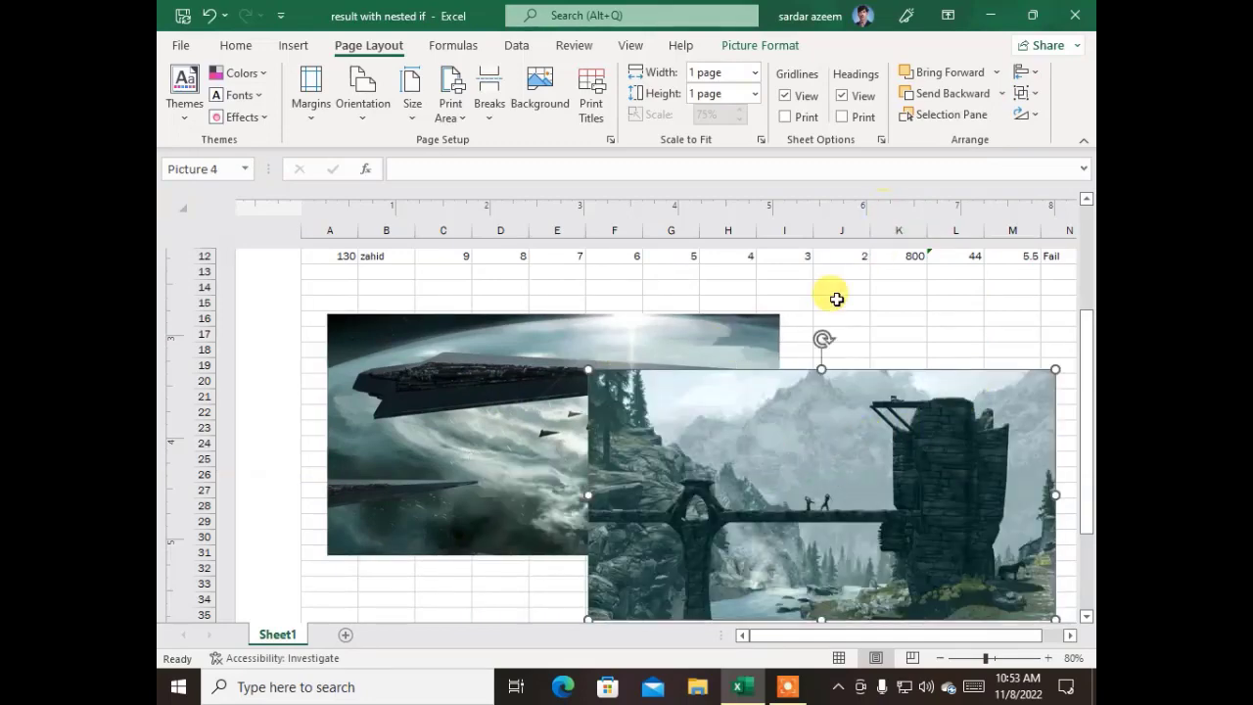
Rotate the bridge picture right by 90°
scroll(828, 279, down, 2)
click(1035, 116)
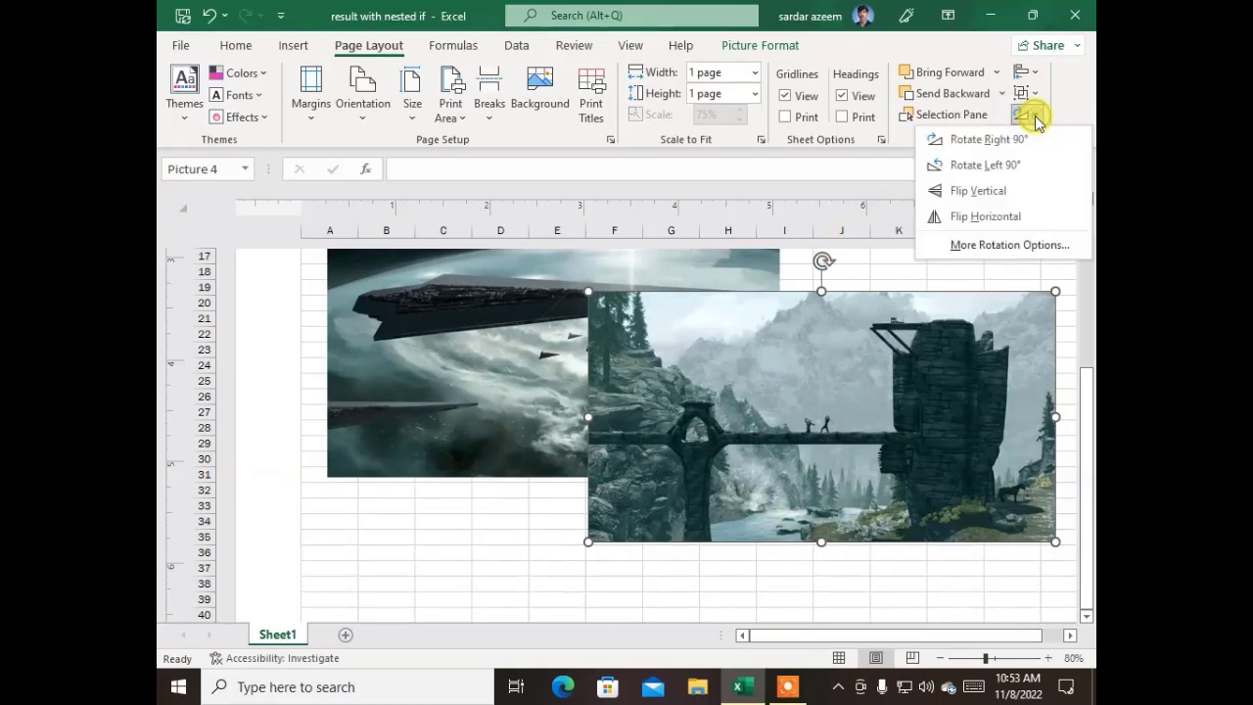
click(976, 140)
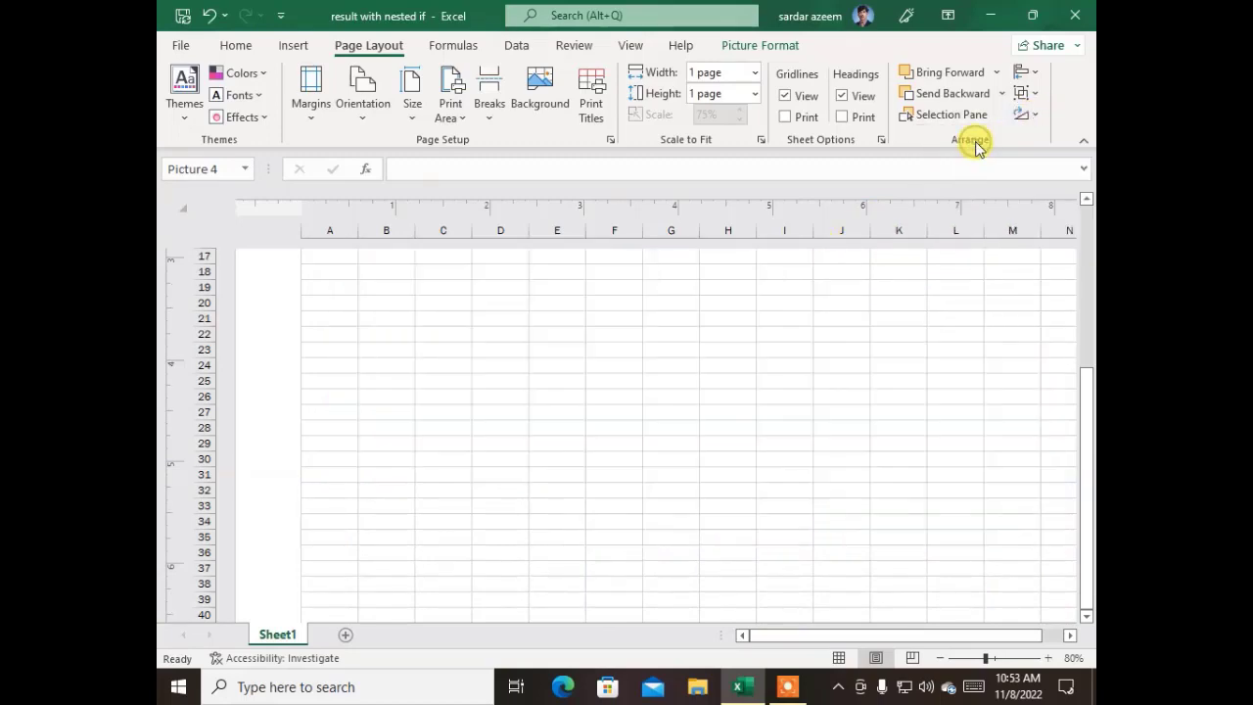
Flip the rotated bridge picture vertically and also horizontally
click(1035, 116)
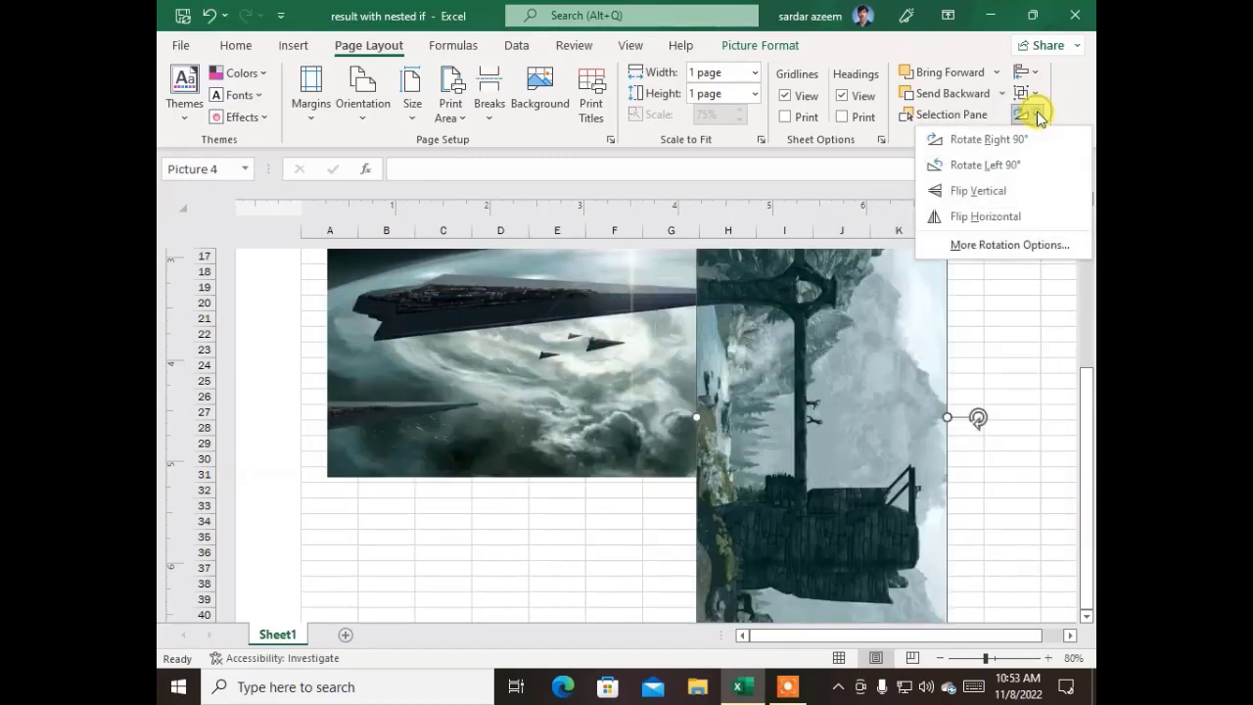
click(994, 192)
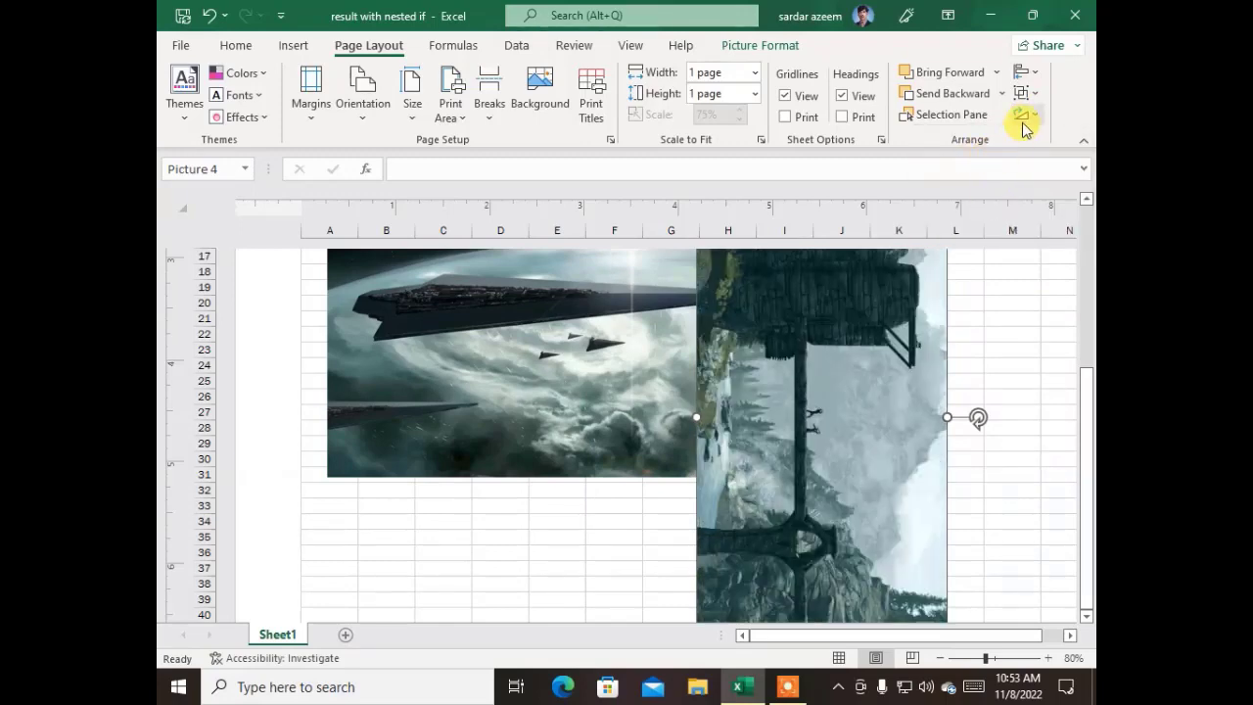
click(1023, 119)
click(979, 213)
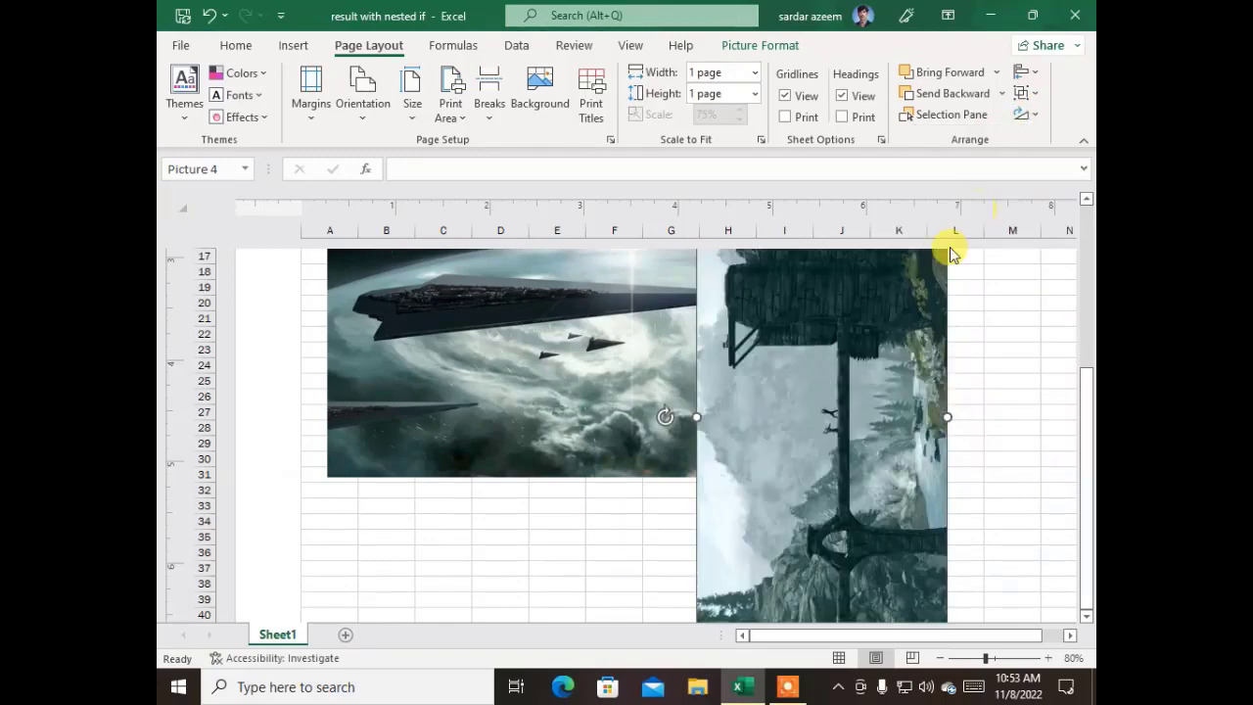
Rotate the bridge picture freehand clockwise to a diagonal tilt, with its upper edge sloping down to the right
scroll(548, 519, down, 2)
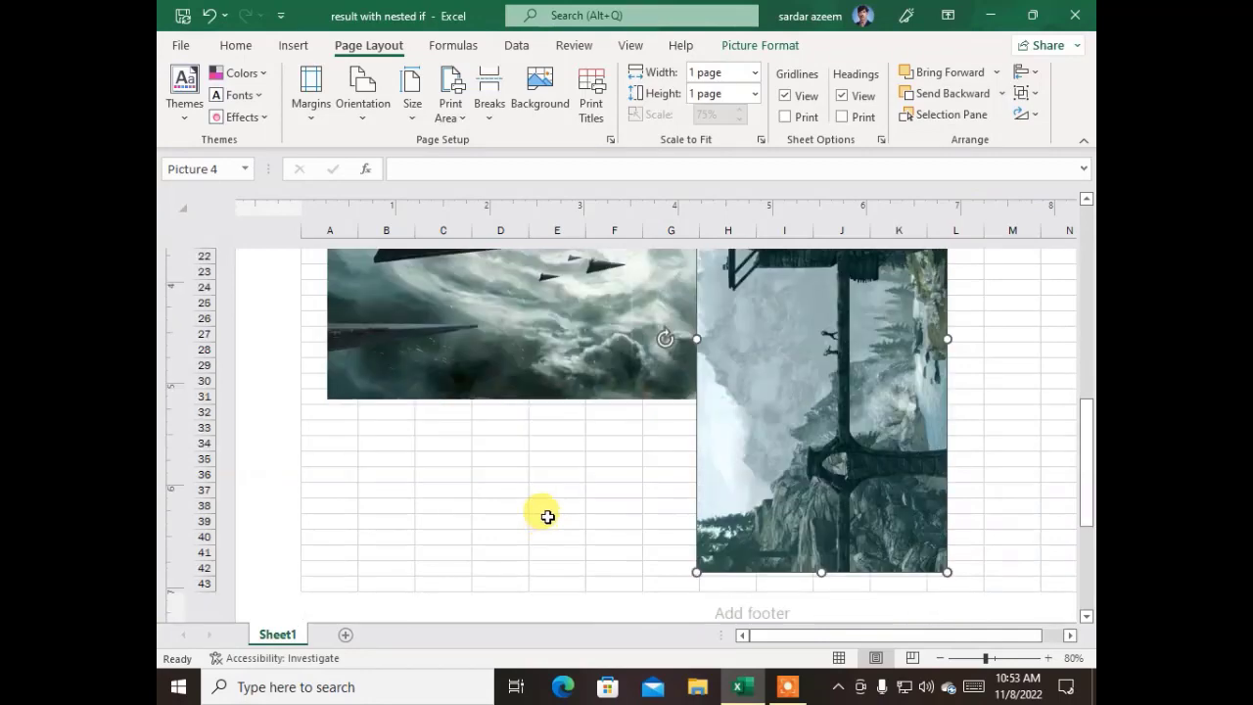
scroll(548, 516, up, 5)
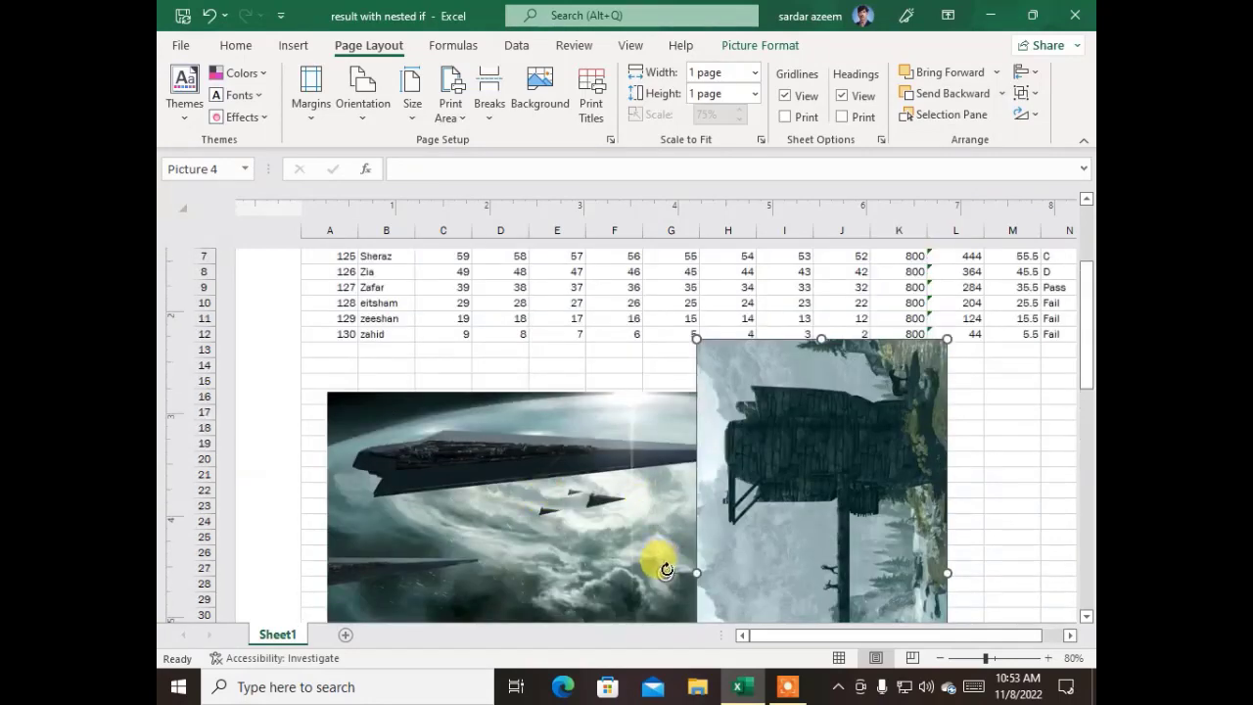
drag(662, 571, 887, 470)
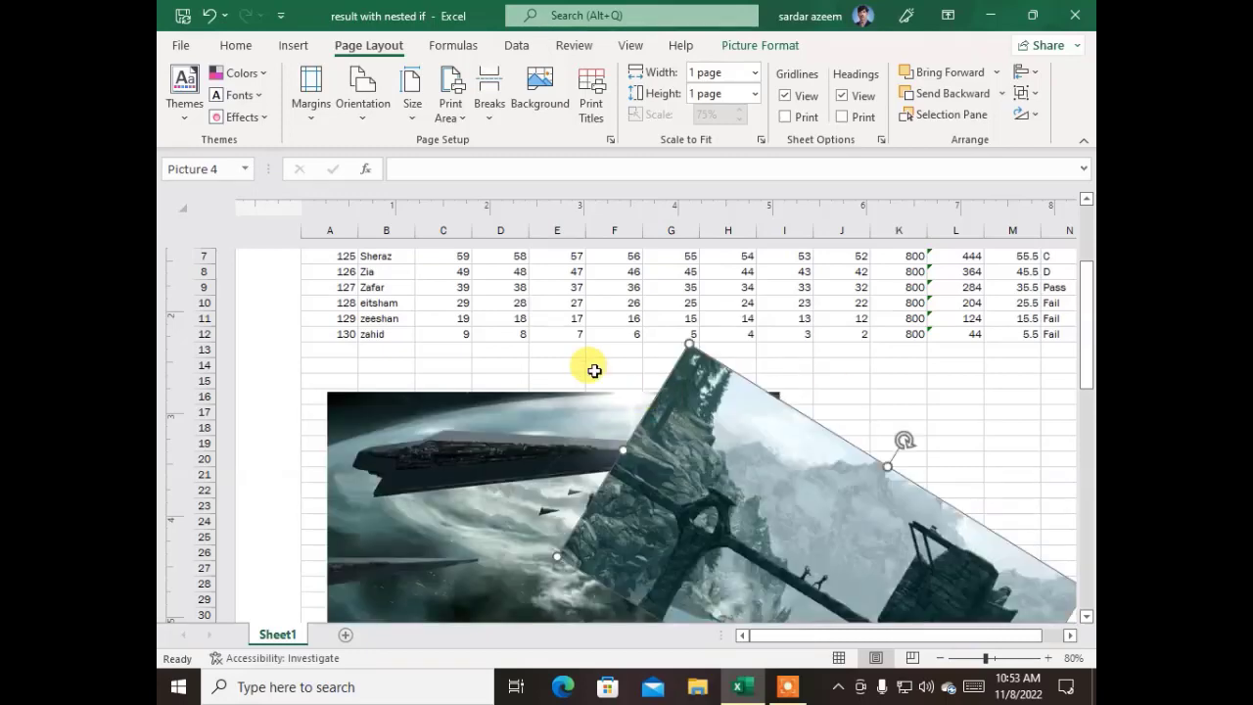
scroll(573, 348, down, 2)
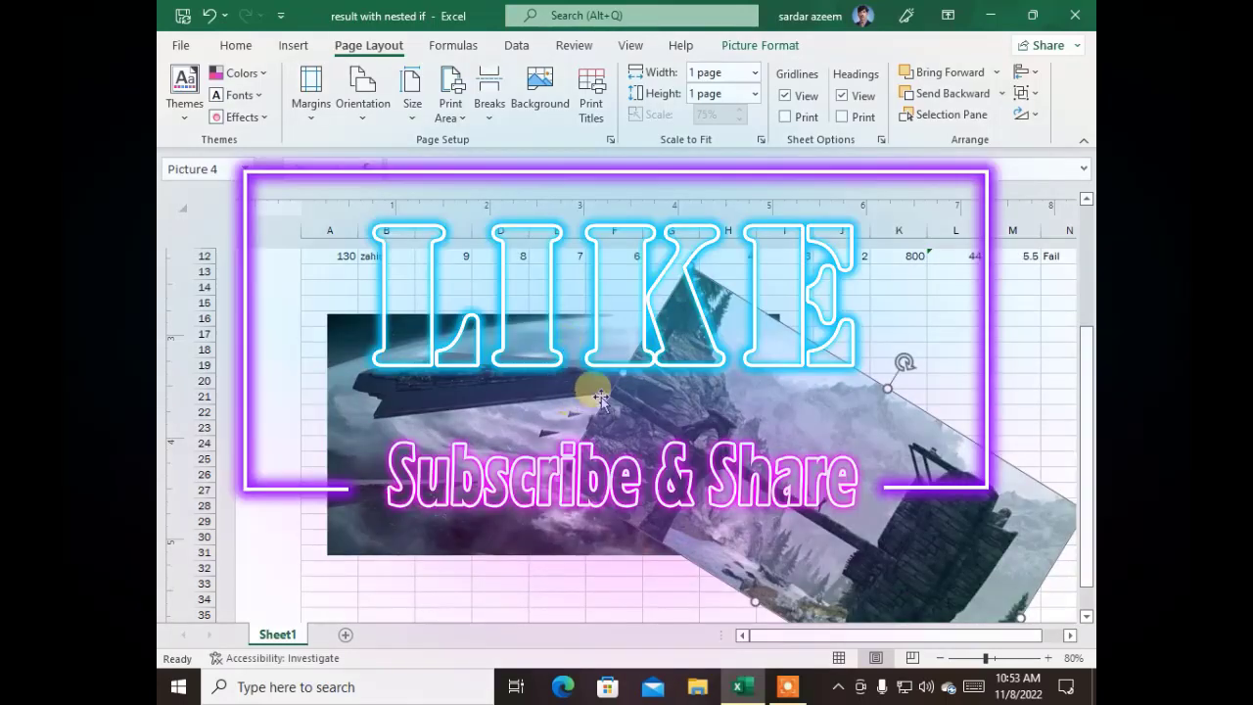
Delete the spaceship picture and the tilted bridge picture from the sheet
click(421, 489)
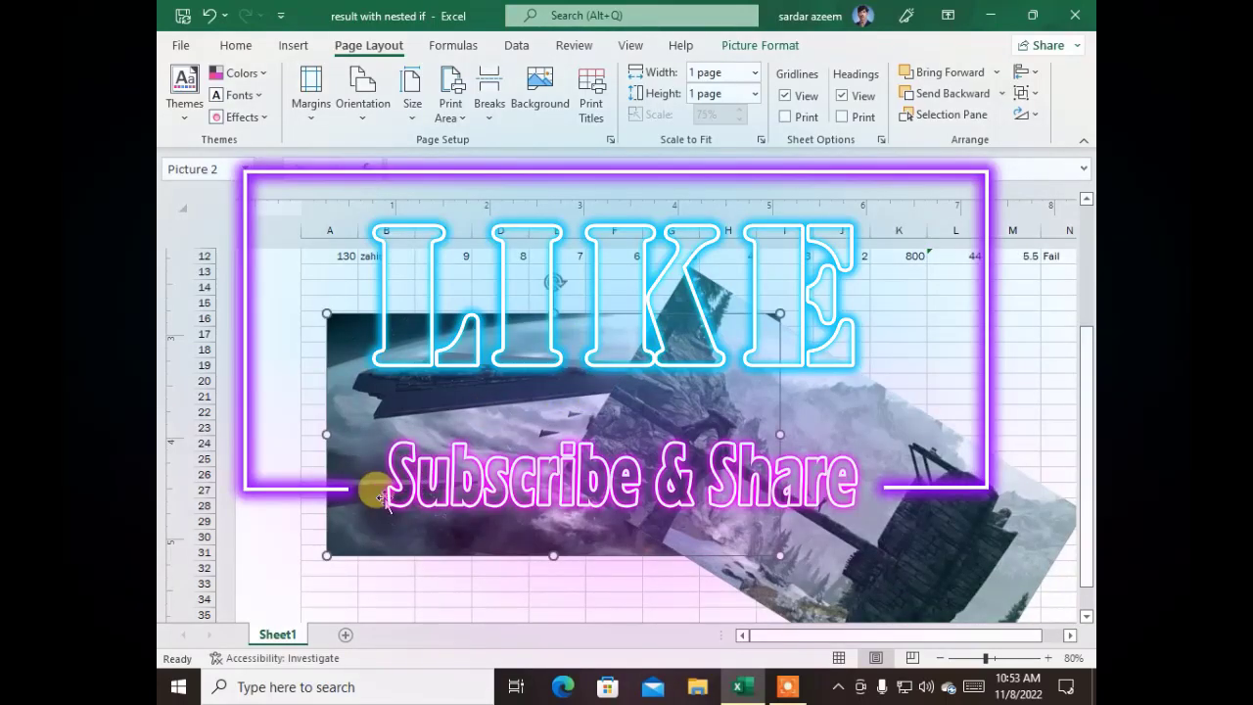
click(401, 586)
click(425, 468)
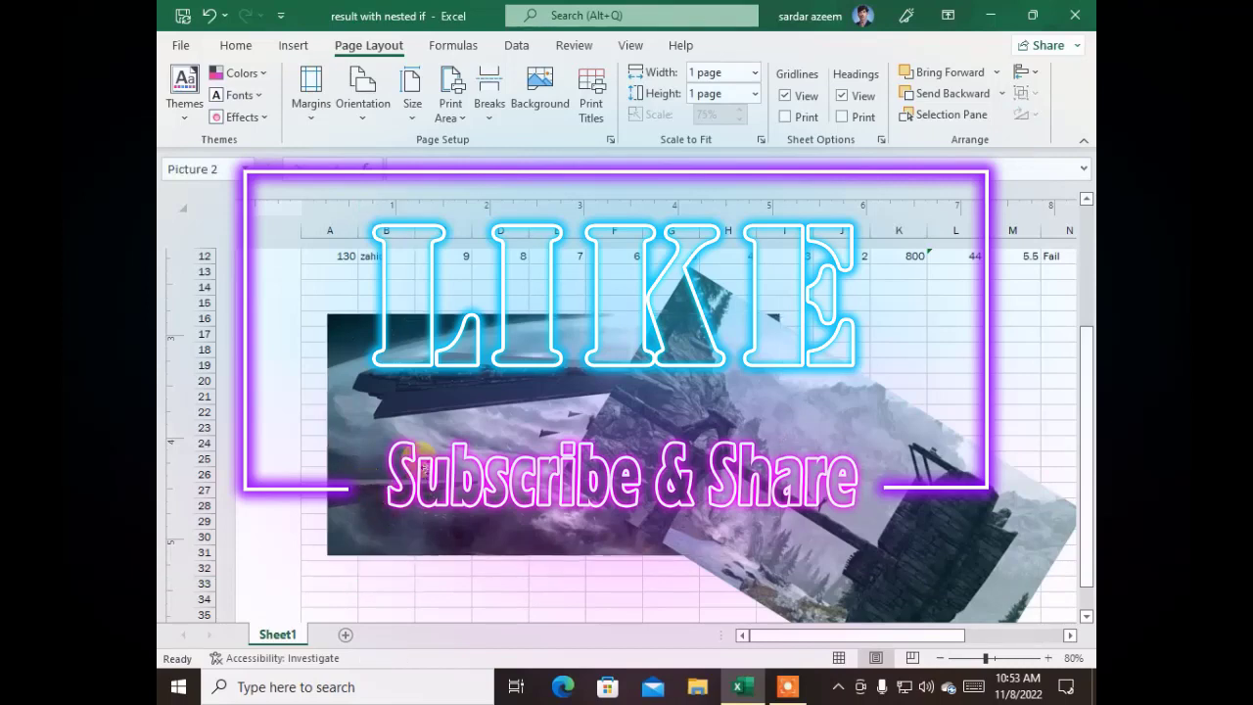
key(Delete)
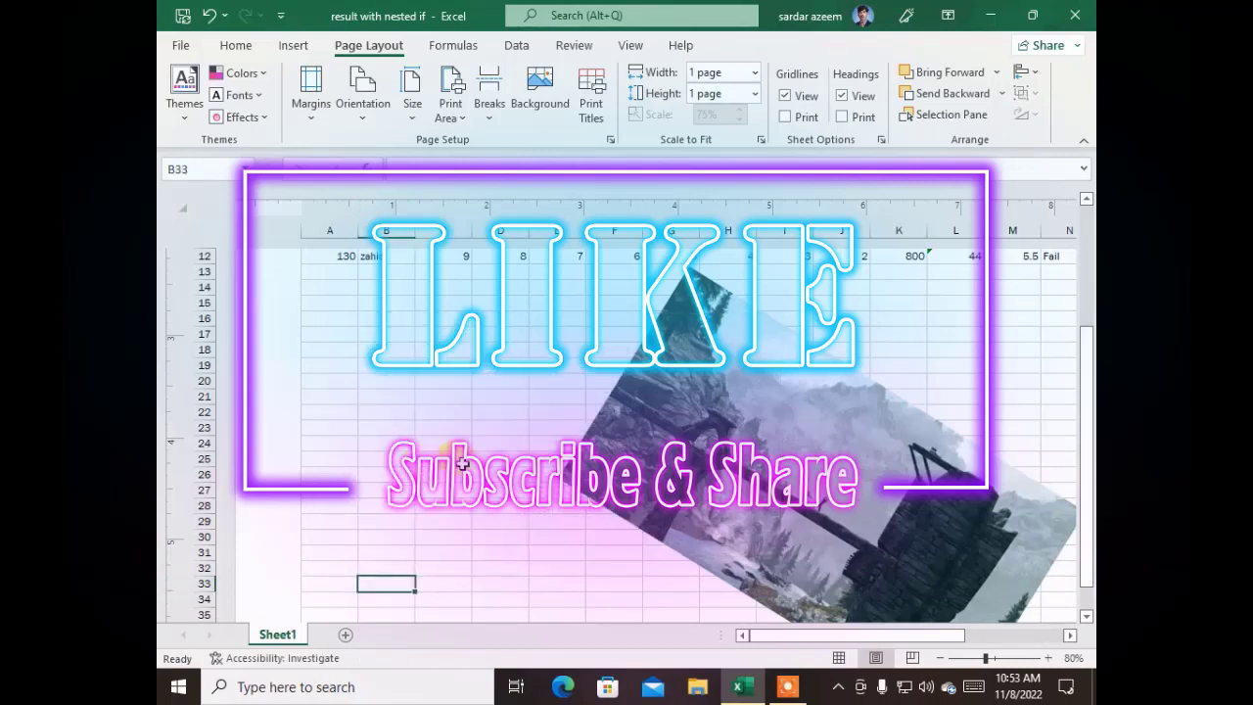
click(661, 423)
key(Delete)
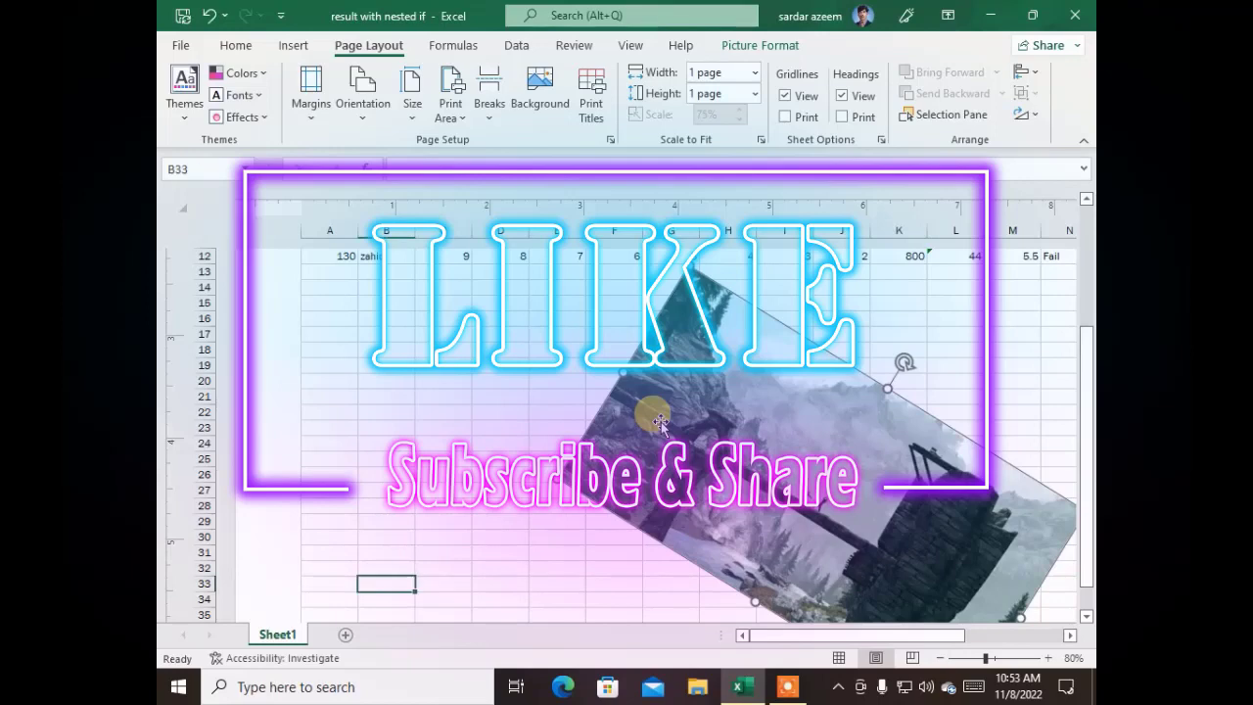